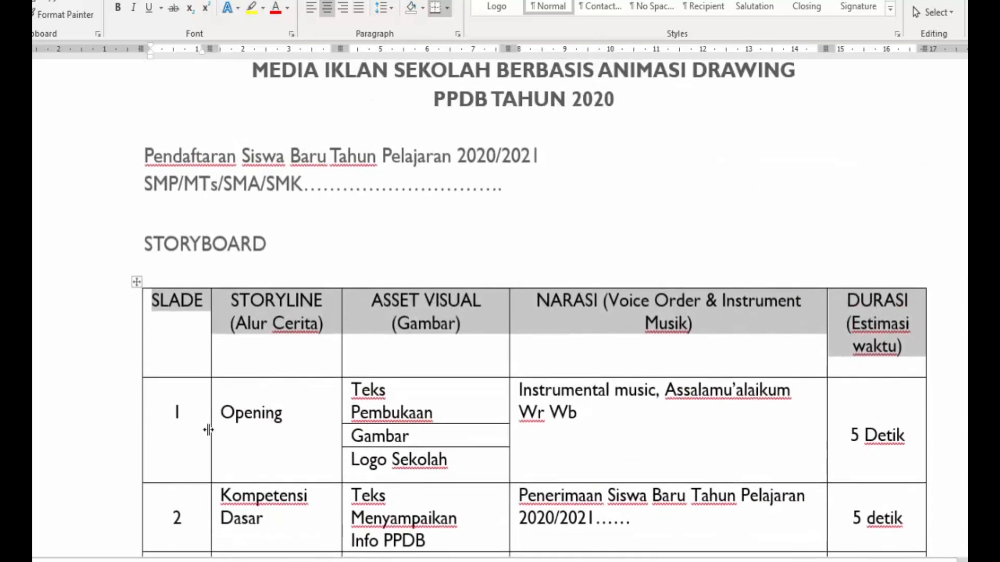
- Review slides 1 and 2 of the storyboard table, covering their storyline, visual assets and narration text
drag(189, 424, 272, 435)
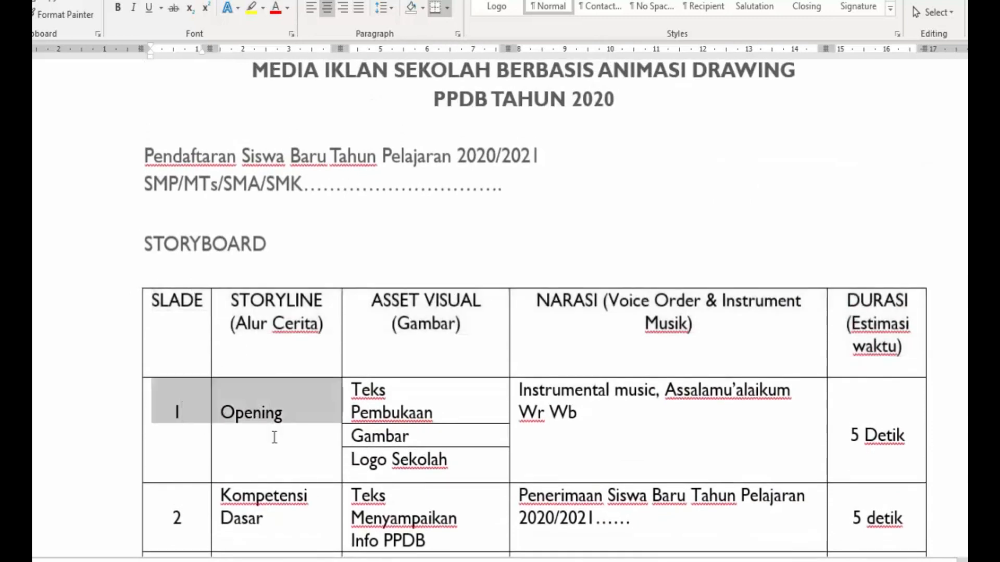
click(455, 463)
drag(455, 465, 350, 462)
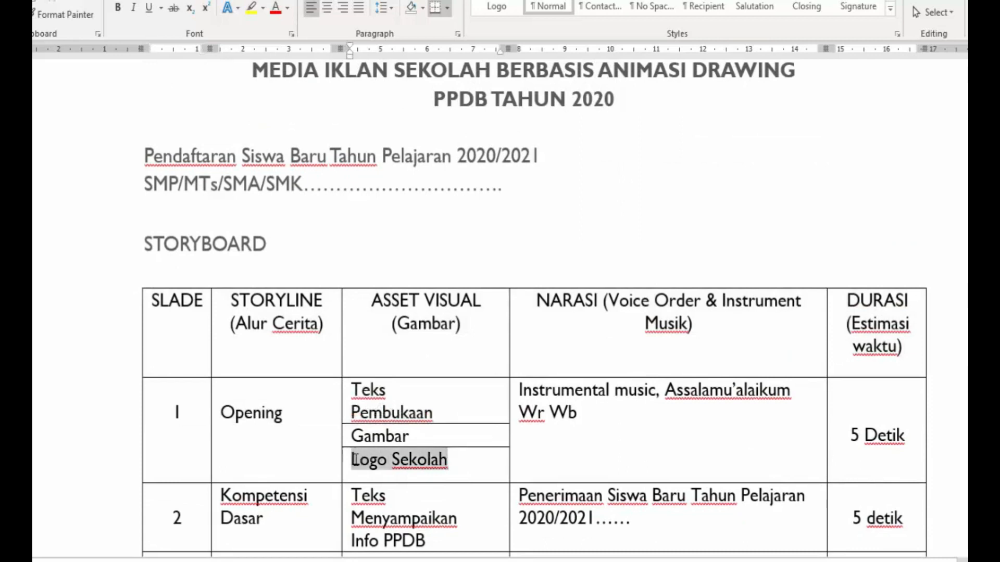
click(649, 441)
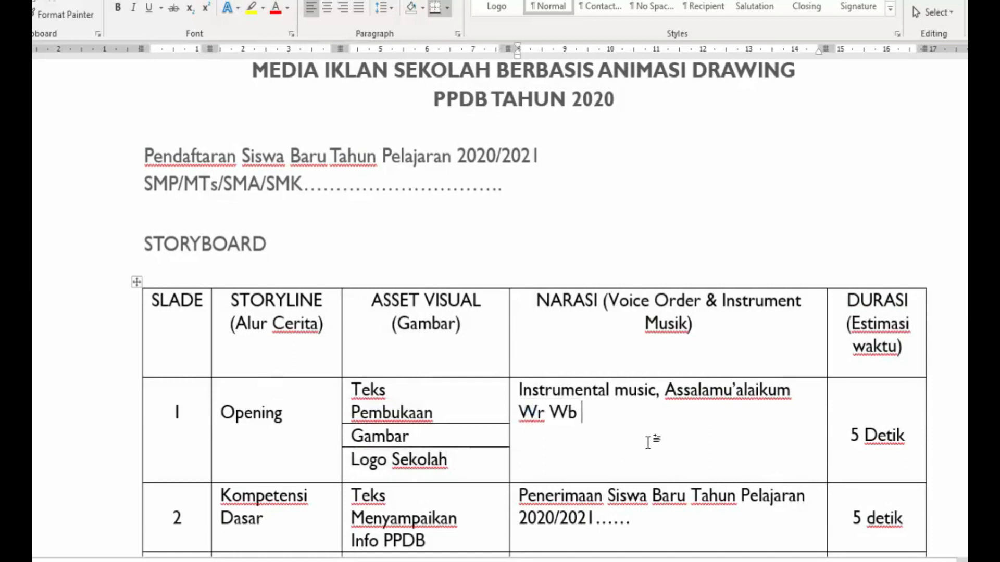
scroll(648, 442, down, 3)
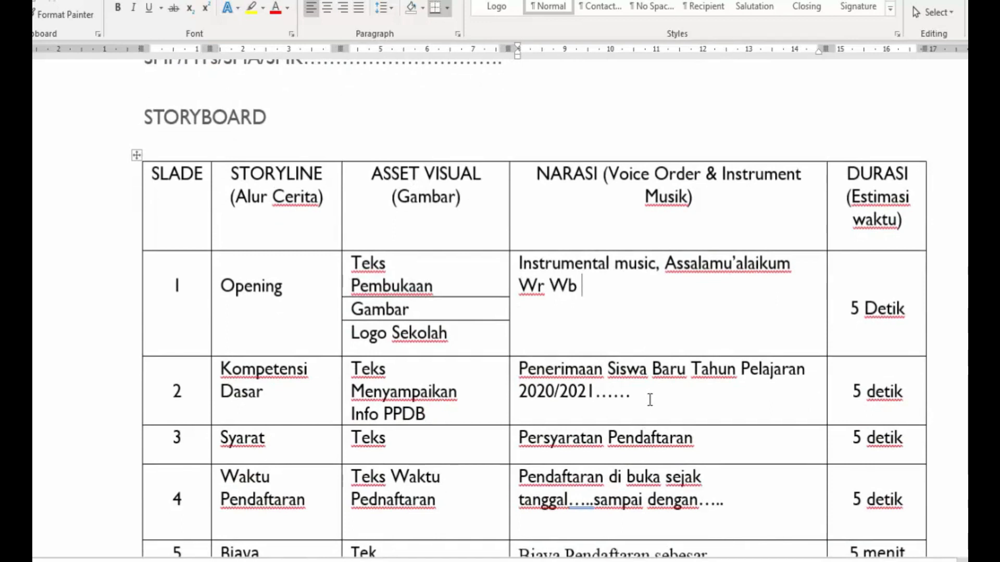
drag(631, 396, 523, 376)
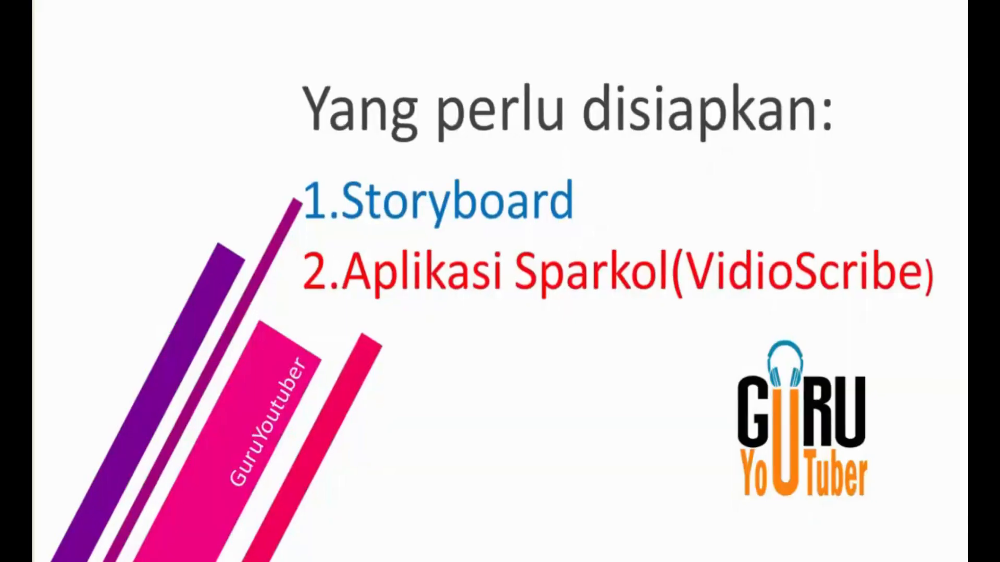
mouse_move(286, 228)
mouse_down()
mouse_move(305, 314)
mouse_move(685, 346)
mouse_move(942, 330)
mouse_up()
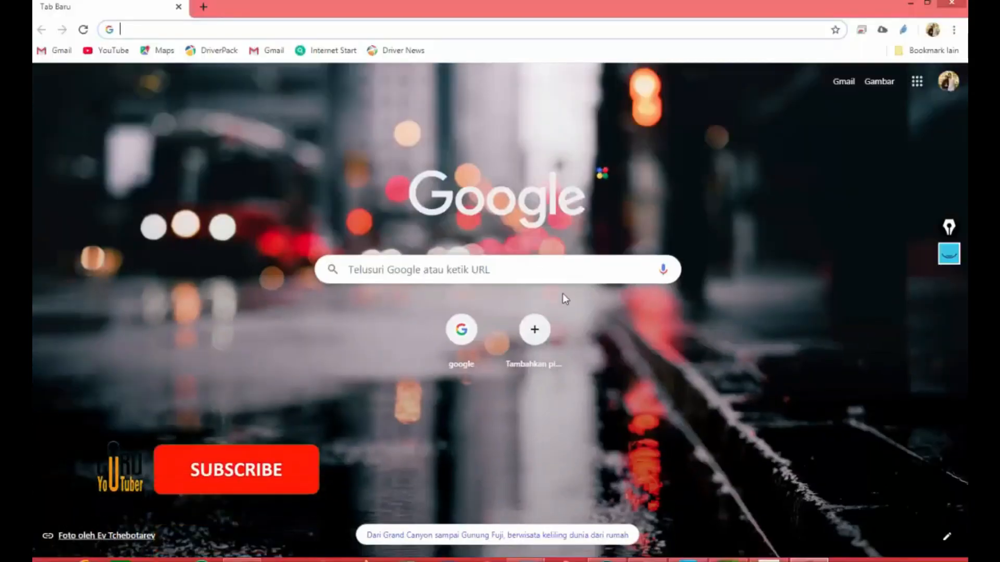
- Switch to Chrome, search the web for "donwload sparkol" and open the "Download and install VideoScribe – PC" article
click(227, 25)
text(donwload sparkol)
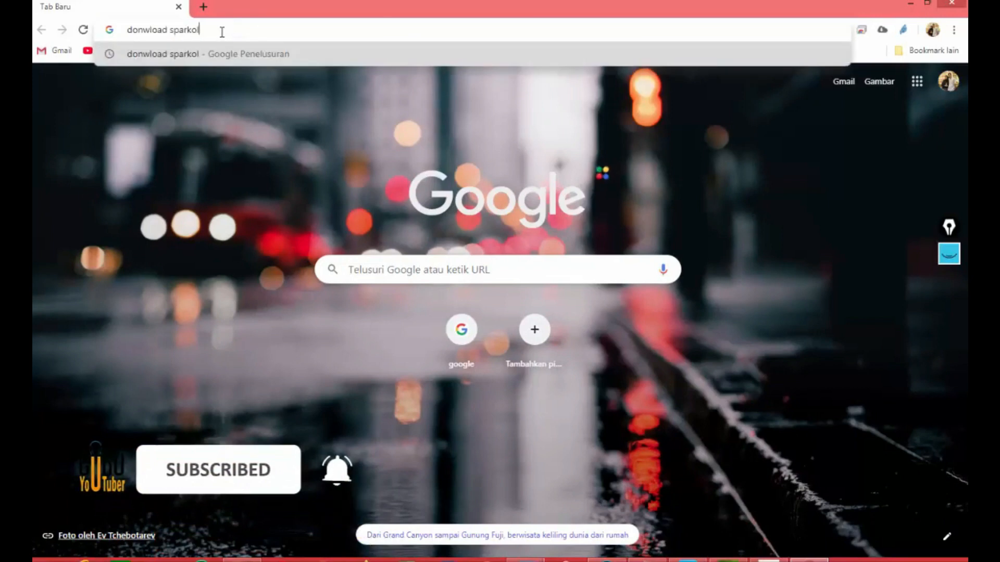
key(Return)
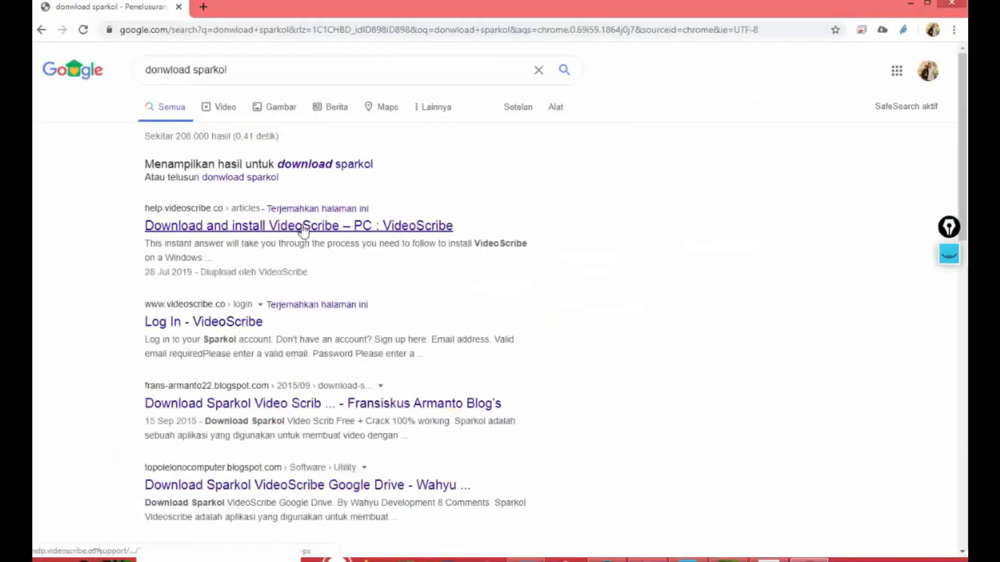
click(304, 228)
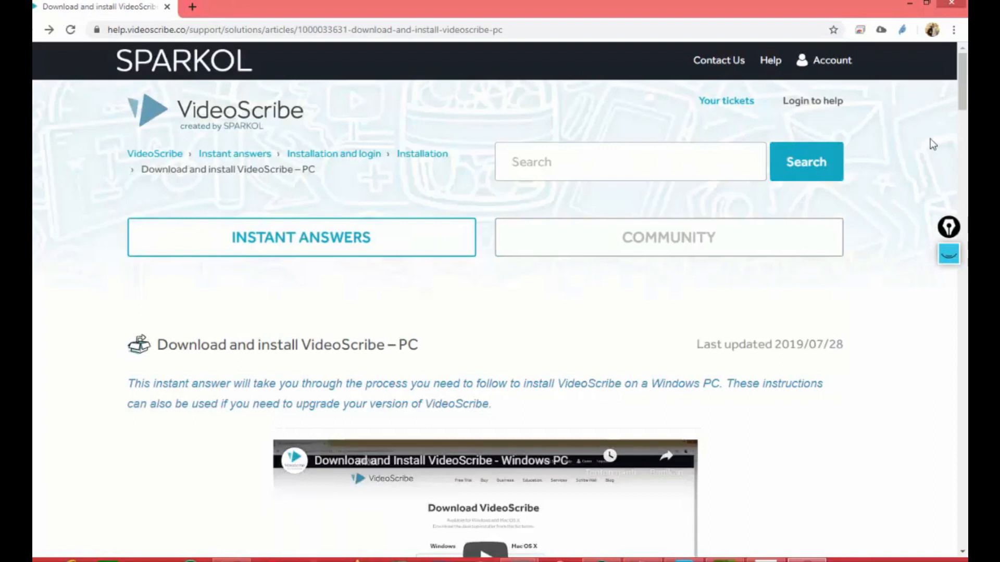
- Open the Sparkol account login page and look at its Facebook and Google login options
click(832, 60)
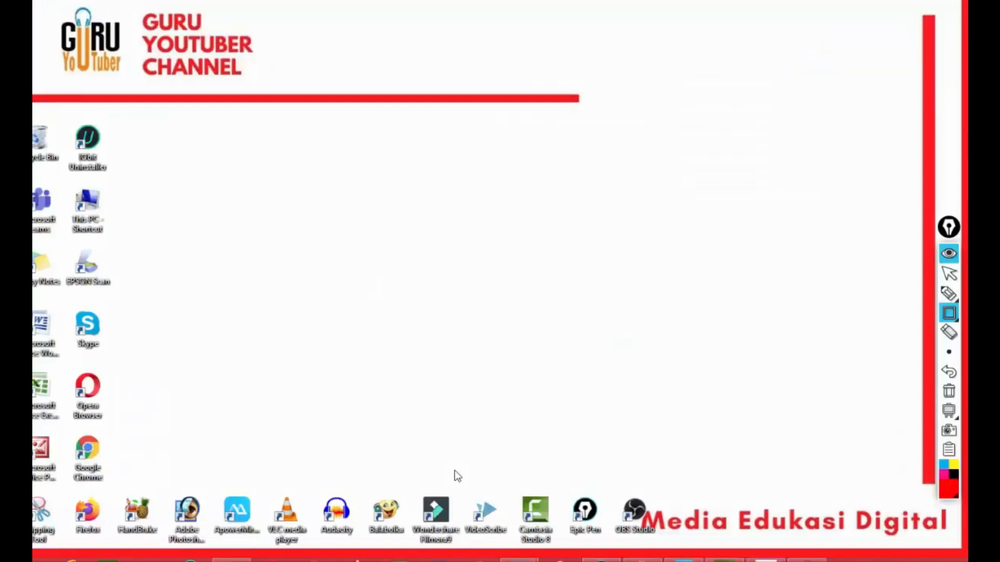
drag(454, 470, 516, 546)
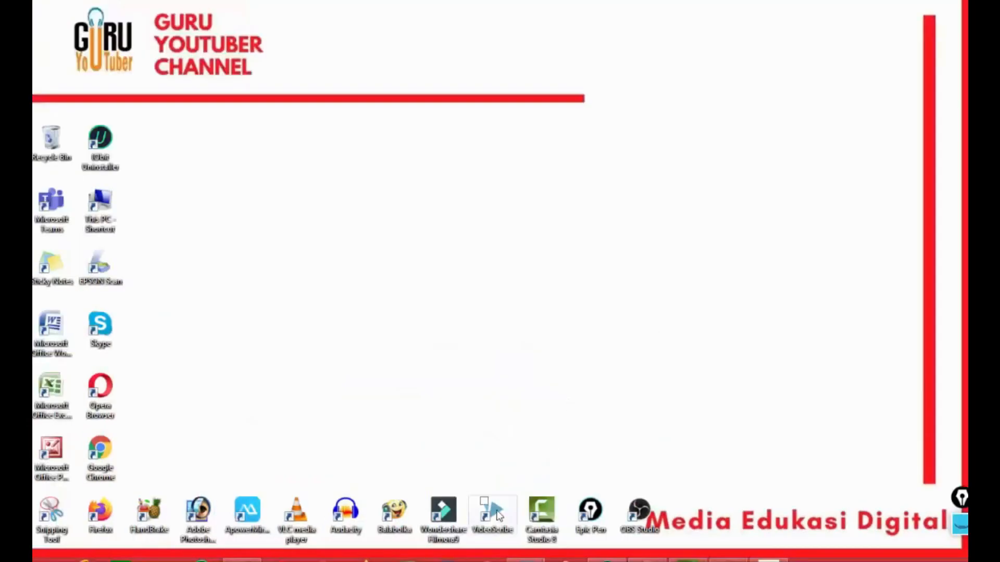
- Launch VideoScribe from the desktop and dismiss the welcome guide and the offline usage notice
click(498, 515)
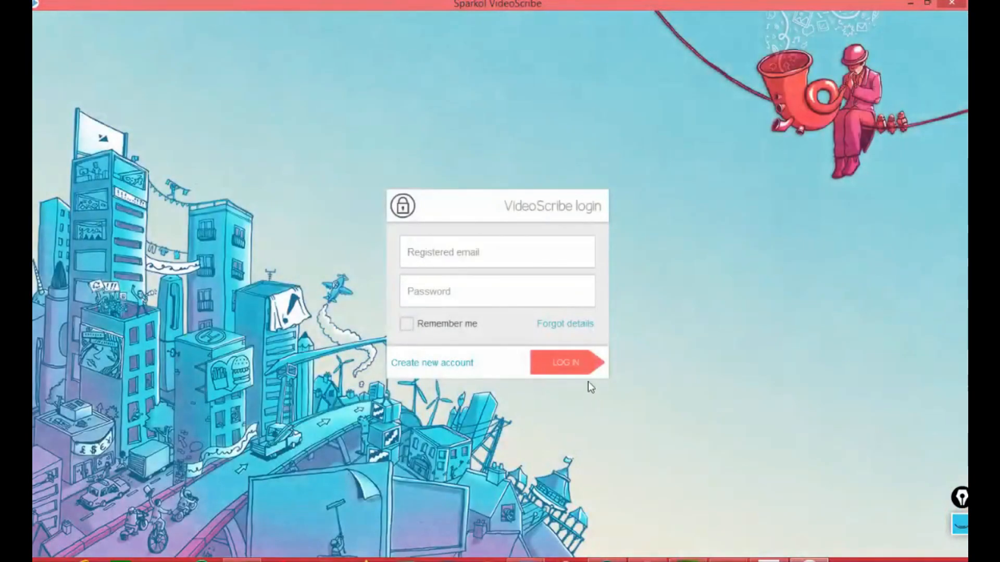
click(573, 367)
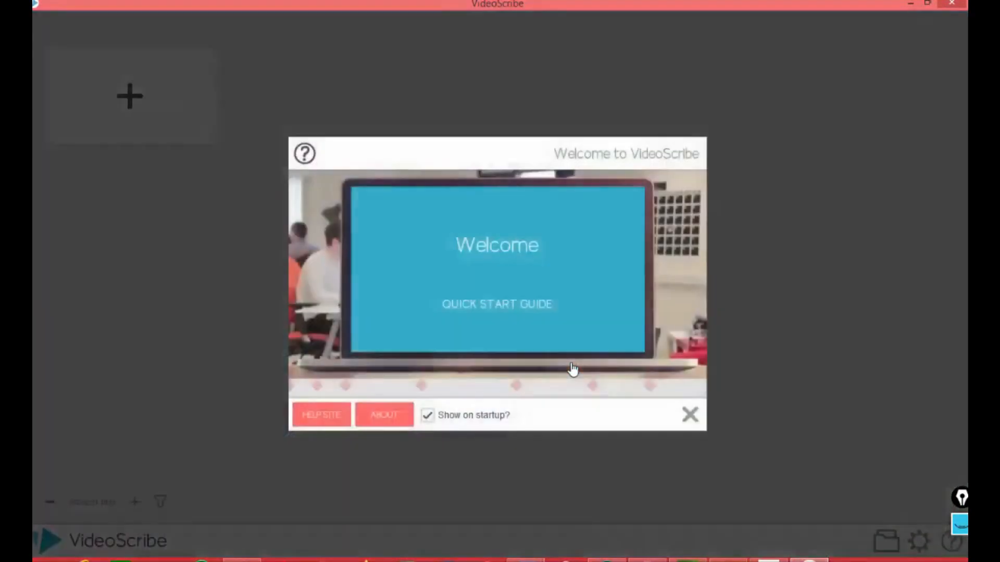
click(690, 420)
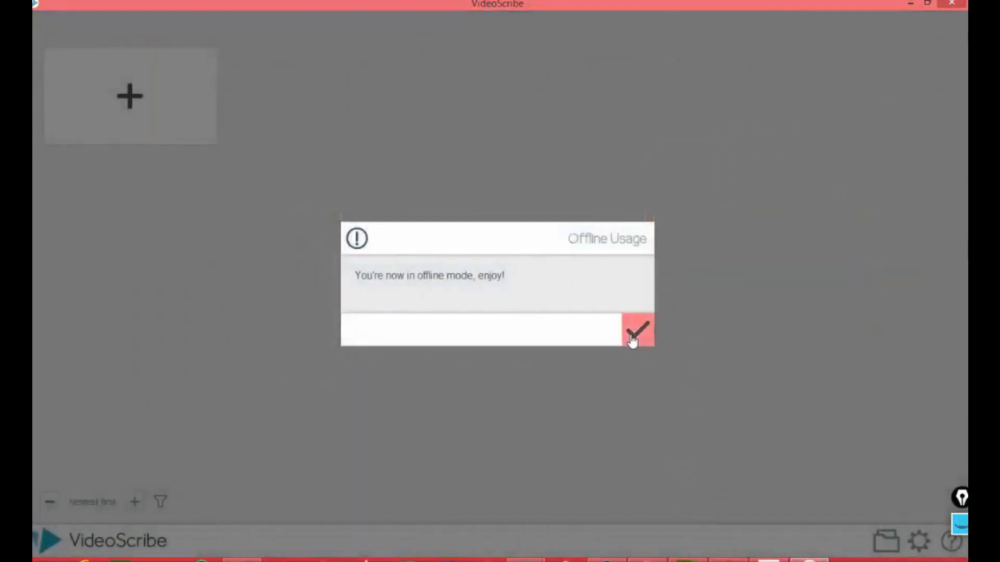
click(633, 339)
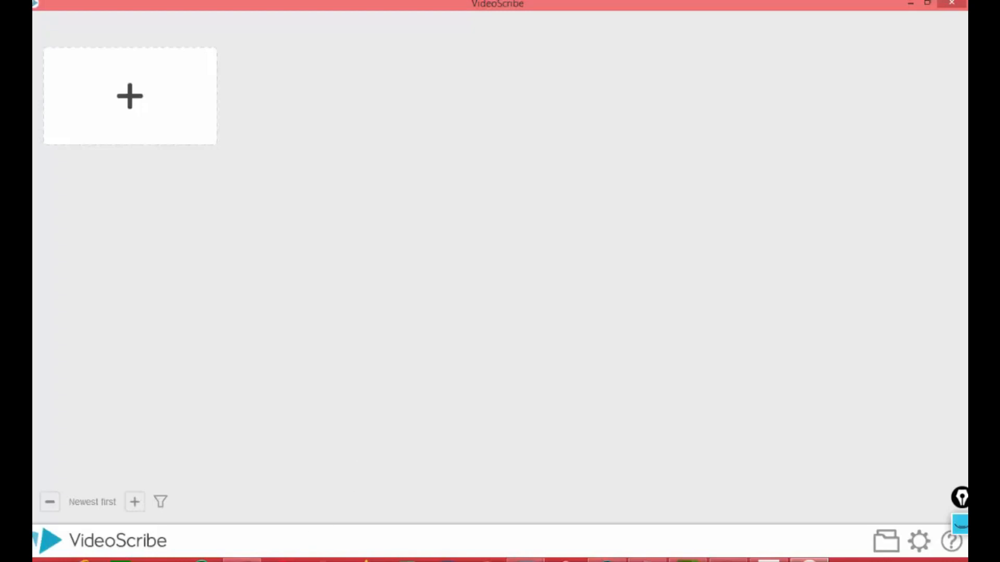
- Create a new blank scribe in VideoScribe
click(242, 561)
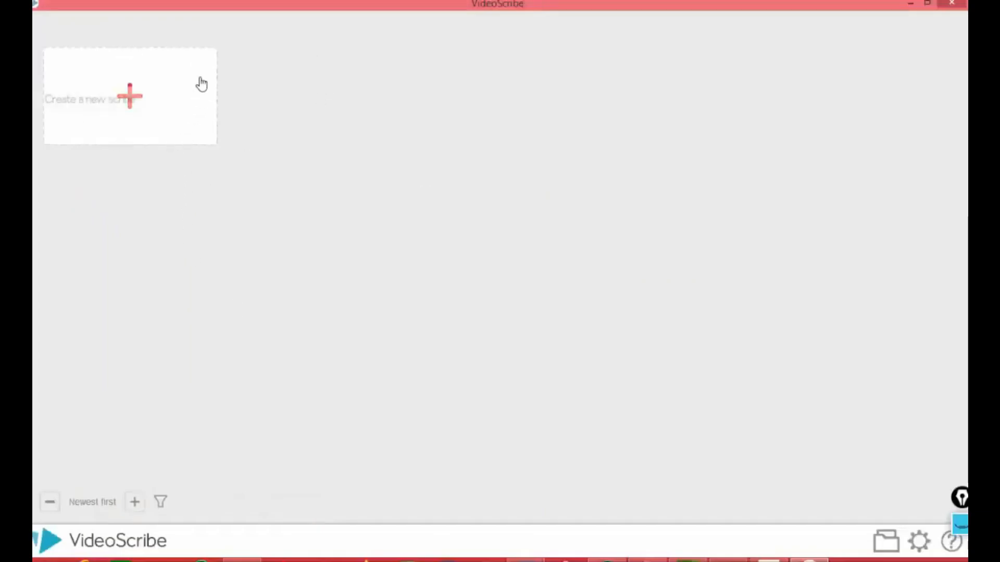
click(130, 98)
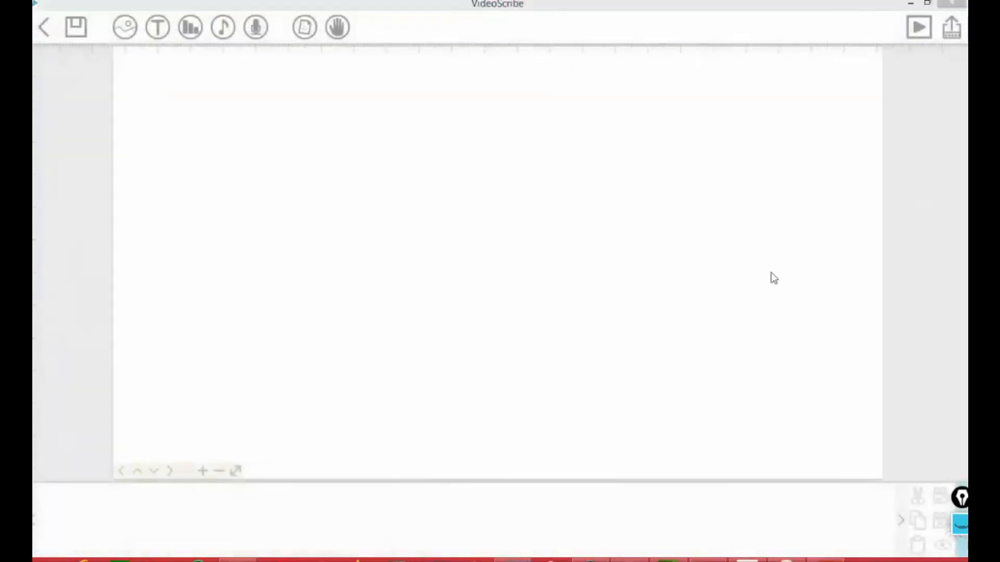
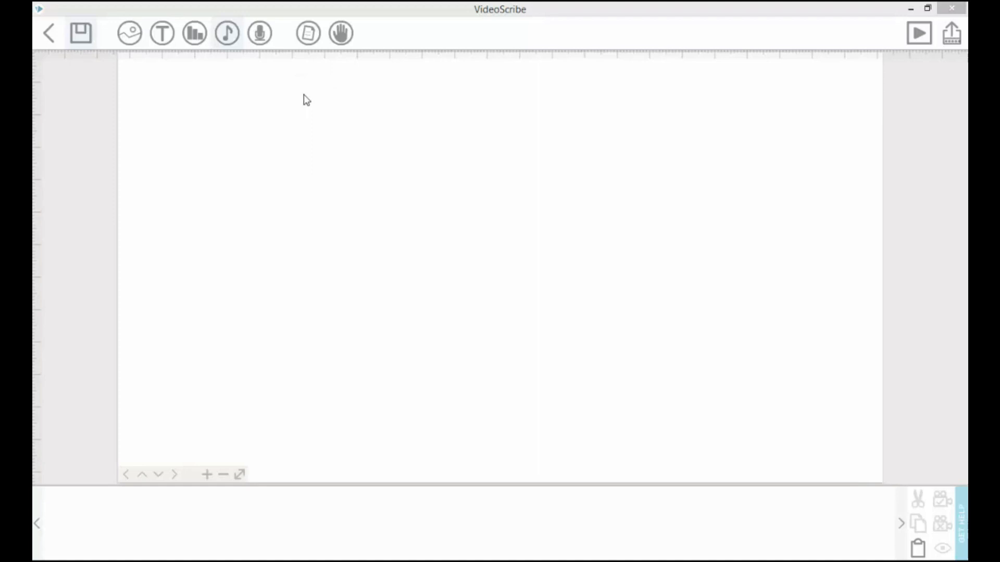
- Try a speckled paper texture for the scribe's background, and change it to a blue paper colour with a smoother texture
click(307, 32)
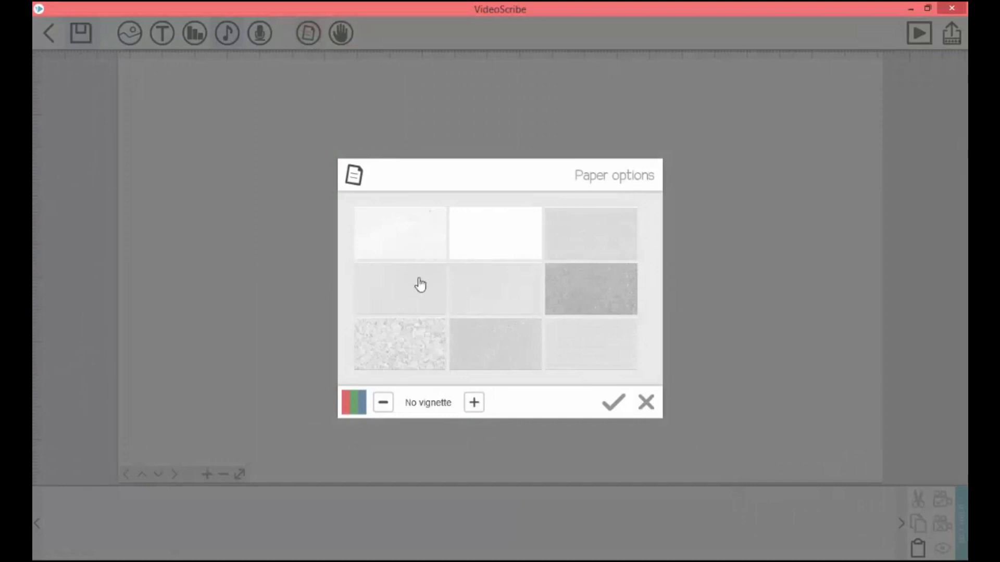
click(428, 339)
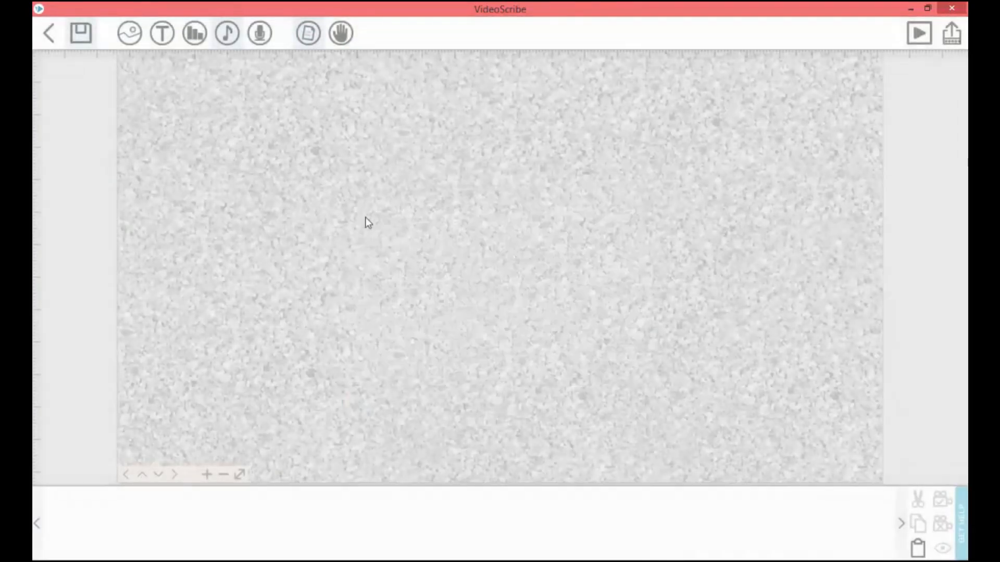
click(308, 45)
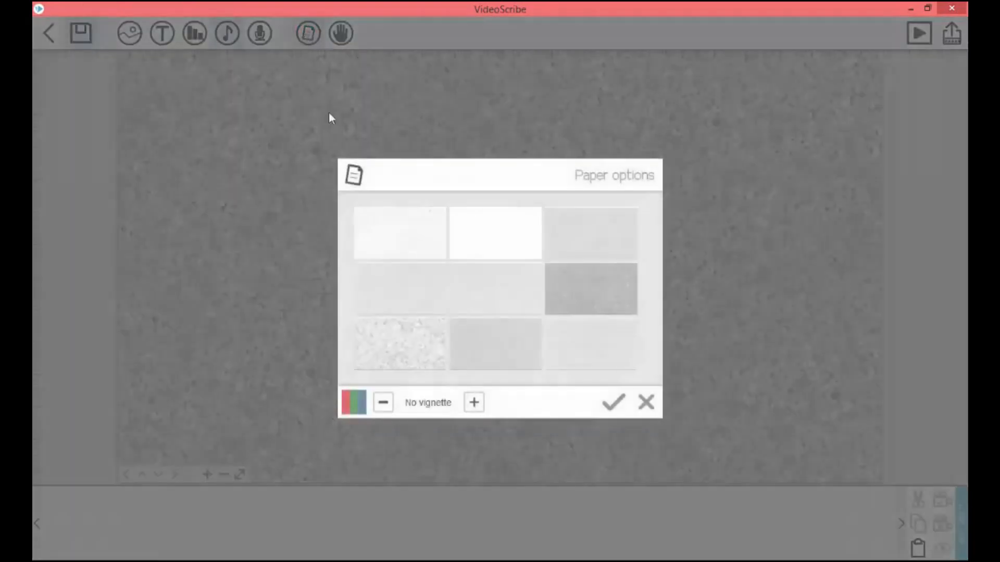
click(354, 403)
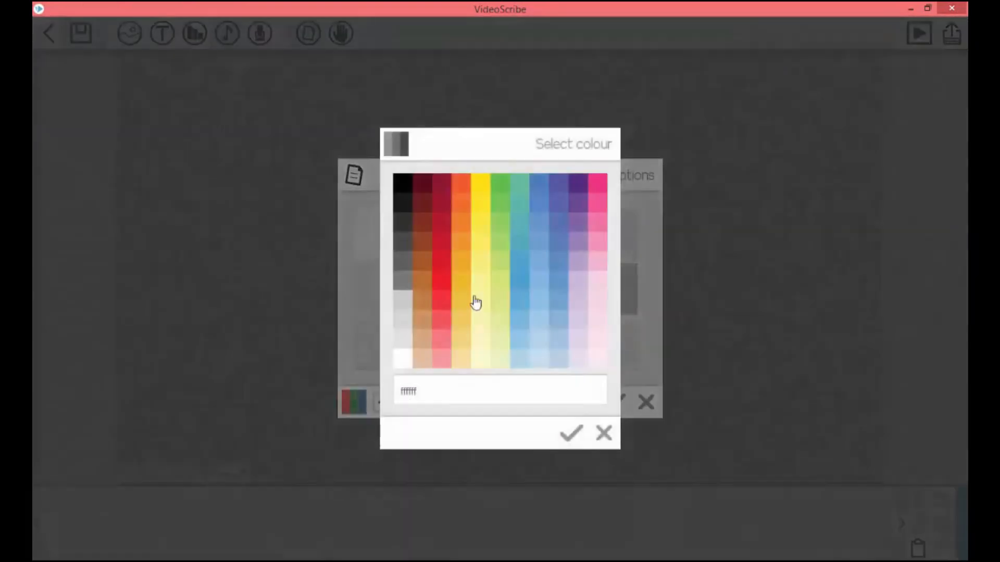
click(522, 271)
click(416, 255)
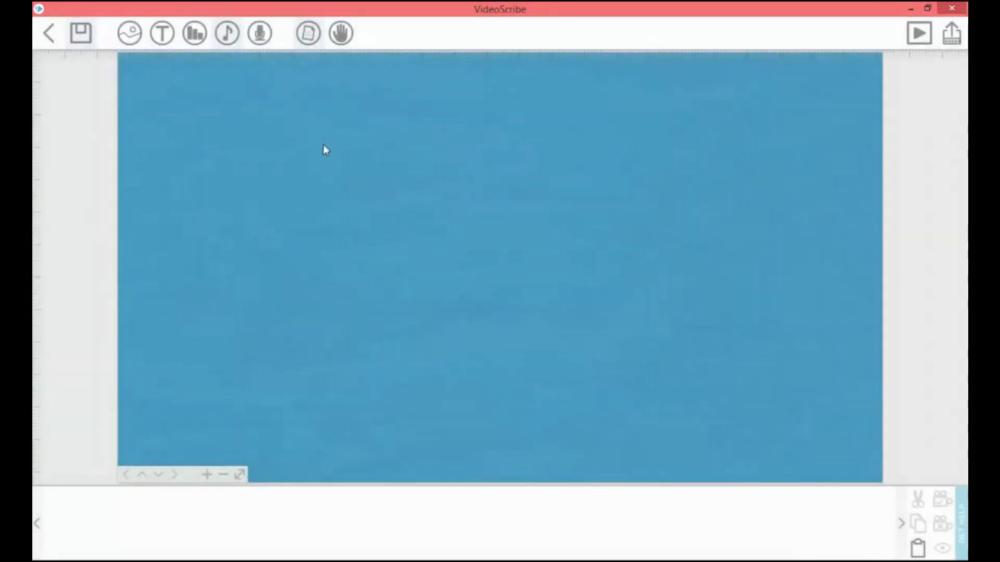
- Set the paper colour back to white and choose the plain paper texture
click(309, 34)
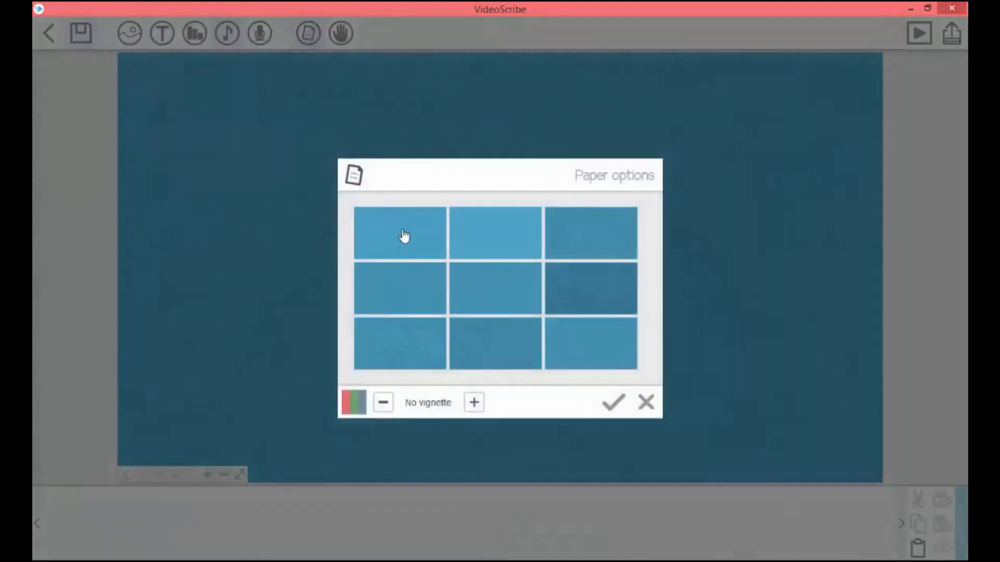
click(350, 402)
click(405, 361)
click(487, 241)
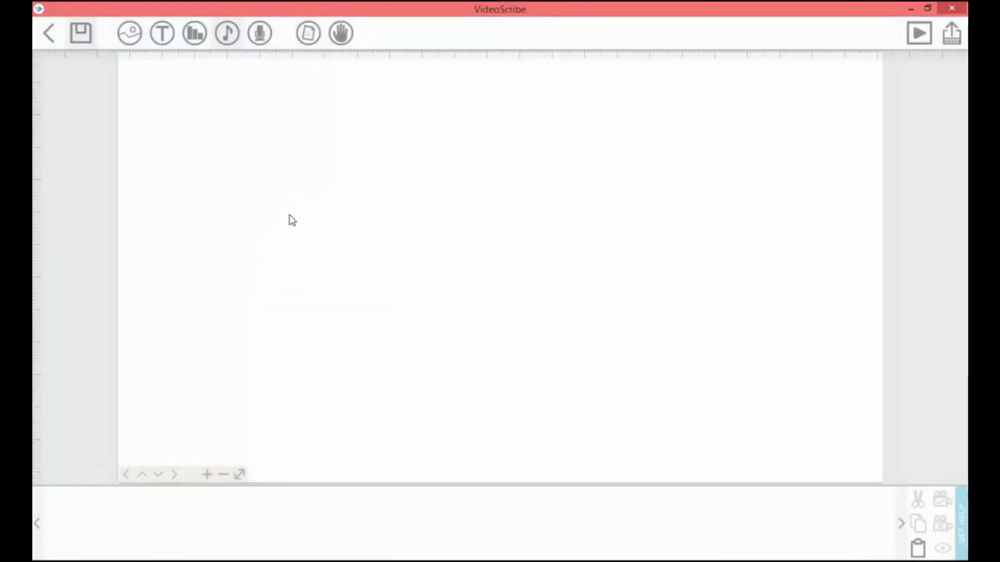
- Browse the Business and Process categories in the base image library
click(129, 33)
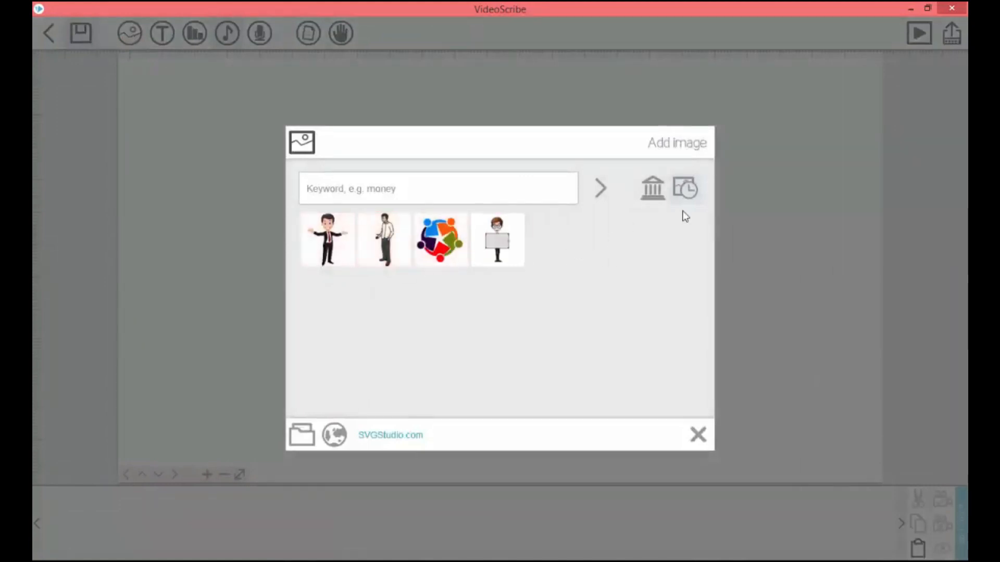
click(653, 192)
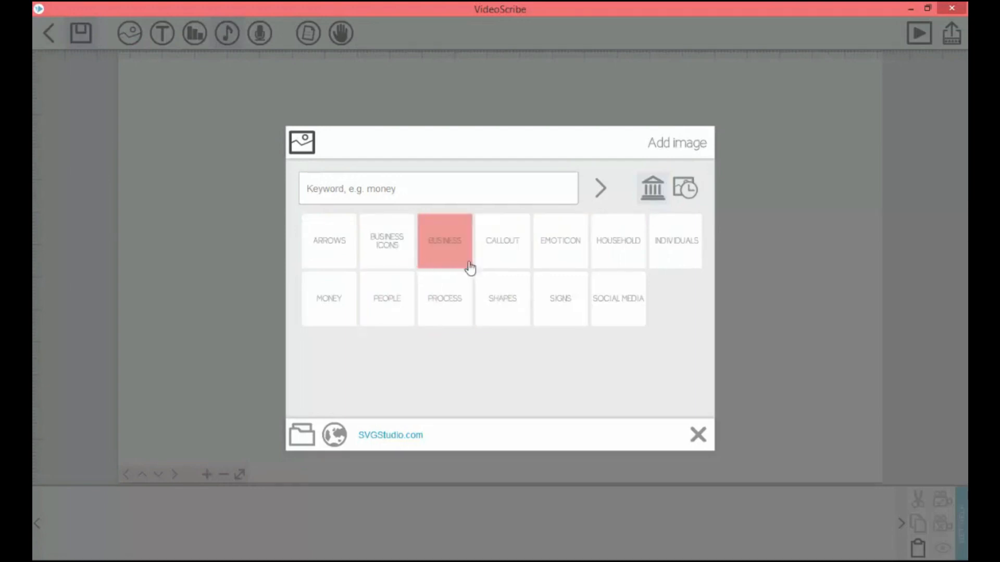
click(440, 259)
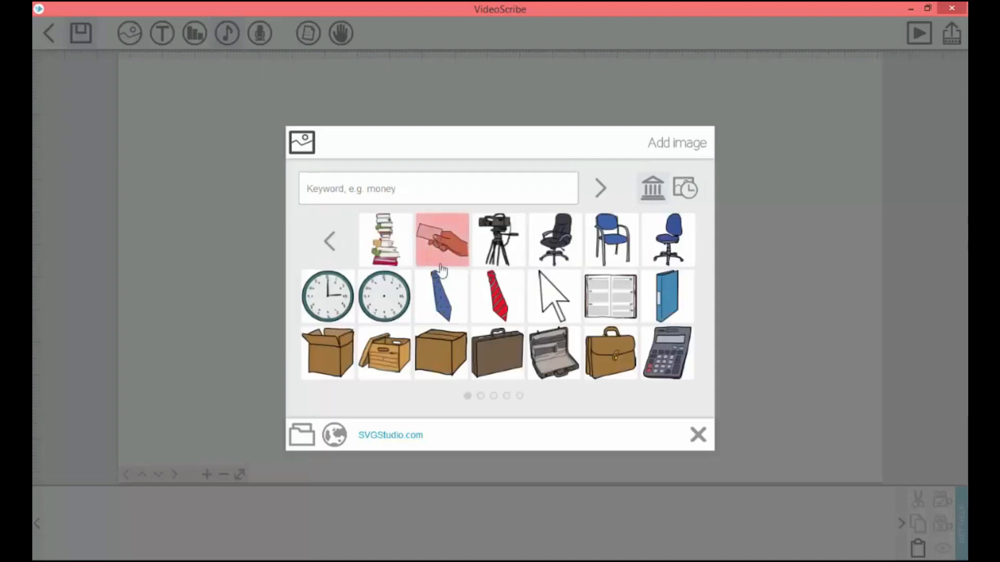
scroll(458, 296, down, 5)
scroll(467, 311, up, 3)
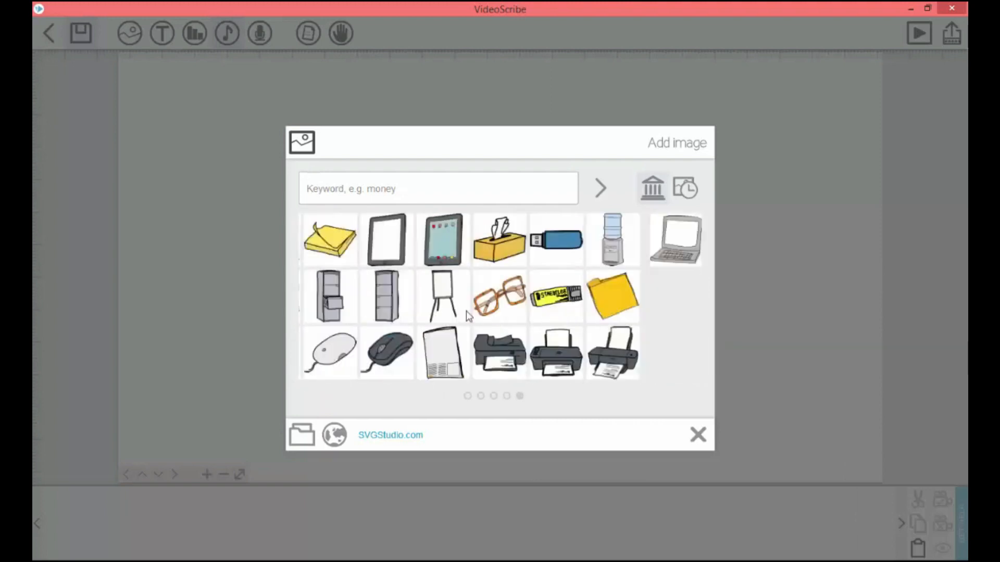
scroll(467, 316, up, 3)
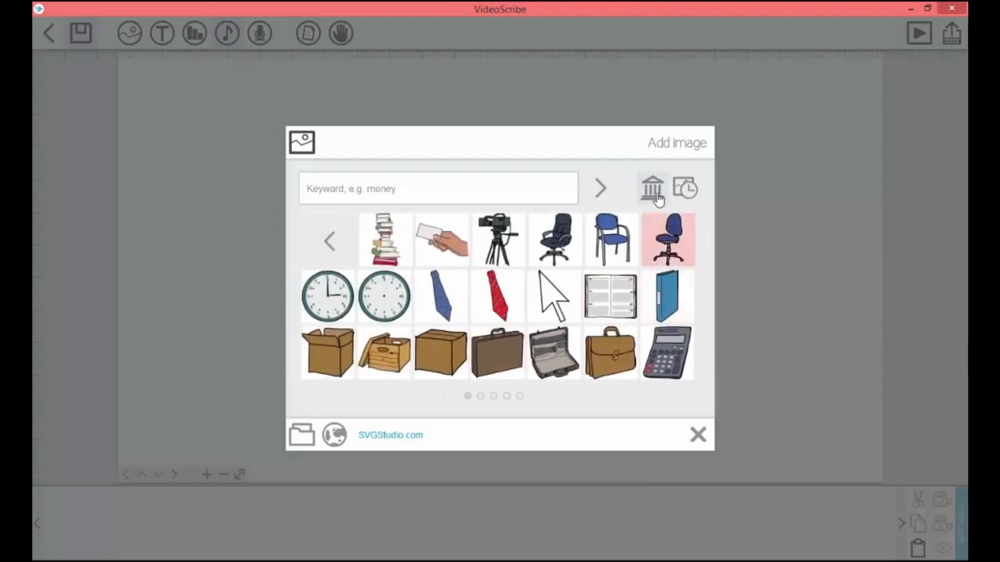
click(655, 191)
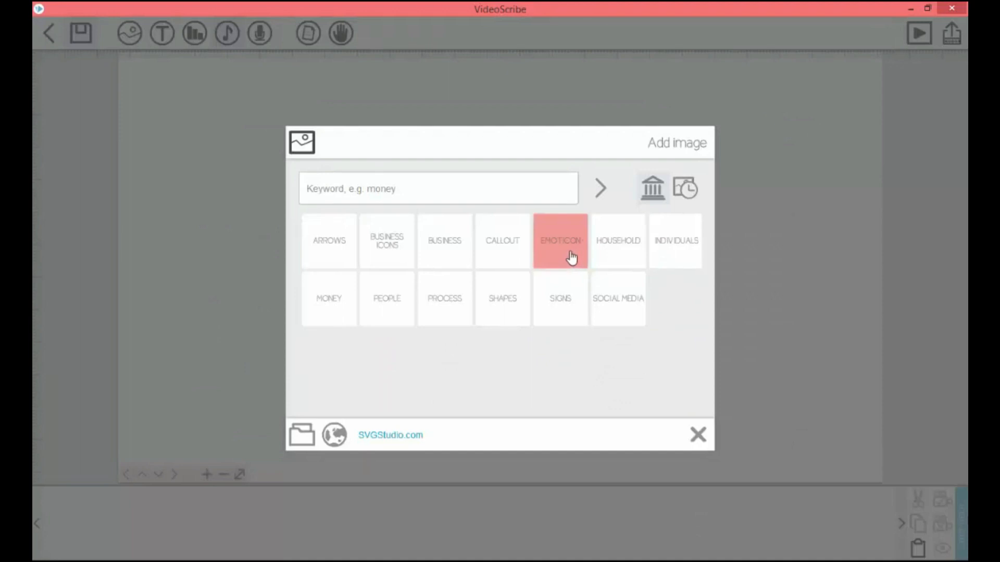
click(452, 311)
scroll(500, 302, down, 10)
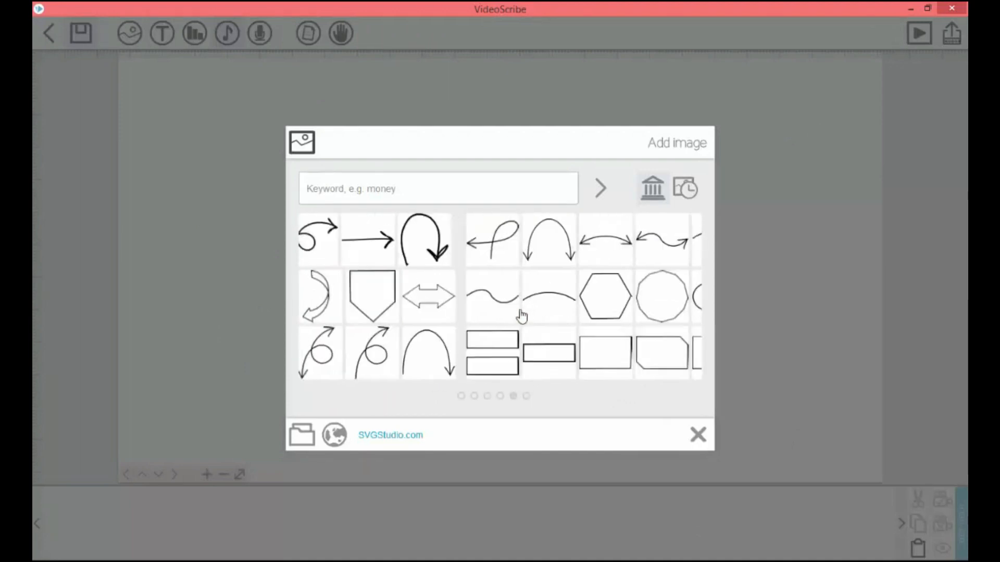
scroll(521, 316, up, 6)
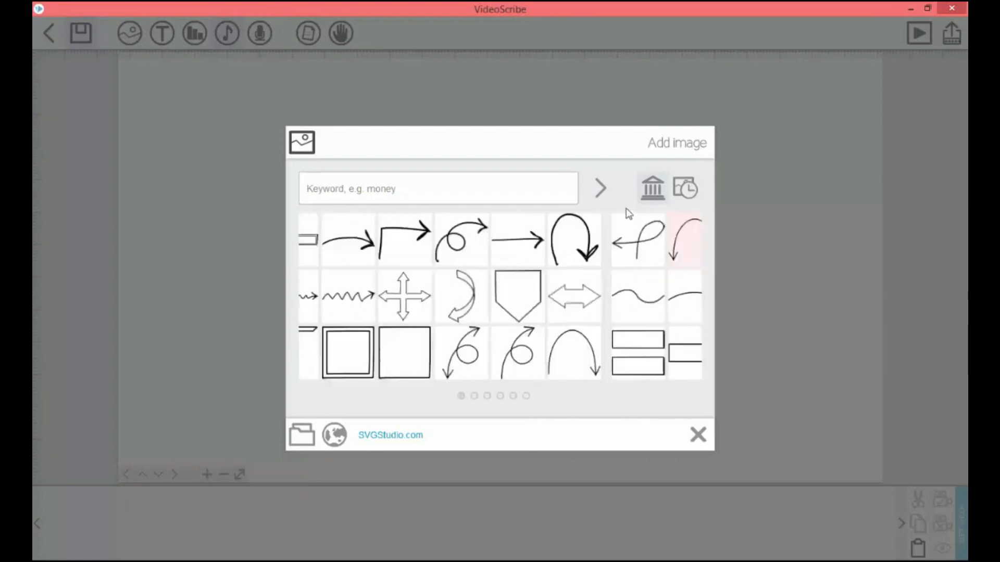
- Add the bearded man in a white turban with one arm extended from the Individuals category and preview his drawing animation
click(650, 192)
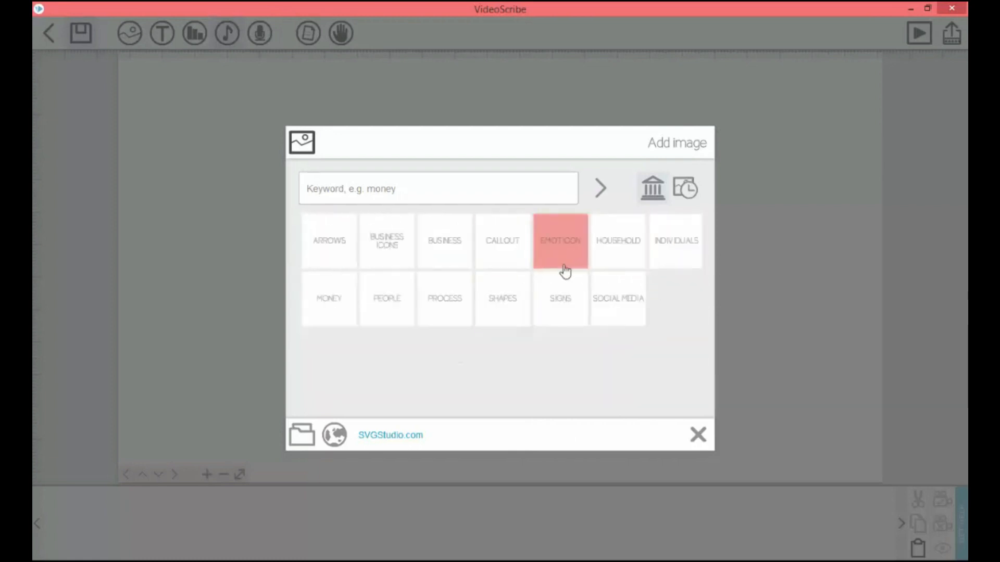
click(671, 257)
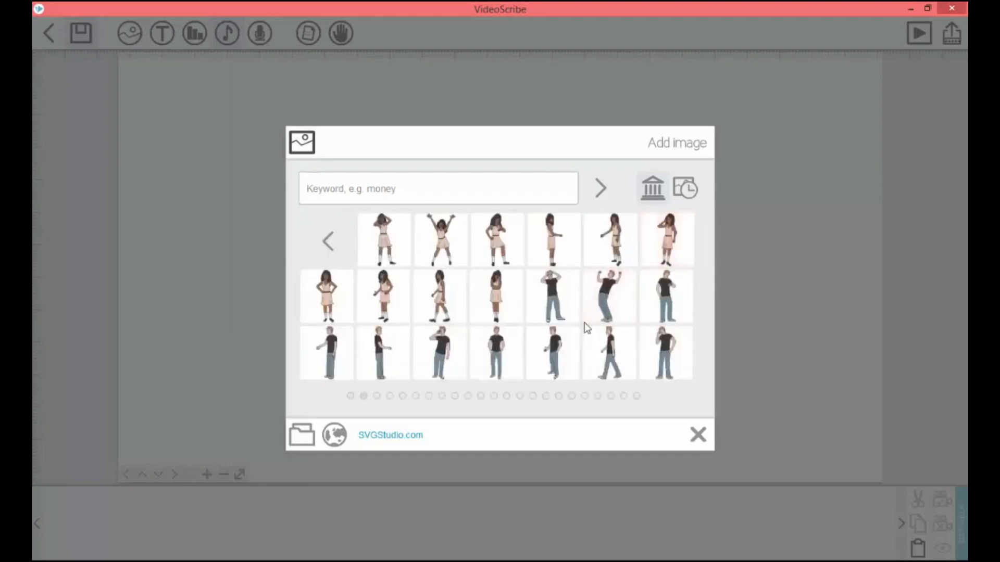
scroll(586, 328, down, 2)
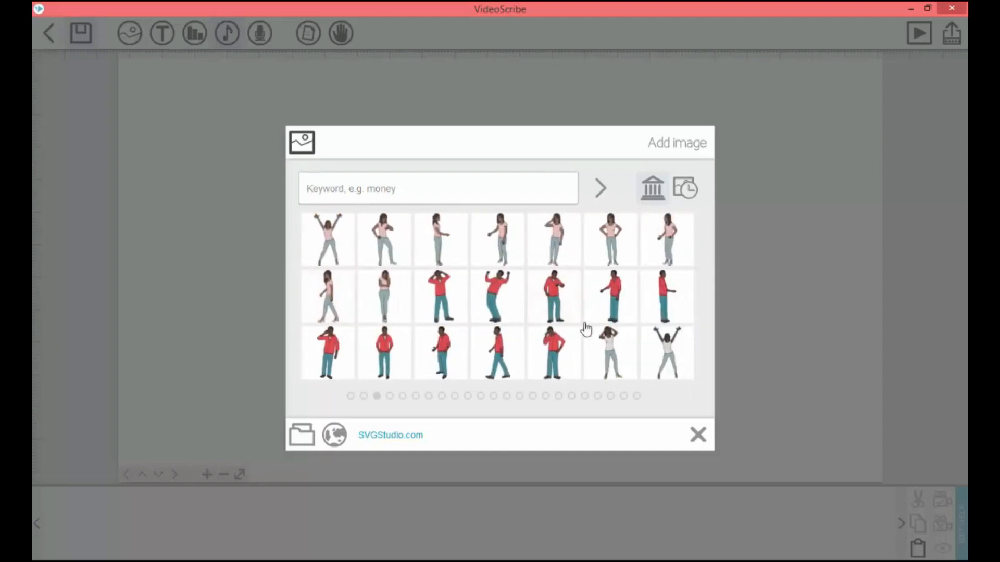
scroll(587, 328, down, 1)
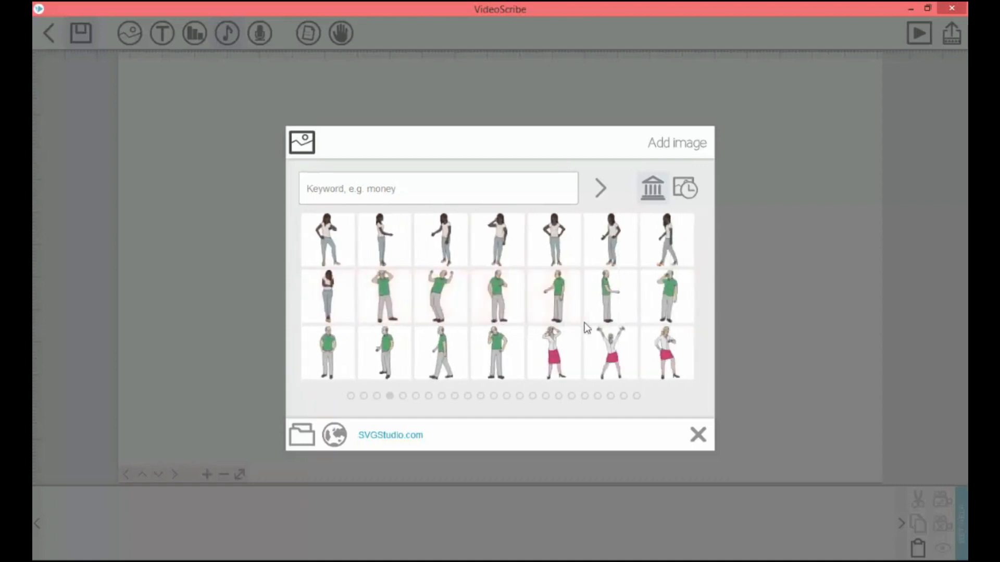
scroll(587, 328, down, 1)
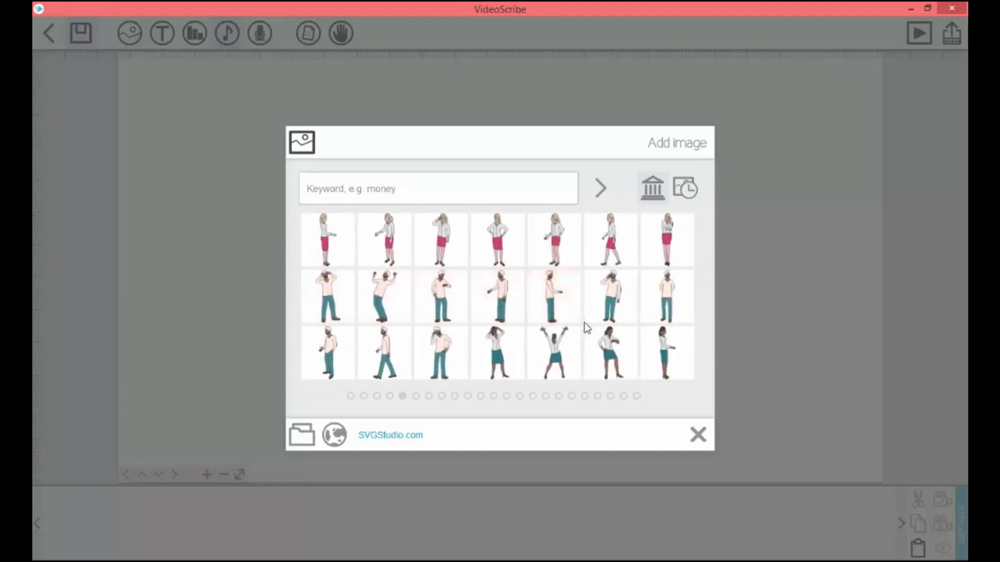
click(498, 295)
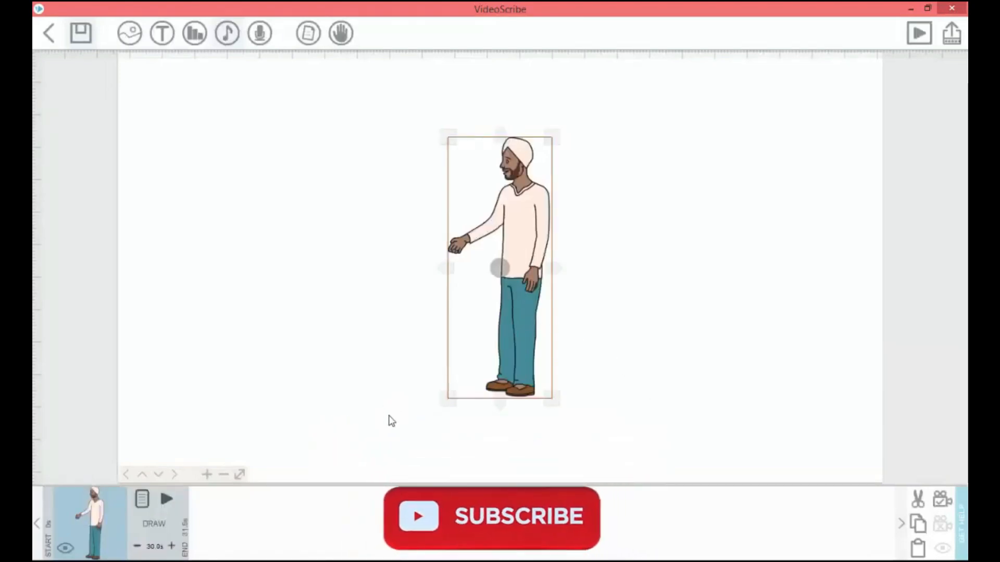
click(167, 501)
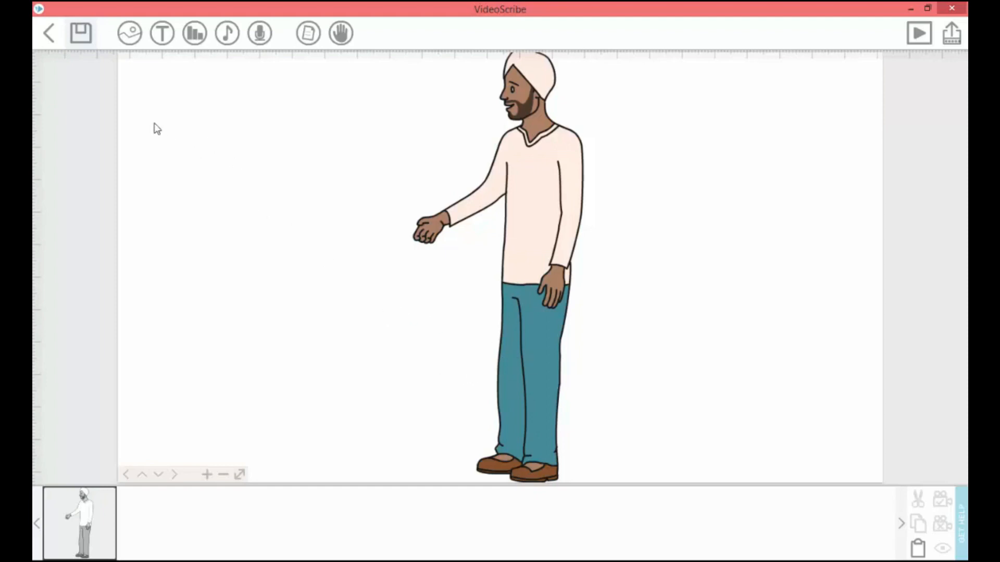
- Import New Picture (11) copy.png from the Pictures folder, converting it with the clean full-colour outlined line drawing style
click(130, 47)
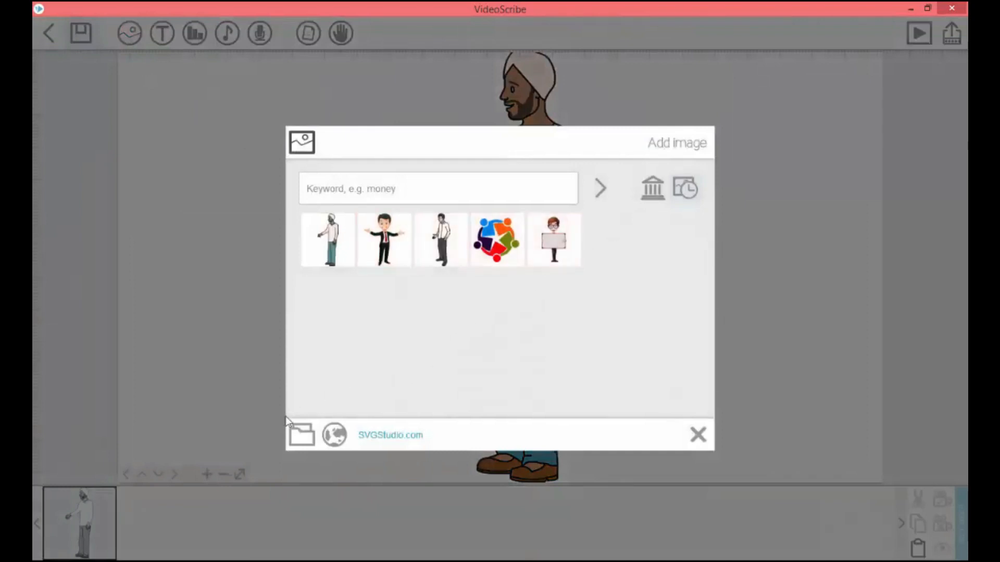
click(303, 439)
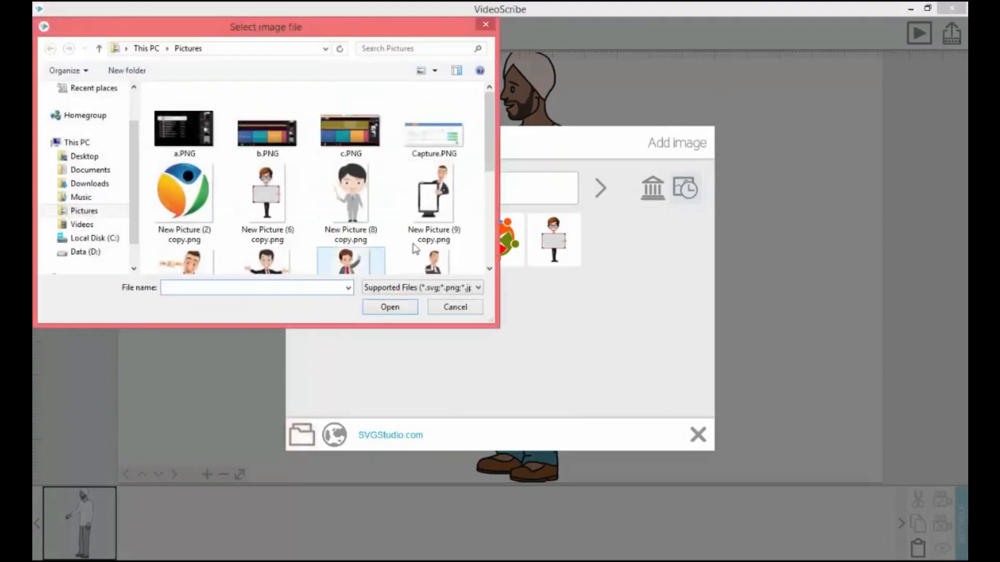
scroll(433, 223, down, 3)
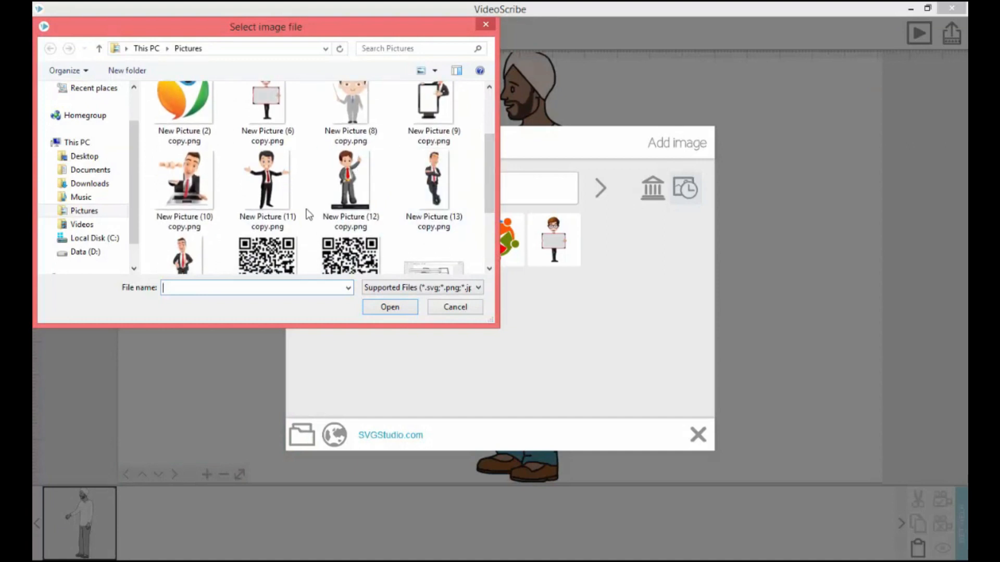
click(279, 200)
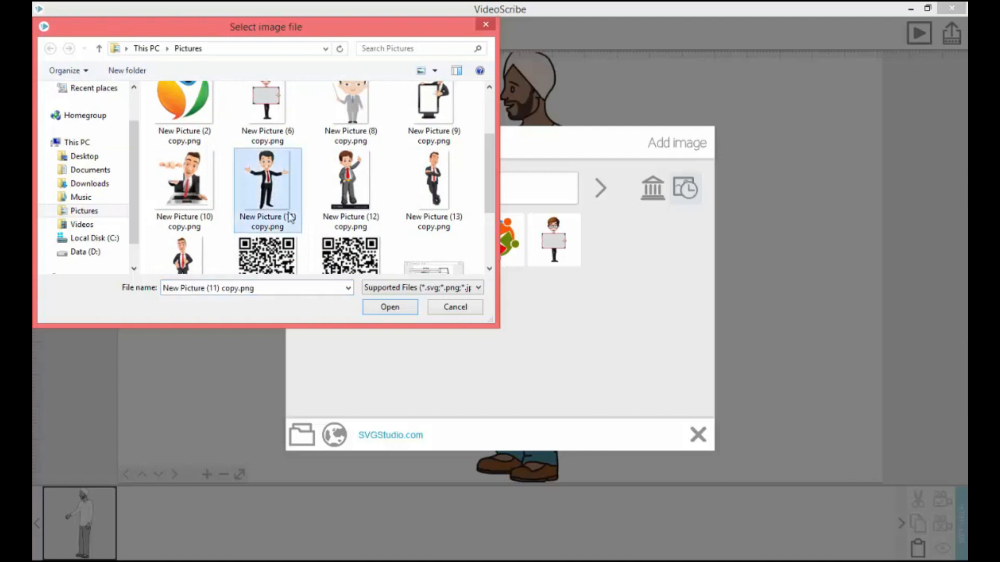
click(391, 308)
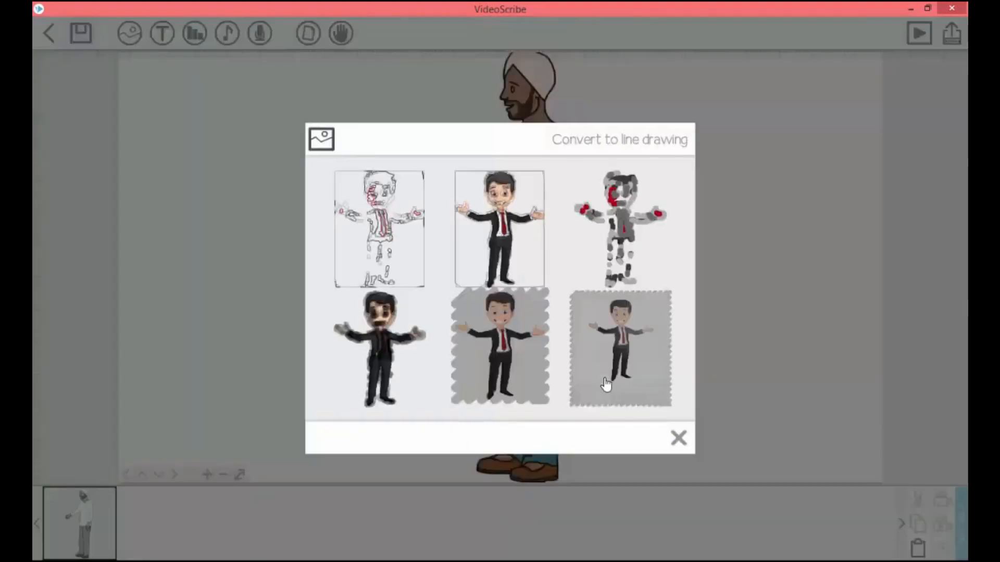
click(504, 260)
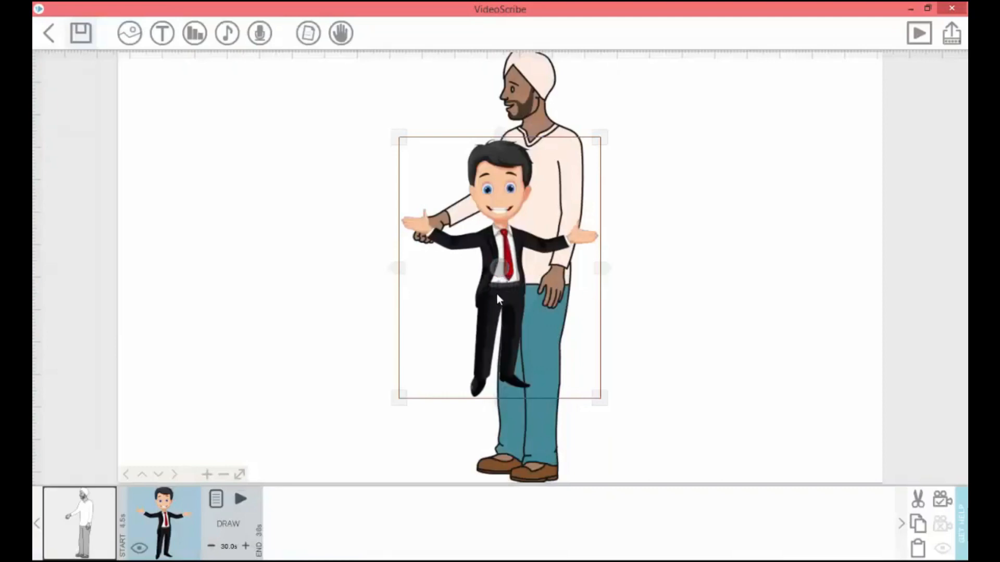
- Remove the man in the white turban from the scribe
click(534, 444)
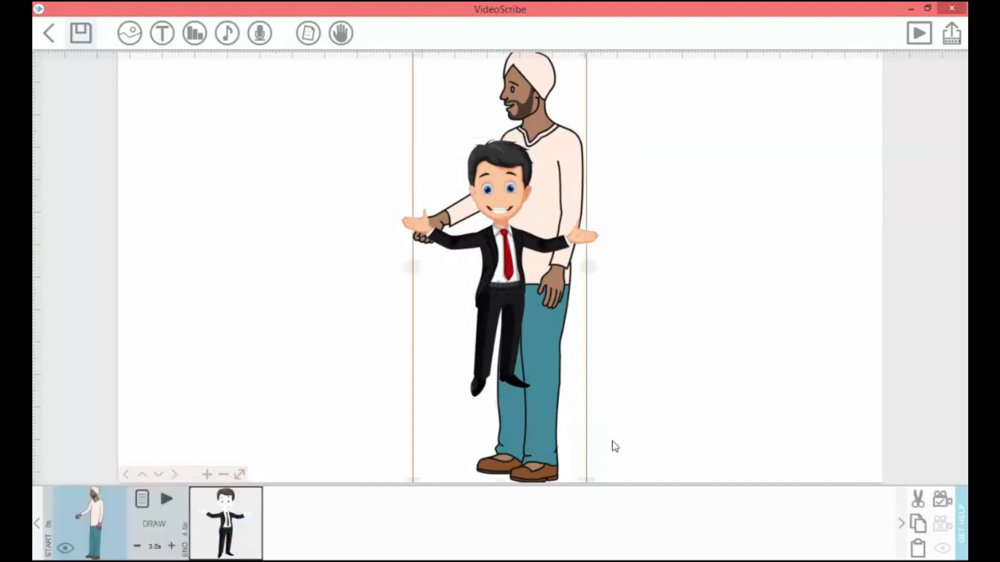
click(918, 500)
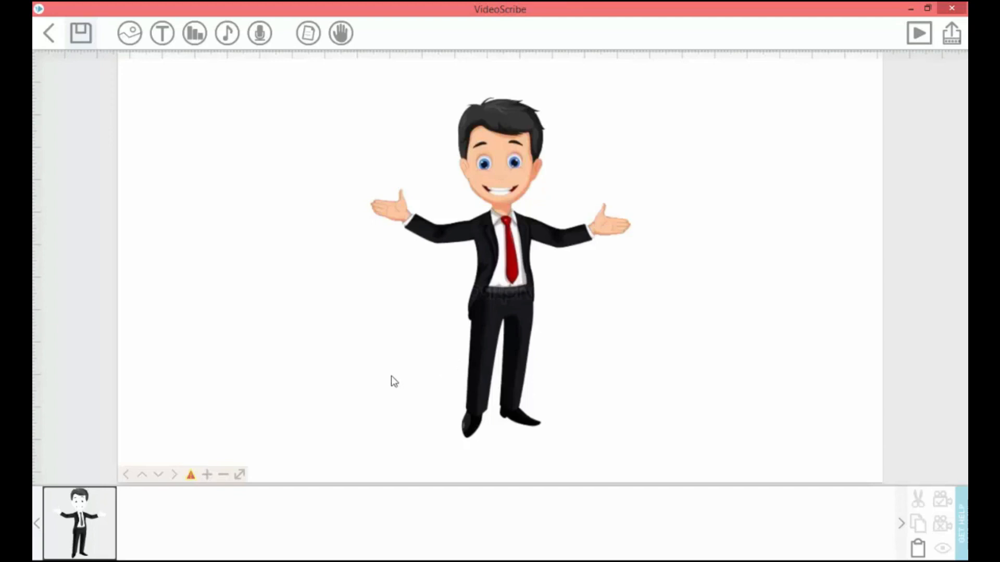
- Temporarily hide the businessman image in edit mode and show it again
click(111, 527)
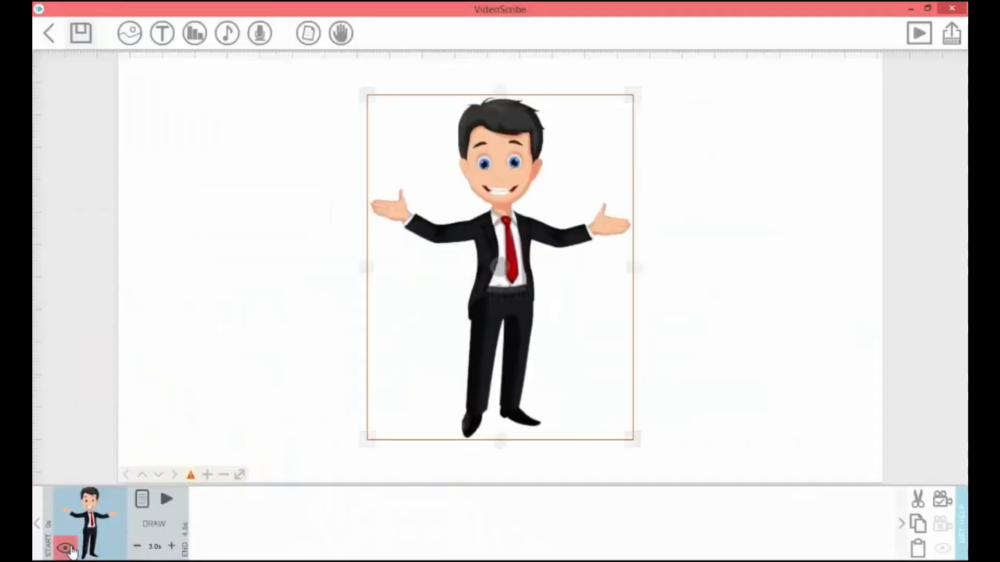
click(65, 549)
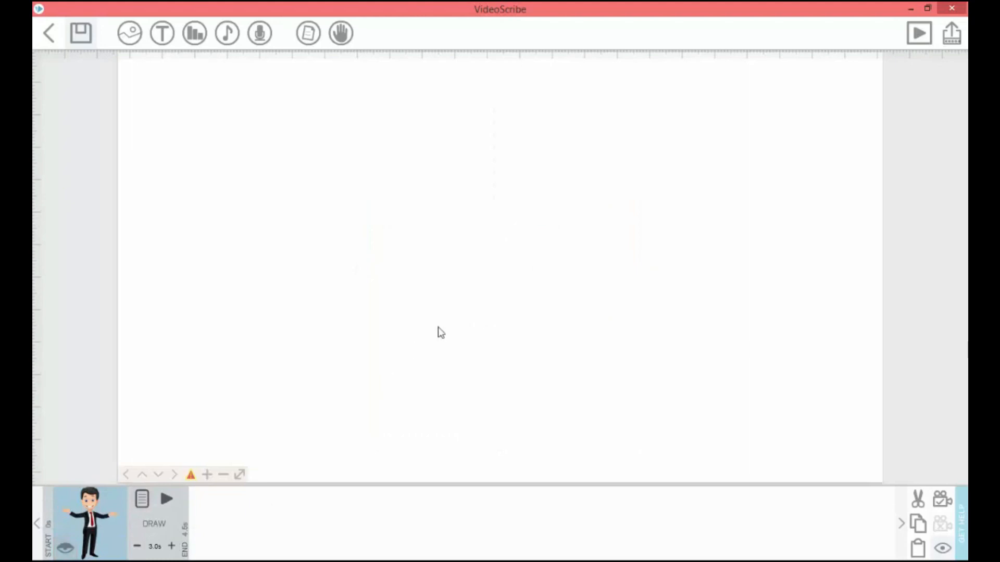
click(65, 550)
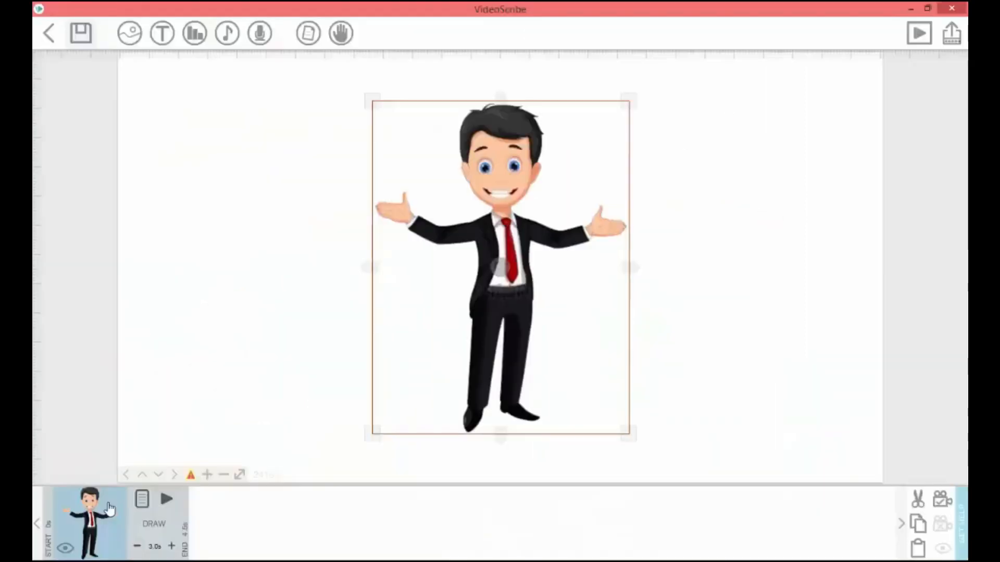
- Scale the businessman image down slightly and position it a little left of the canvas centre
mouse_move(520, 302)
mouse_down()
mouse_move(511, 302)
mouse_move(528, 302)
mouse_move(518, 302)
mouse_up()
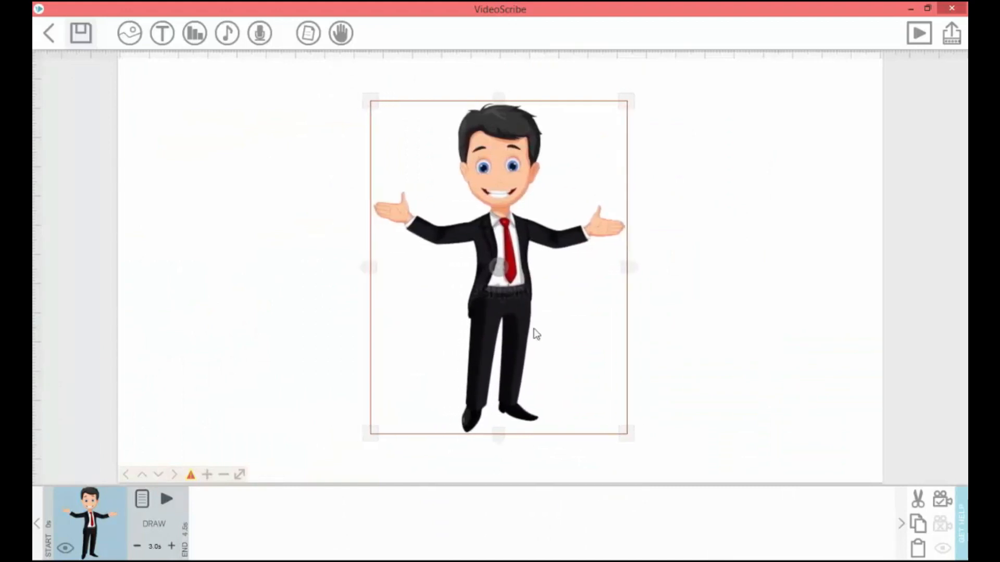
drag(629, 437, 616, 479)
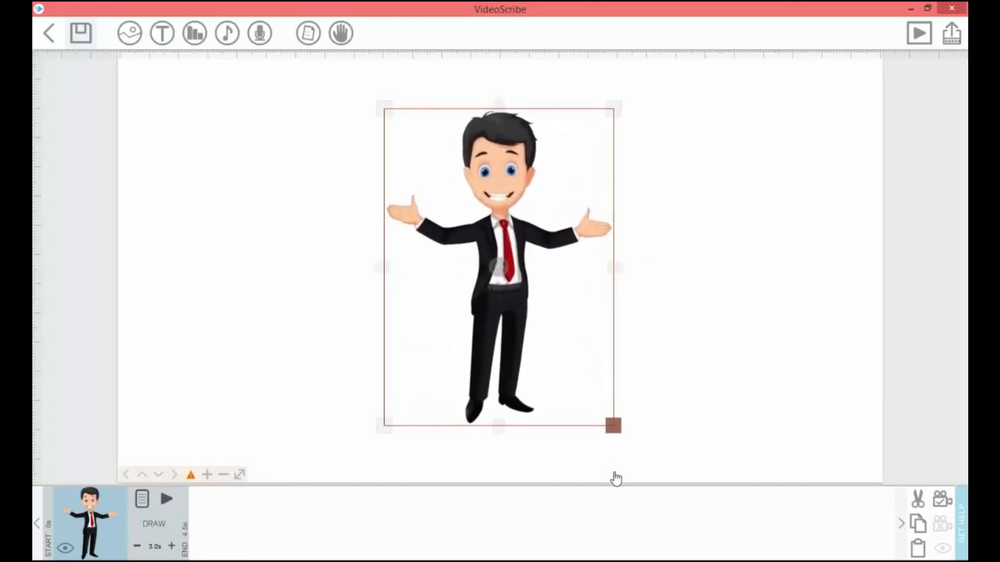
drag(512, 307, 488, 312)
drag(560, 329, 504, 301)
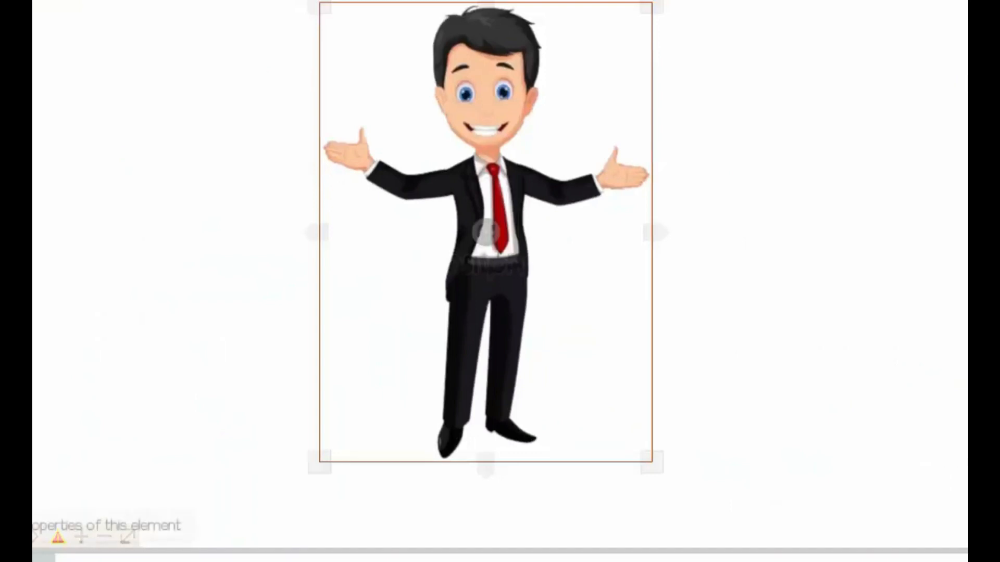
- Set the businessman image's animation type to Move In in its image properties and apply it
click(44, 560)
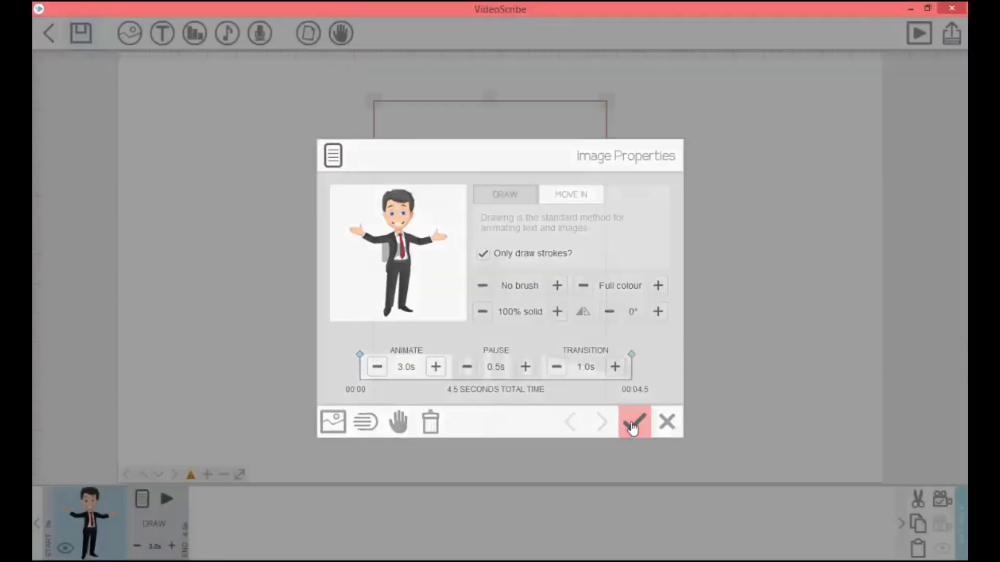
click(689, 469)
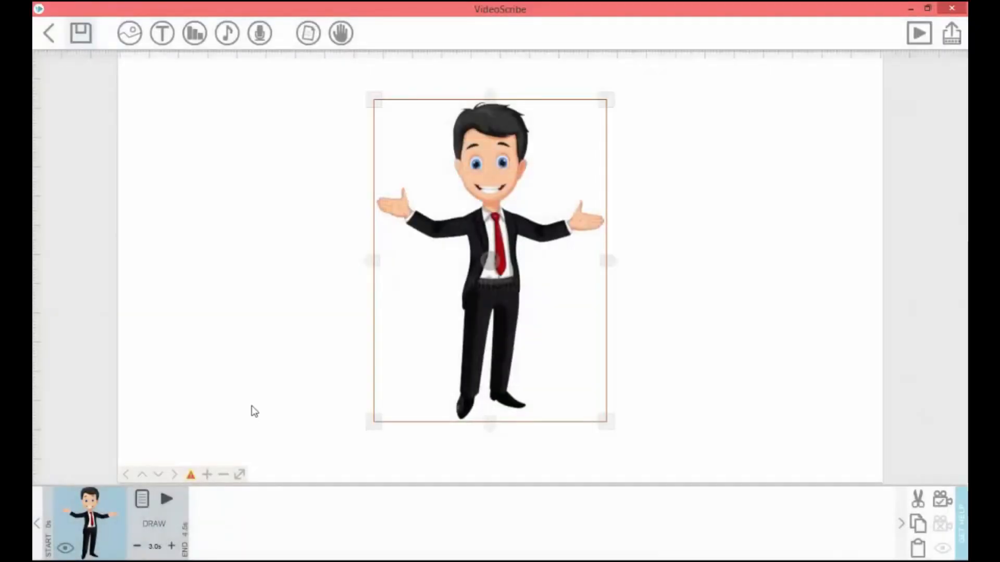
click(166, 499)
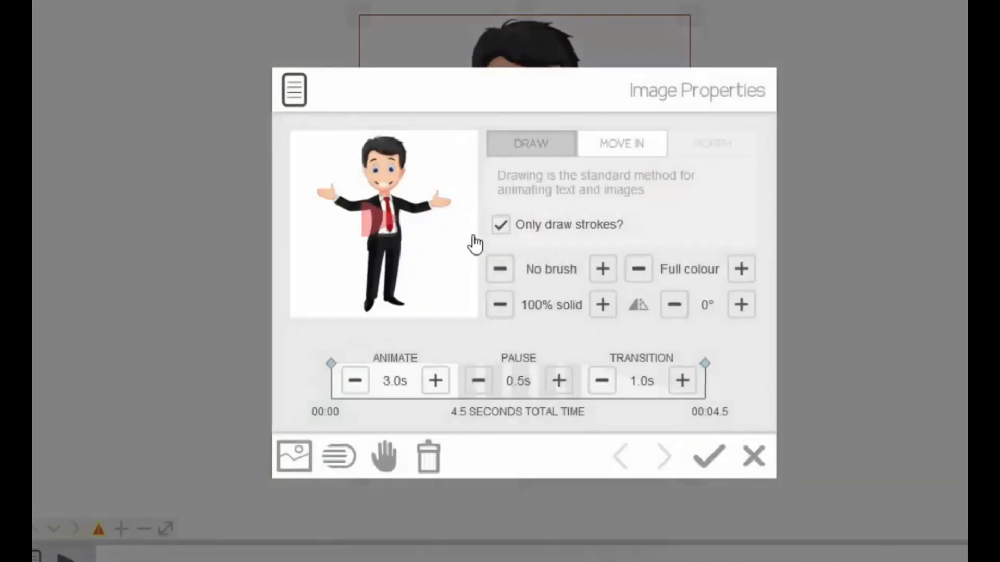
click(604, 153)
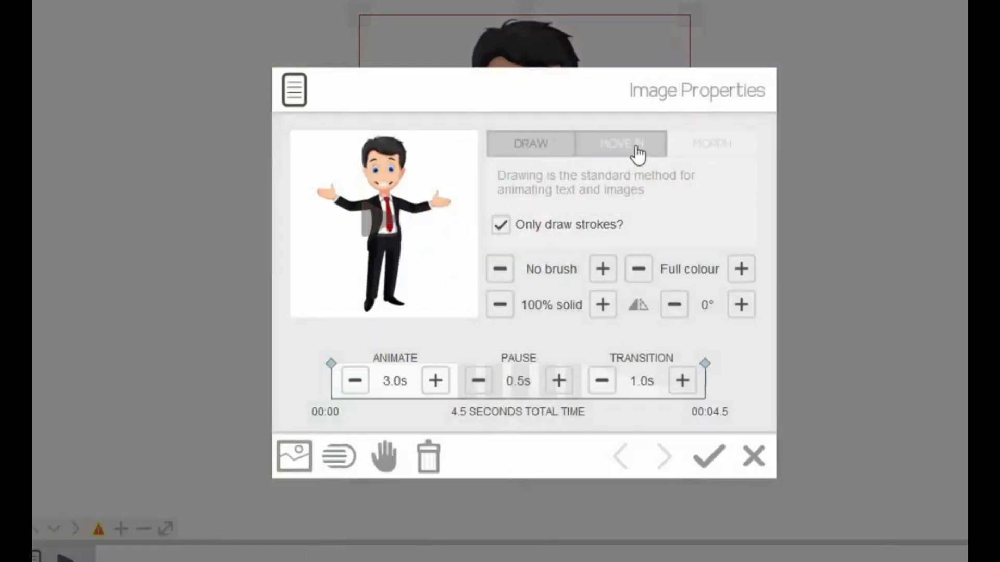
click(629, 152)
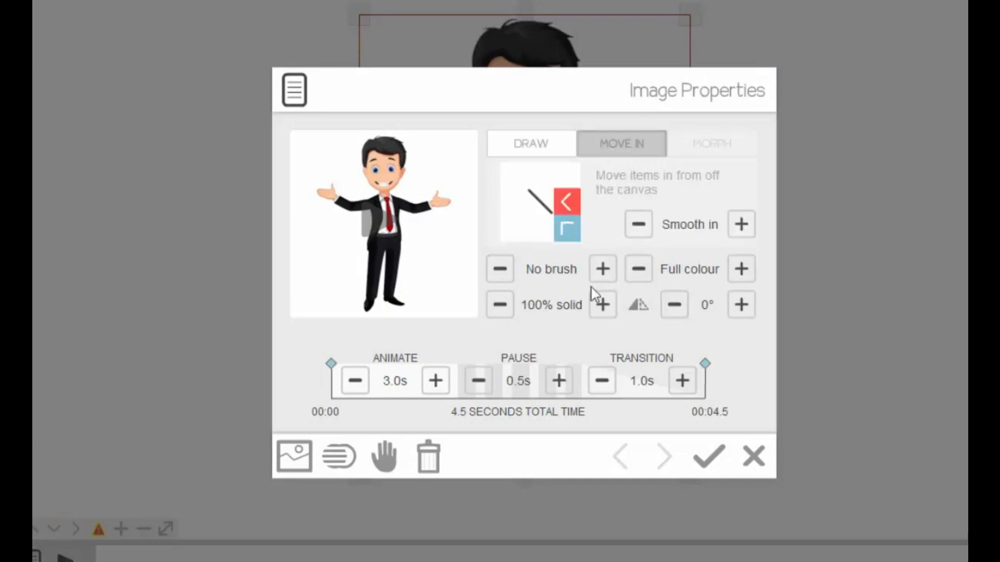
click(706, 469)
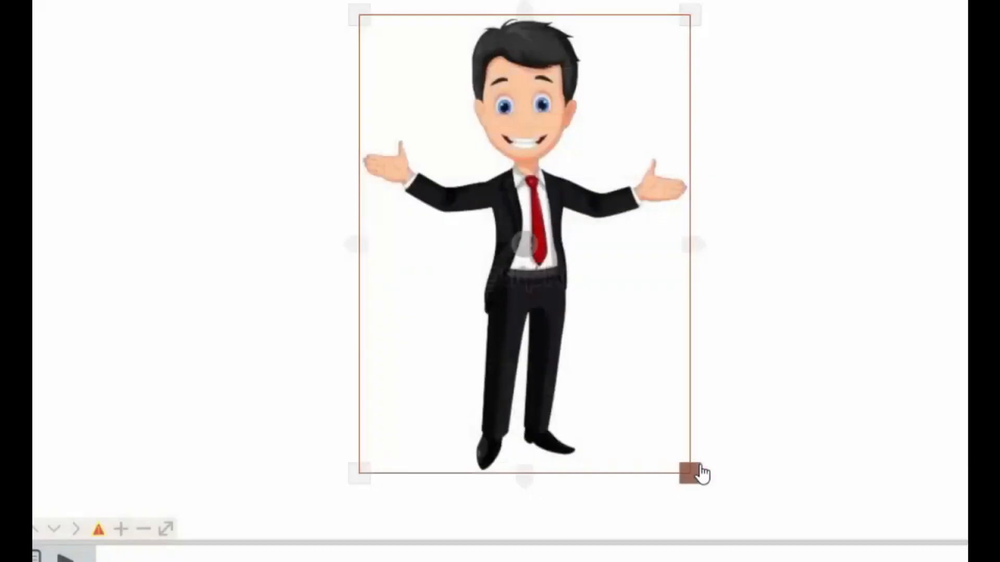
- Set the businessman image's animate time to 3.0 s and its transition time to 1.5 s
click(66, 555)
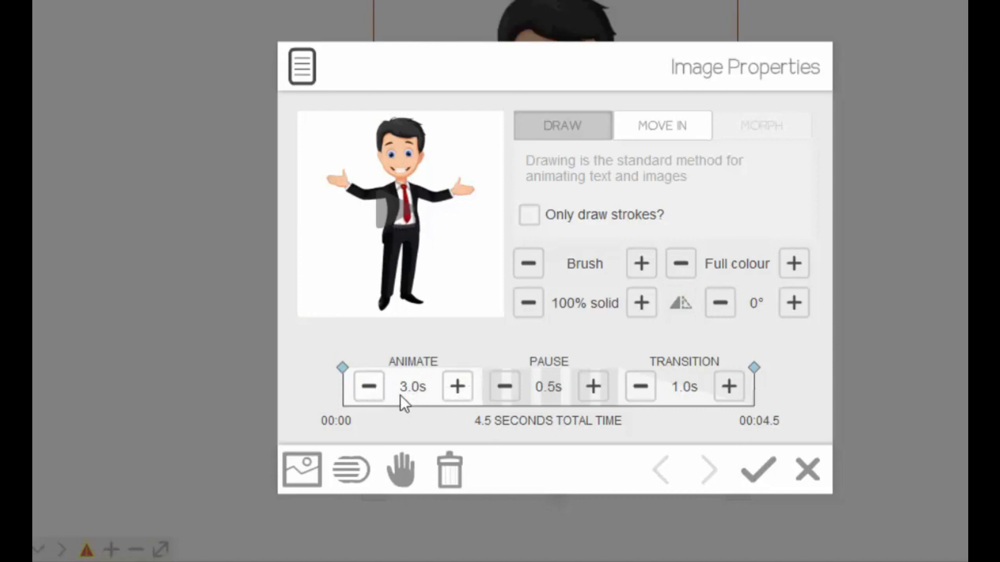
click(455, 395)
click(455, 395)
click(455, 396)
click(456, 396)
click(455, 396)
click(456, 397)
click(457, 397)
click(369, 399)
click(369, 399)
click(369, 399)
click(369, 399)
click(370, 399)
click(370, 399)
click(370, 399)
click(730, 387)
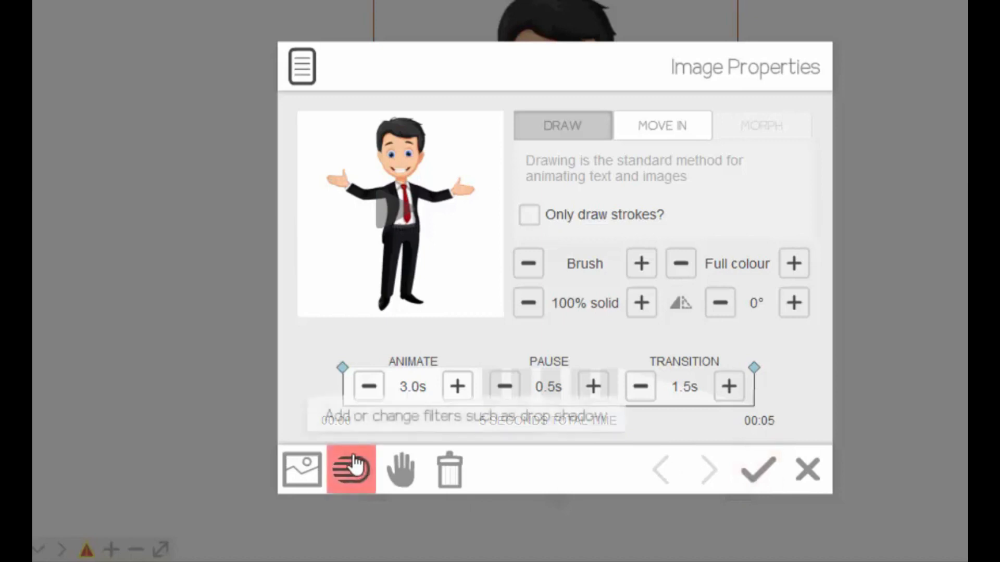
- Examine the recent images offered for replacing the businessman, without choosing one
click(299, 474)
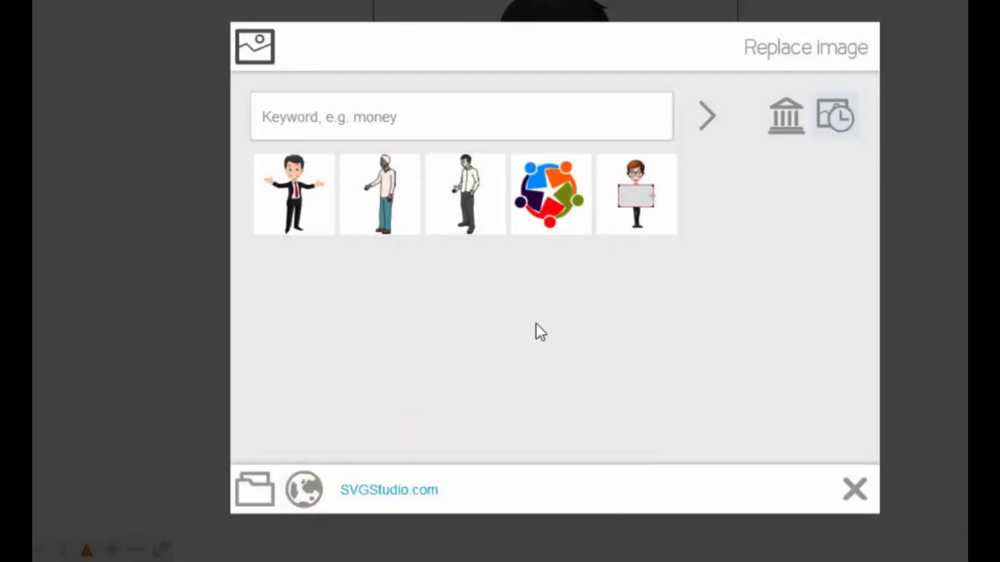
click(852, 492)
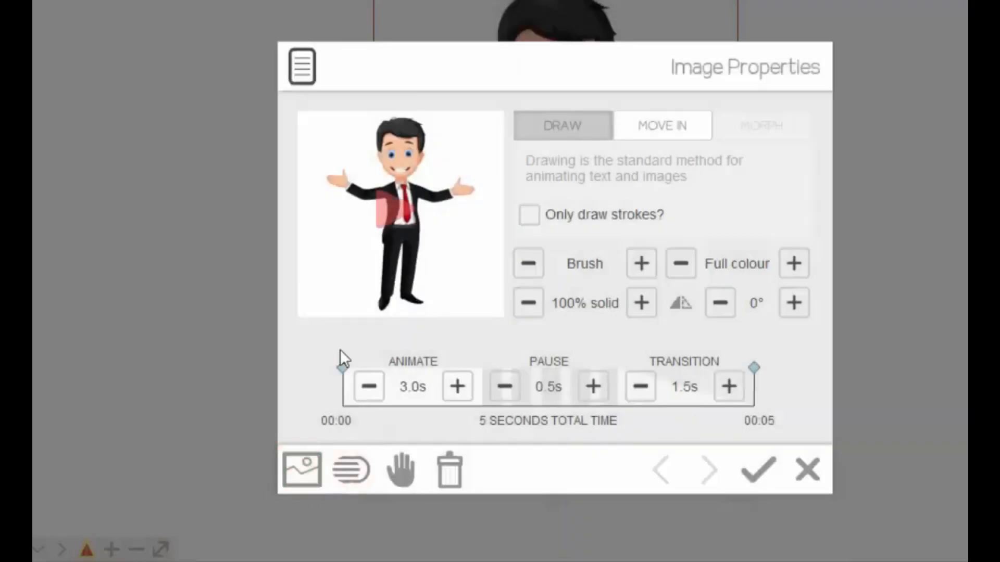
click(300, 475)
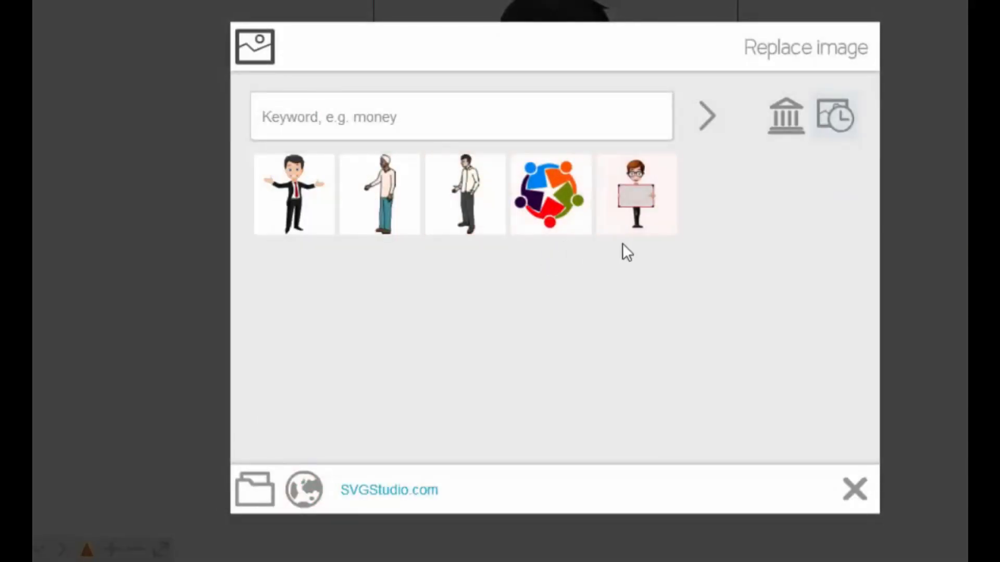
click(857, 492)
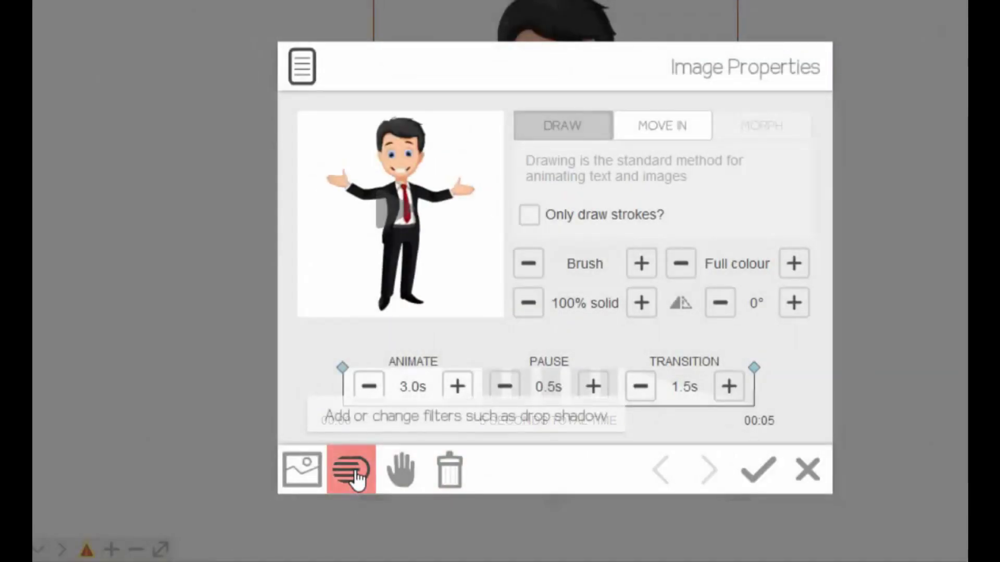
- Try raising the brightness filter on the businessman image, restore its original value and accept the filters
click(356, 477)
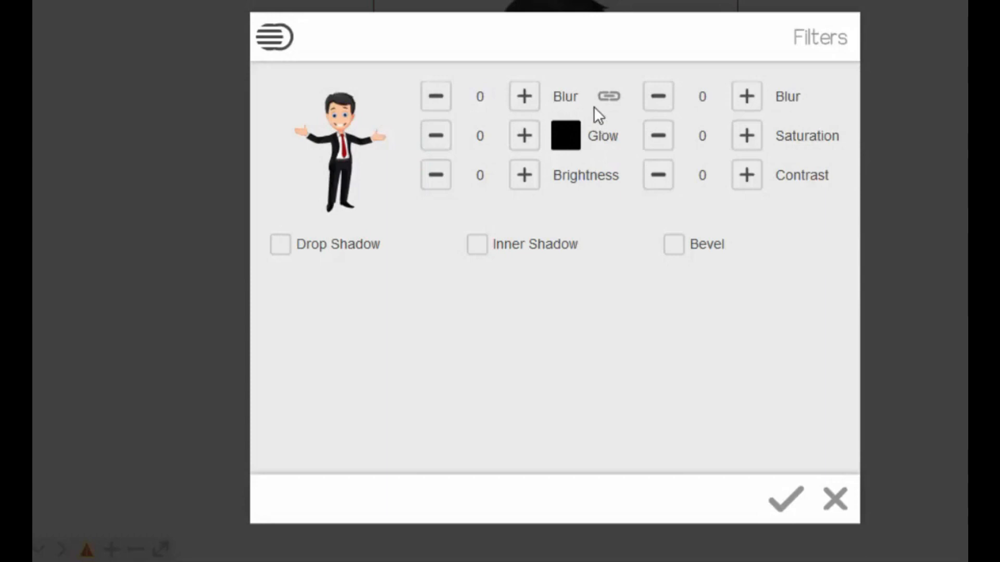
click(525, 177)
click(435, 175)
click(784, 497)
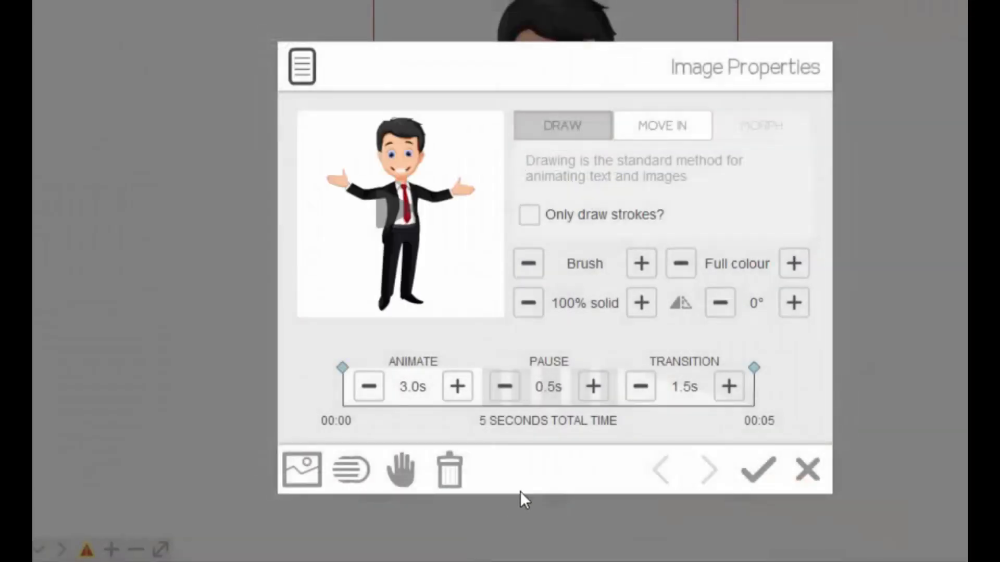
- Preview alternative drawing hands and the blue crayon from the Pens set without selecting one, and apply the image properties
click(405, 475)
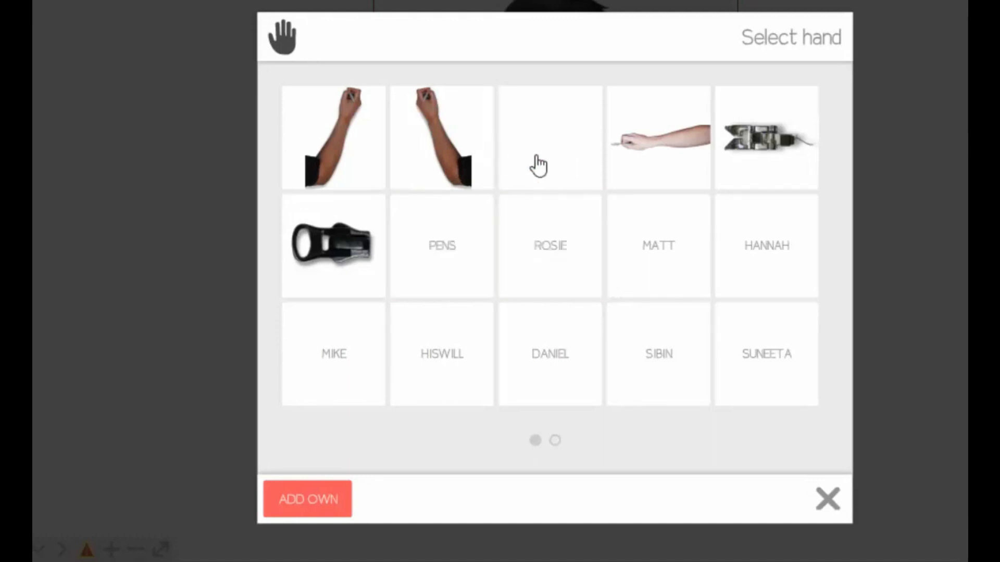
click(437, 150)
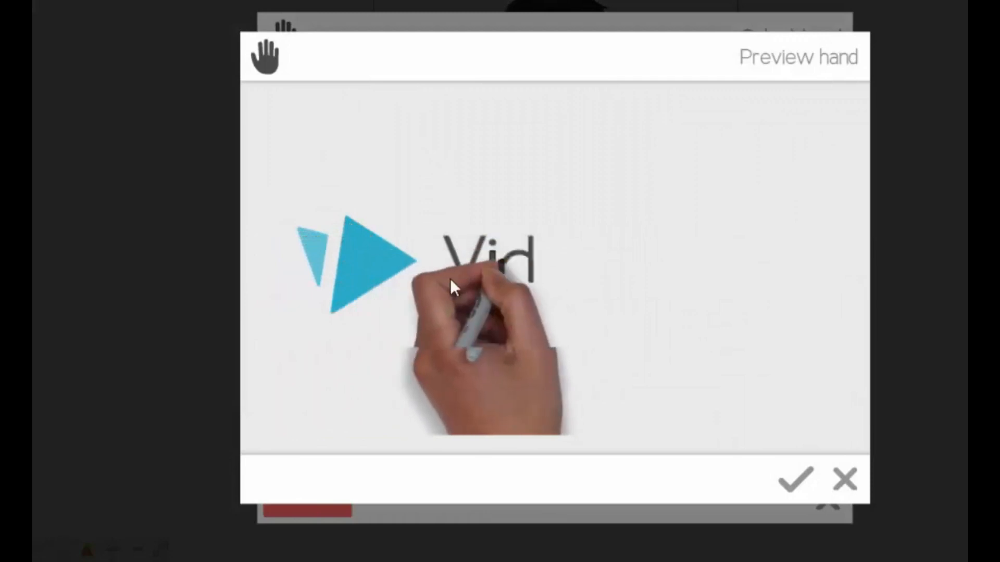
click(846, 497)
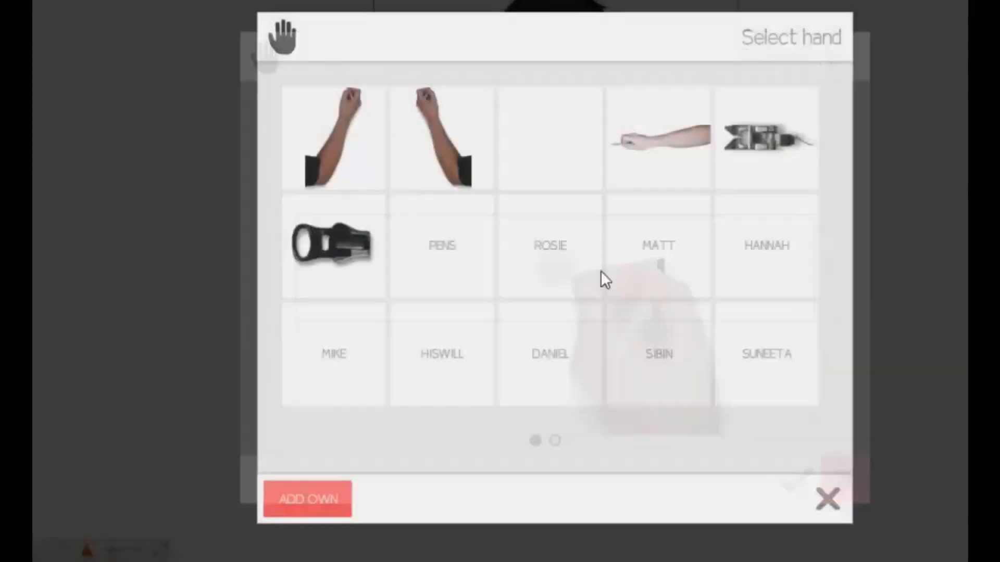
click(654, 170)
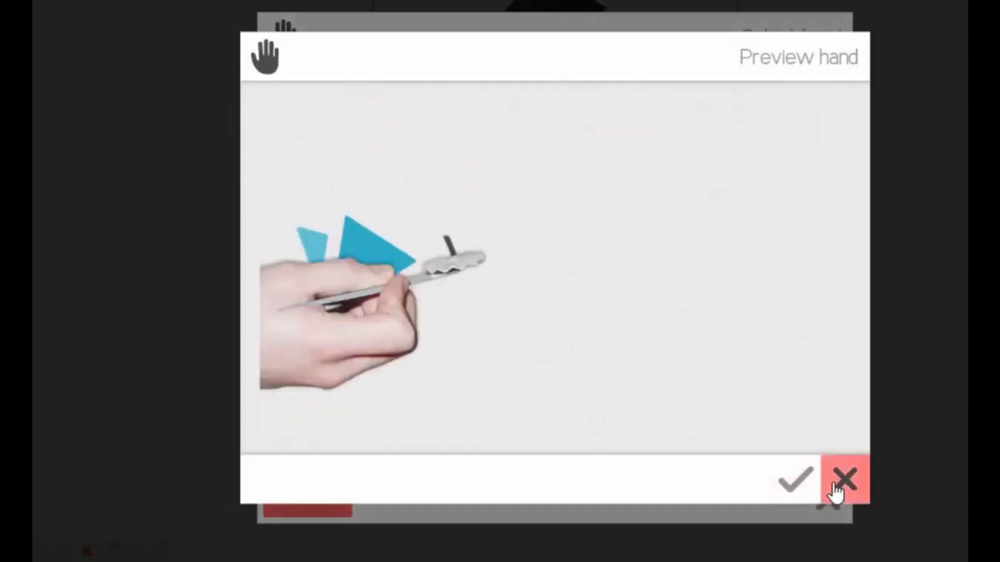
click(836, 485)
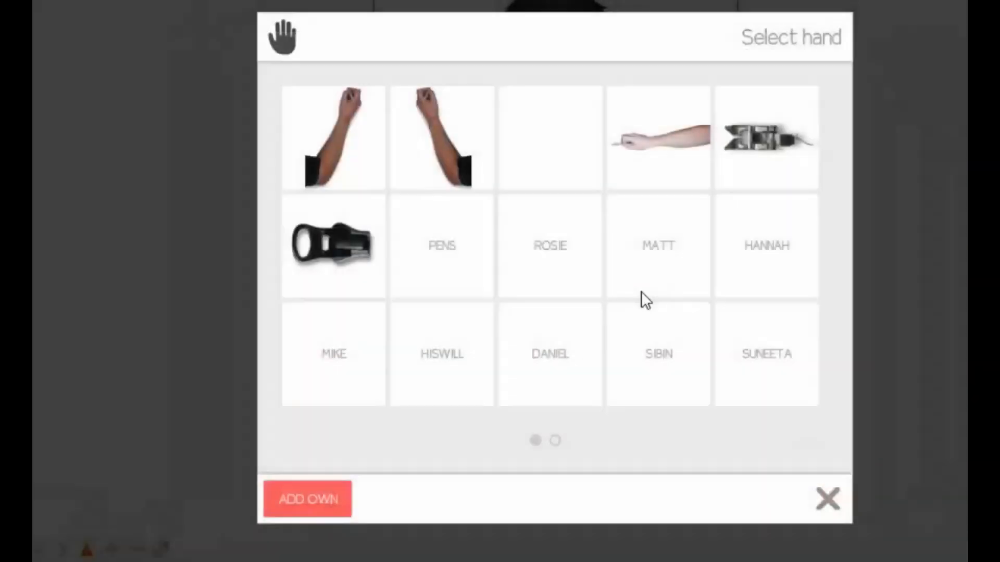
click(439, 281)
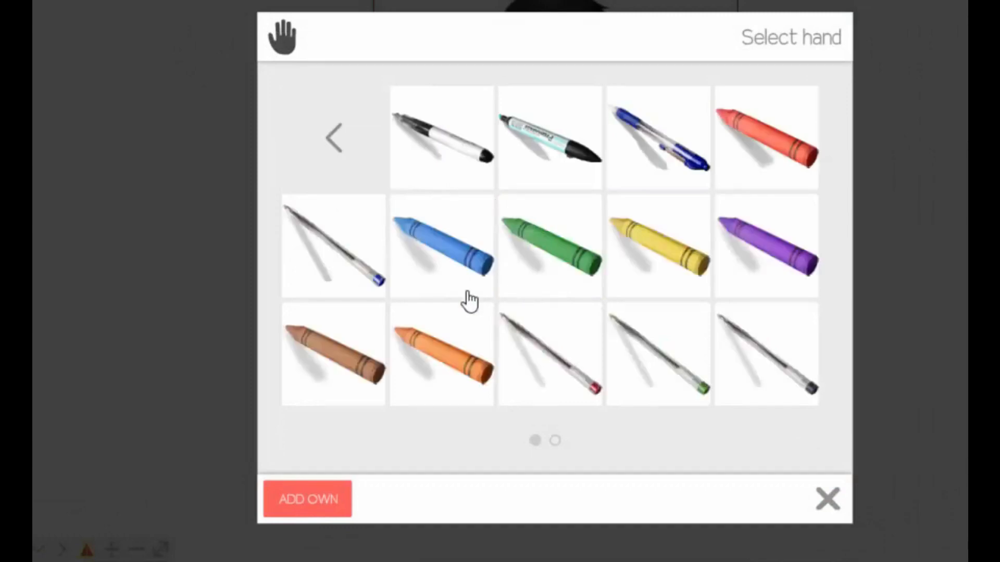
click(455, 260)
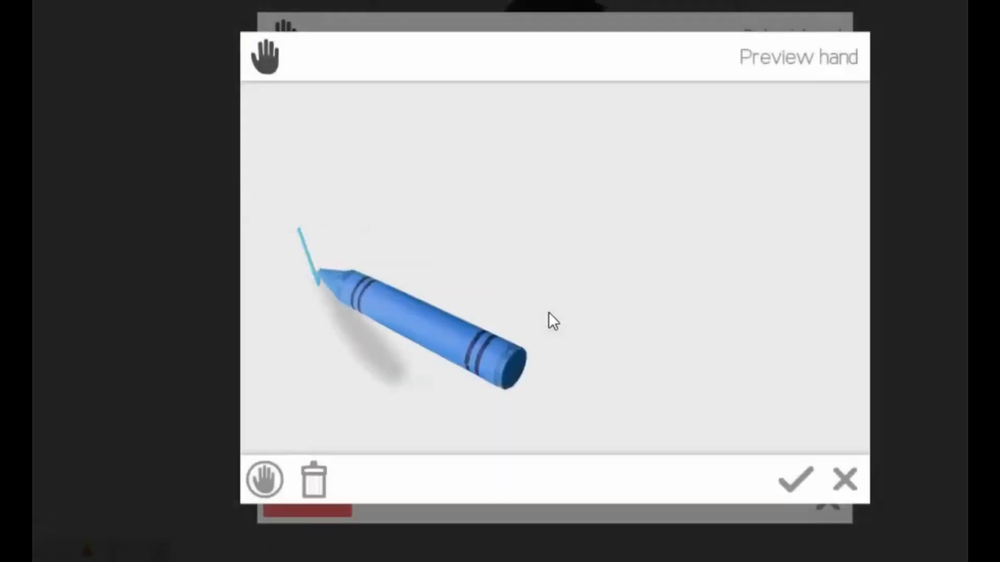
click(847, 495)
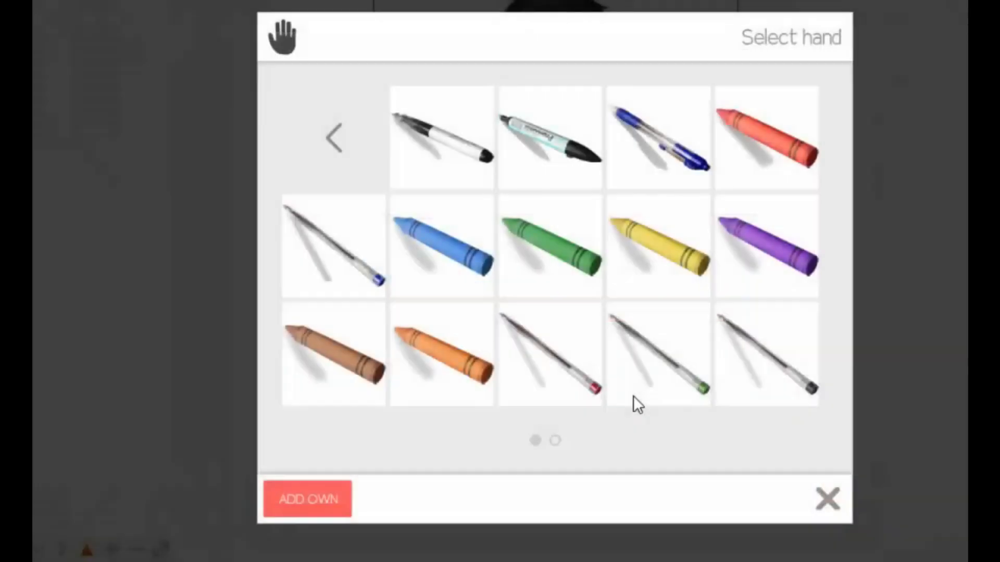
click(827, 506)
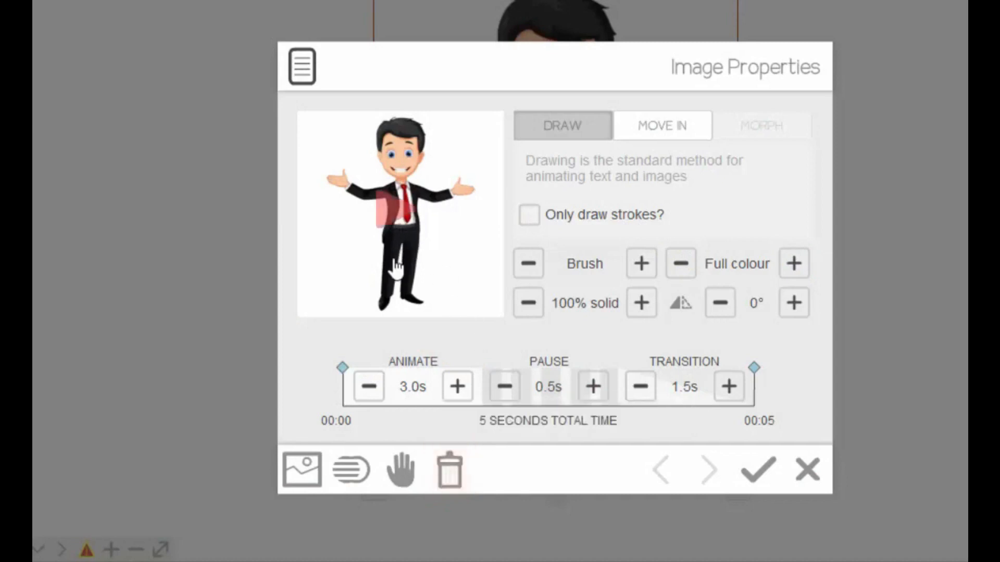
click(758, 470)
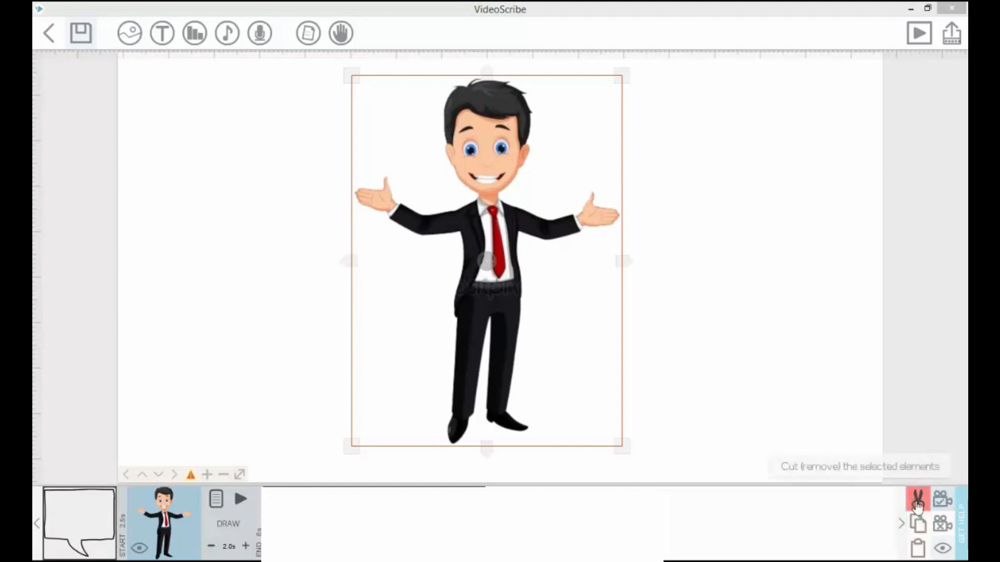
- Duplicate the businessman image to the right of the original and cut the duplicate from the scribe
click(507, 338)
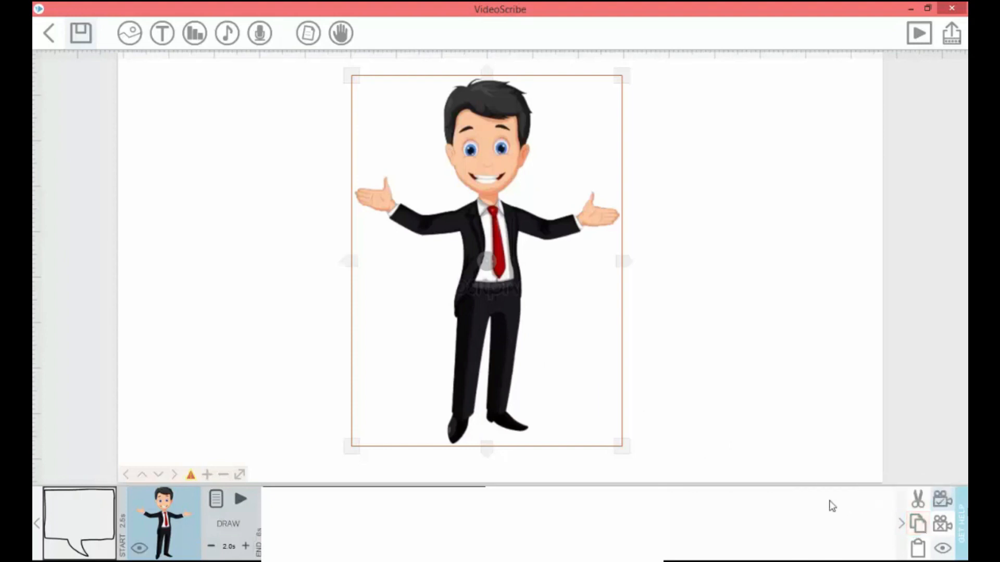
click(918, 522)
click(918, 548)
drag(510, 343, 697, 343)
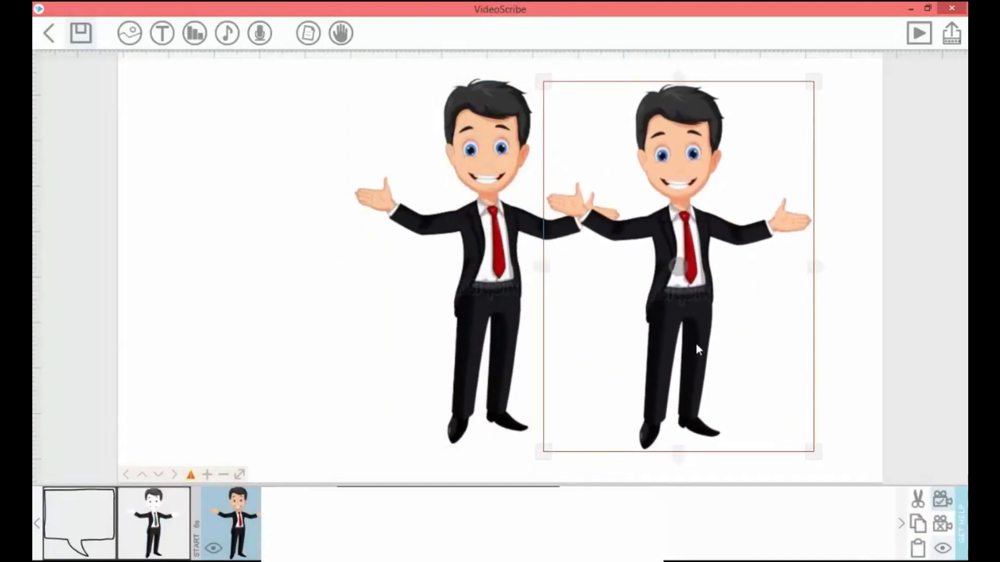
click(918, 502)
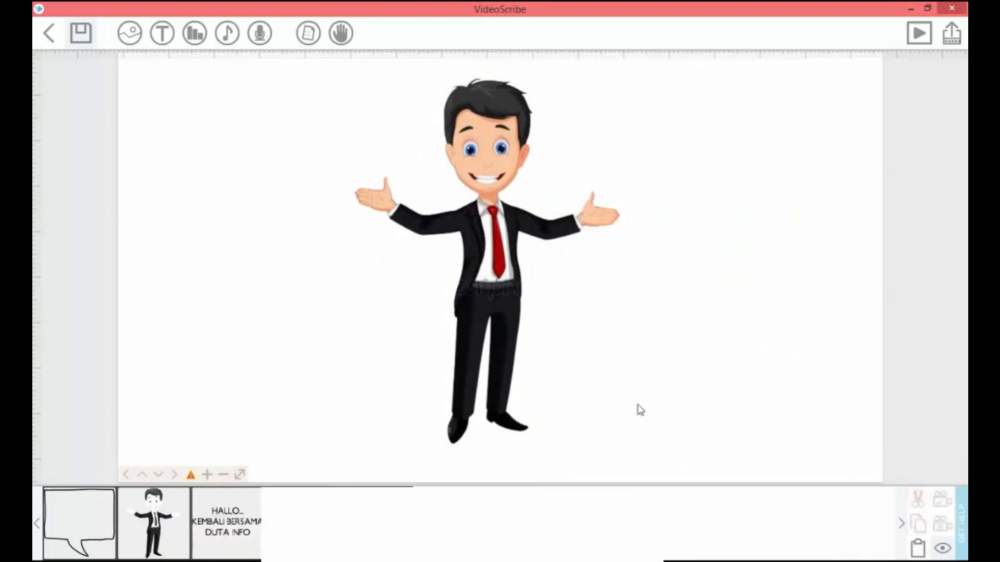
- Move the businessman image to the left part of the canvas and set its camera to the current canvas view
click(516, 358)
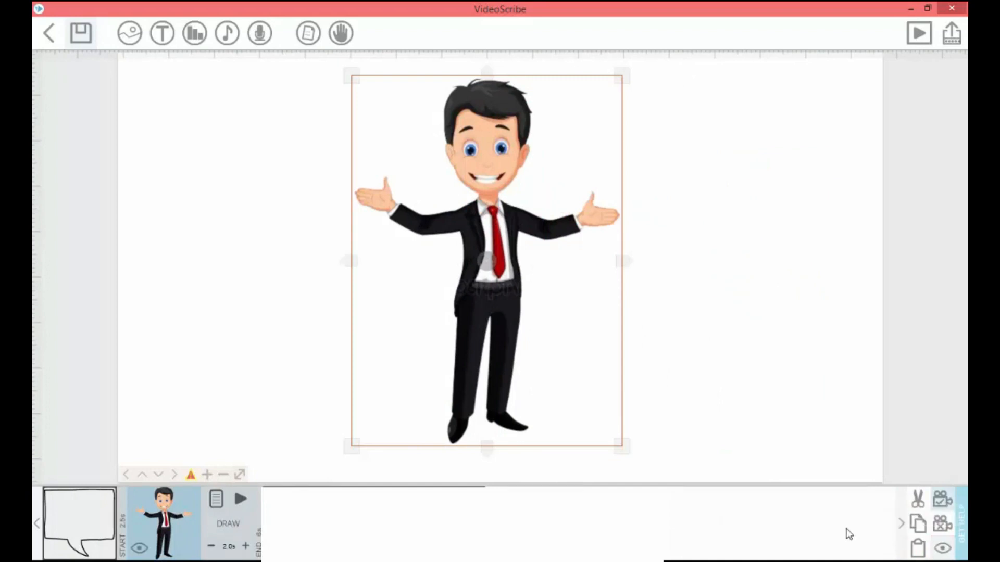
click(943, 500)
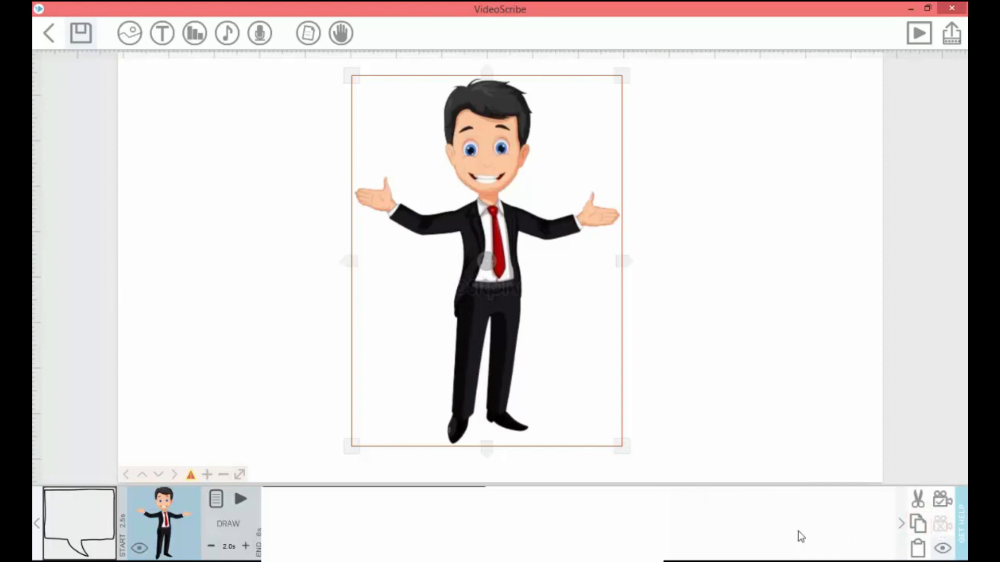
drag(505, 349, 299, 341)
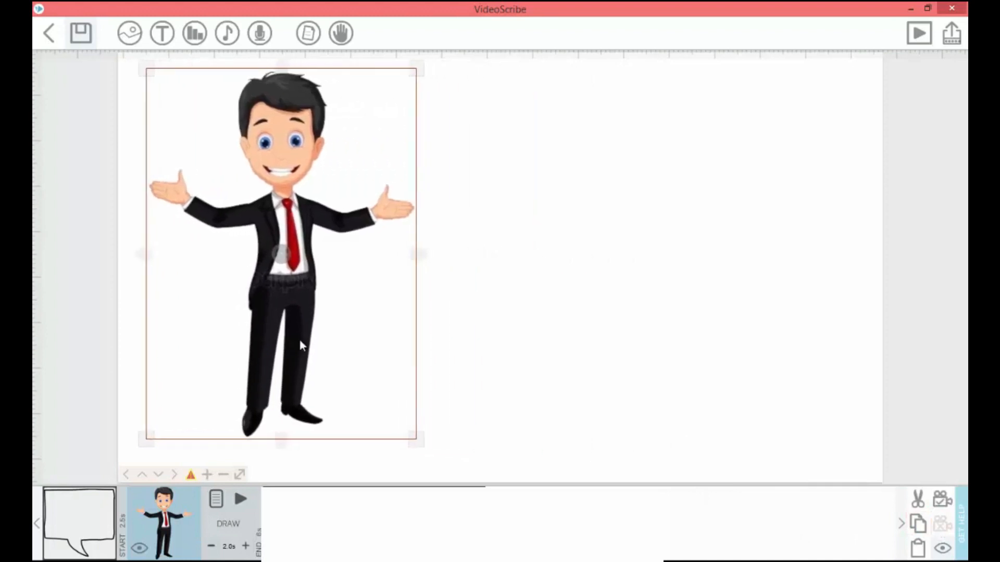
click(943, 501)
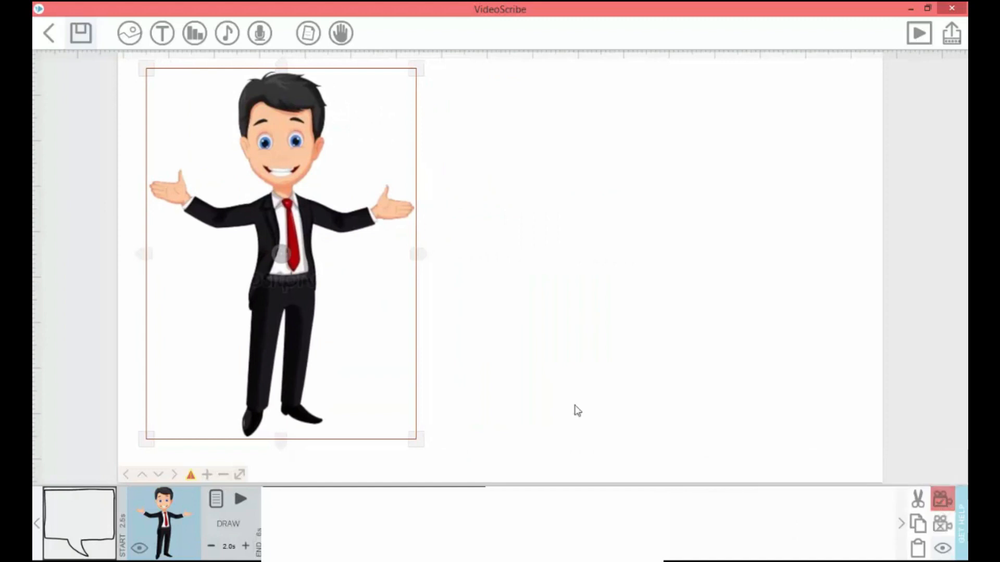
click(479, 391)
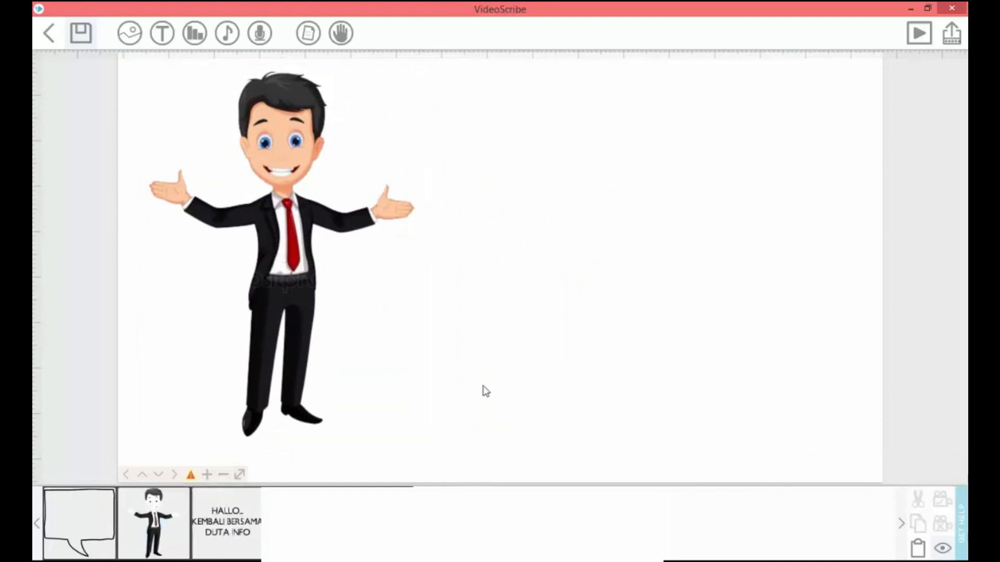
- Clear the businessman image's camera, move the image to the middle of the canvas and set its camera to the current view
click(292, 334)
click(942, 529)
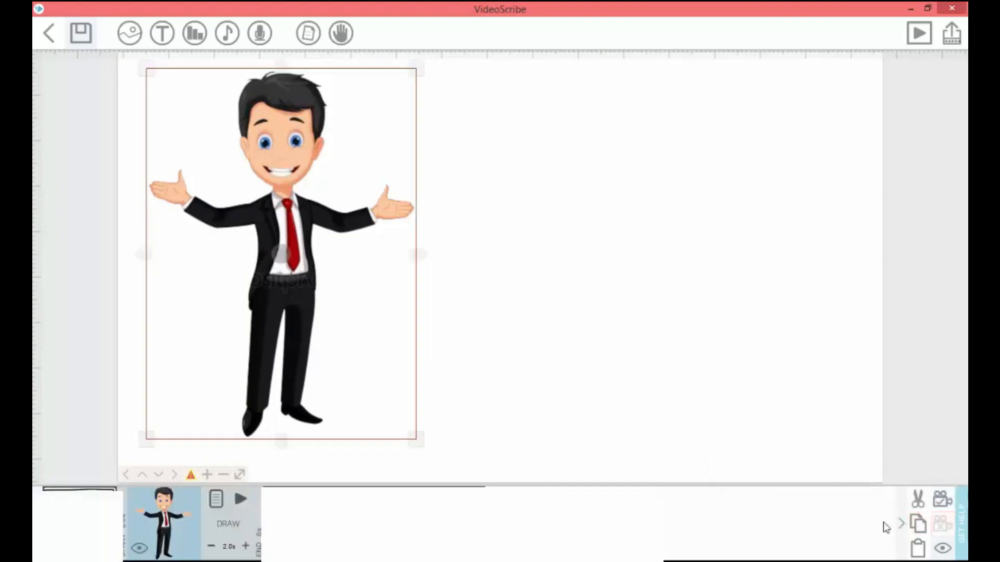
drag(301, 333, 508, 347)
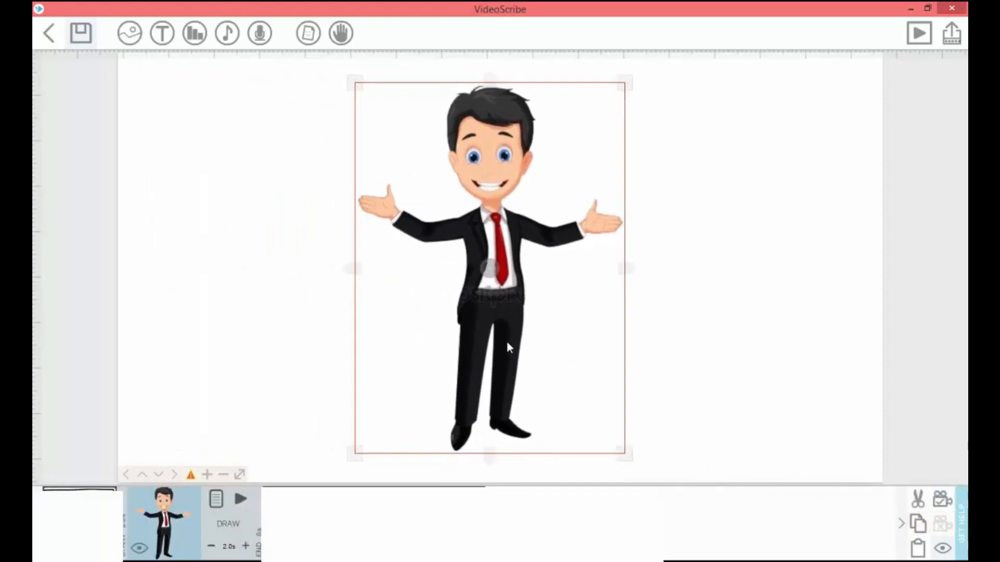
click(942, 499)
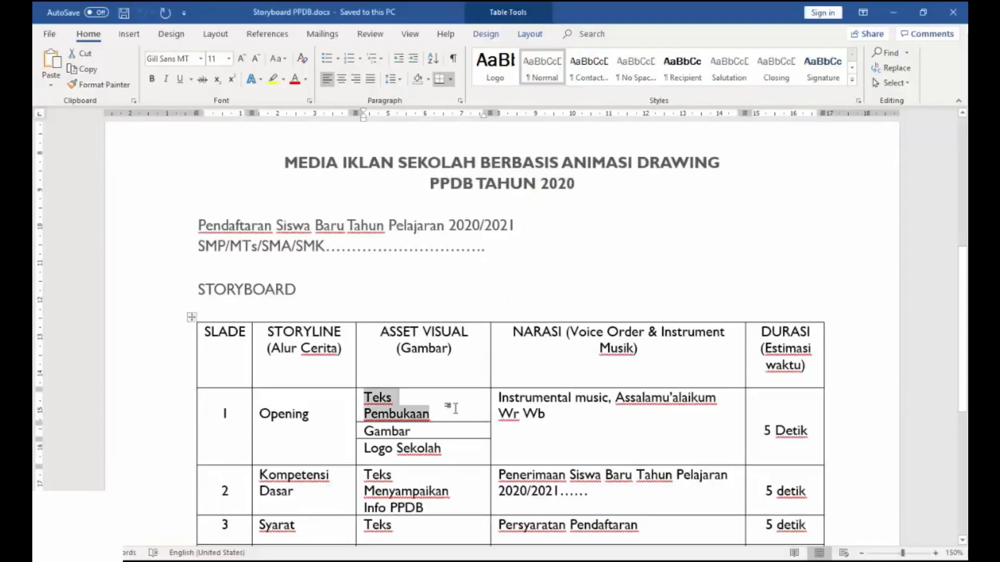
- Review the opening slide's "Teks Pembukaan" asset and its greeting narration in the Word storyboard table
click(443, 410)
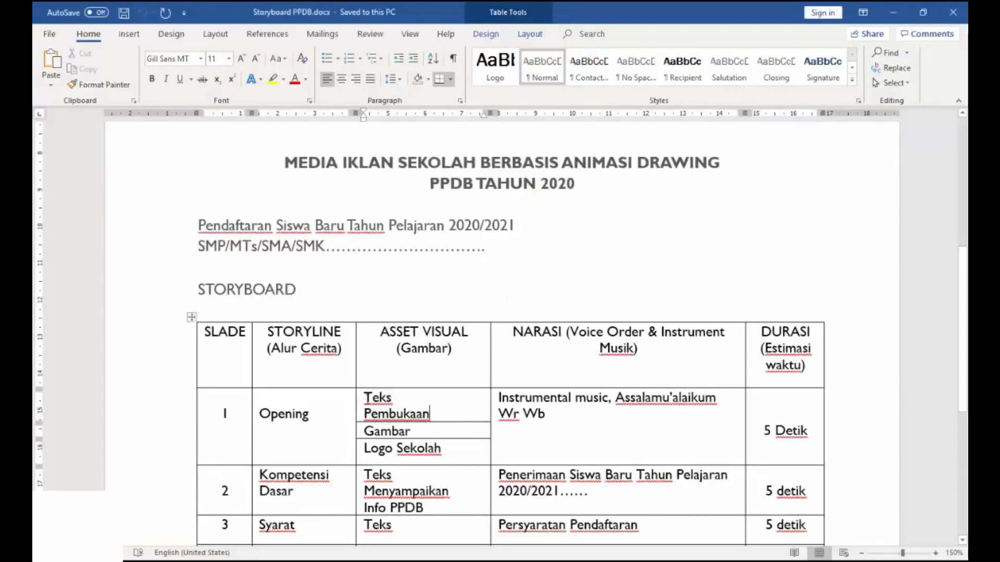
drag(364, 397, 431, 415)
click(632, 431)
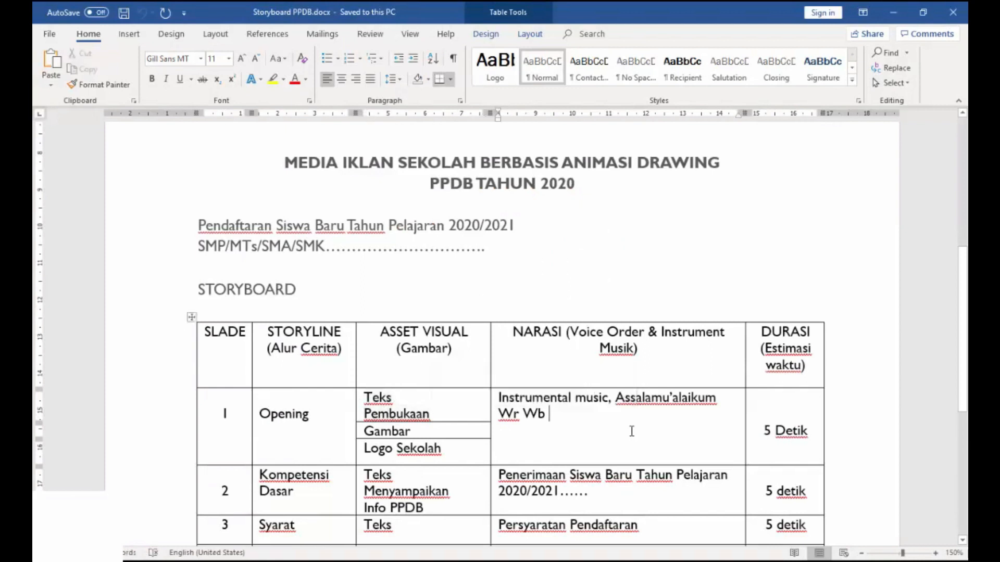
drag(617, 398, 703, 415)
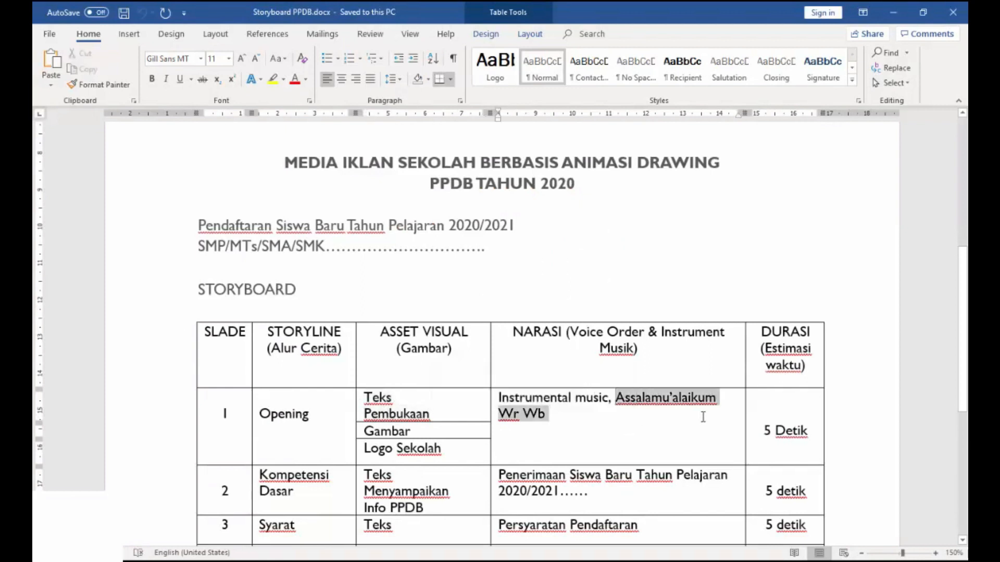
click(634, 441)
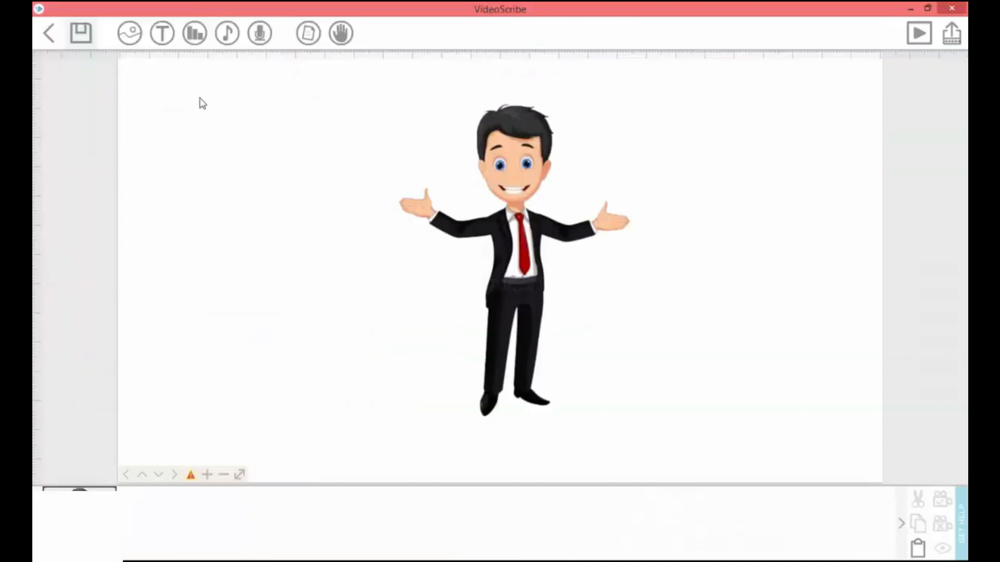
- Create a text element reading "HALLO...KEMBALI BERSAMA DUTA INFO" and import the Gill Sans MT font with basic characters for it
click(164, 43)
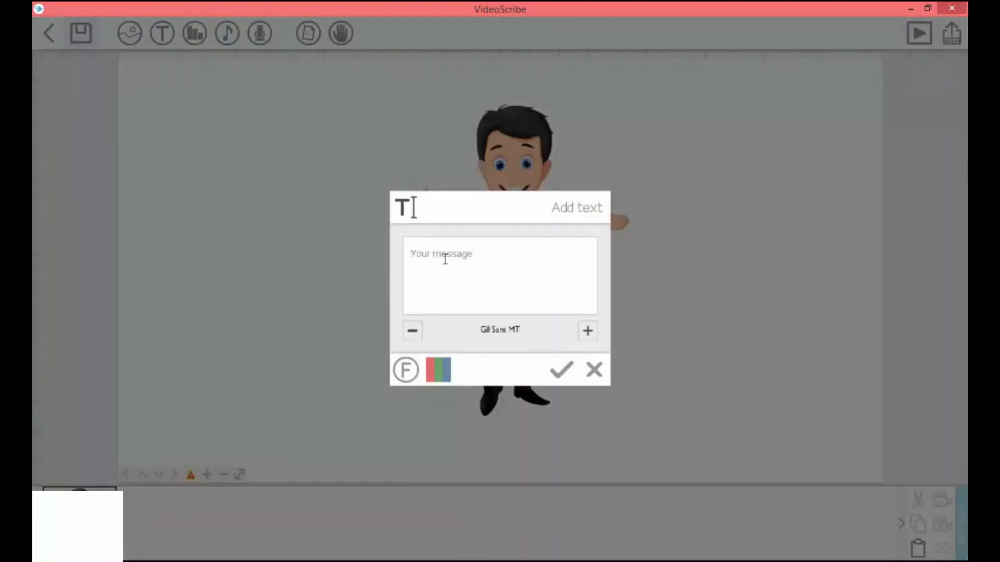
click(445, 259)
text(HALLO KEMBALI BERSAMA DUTA INF)
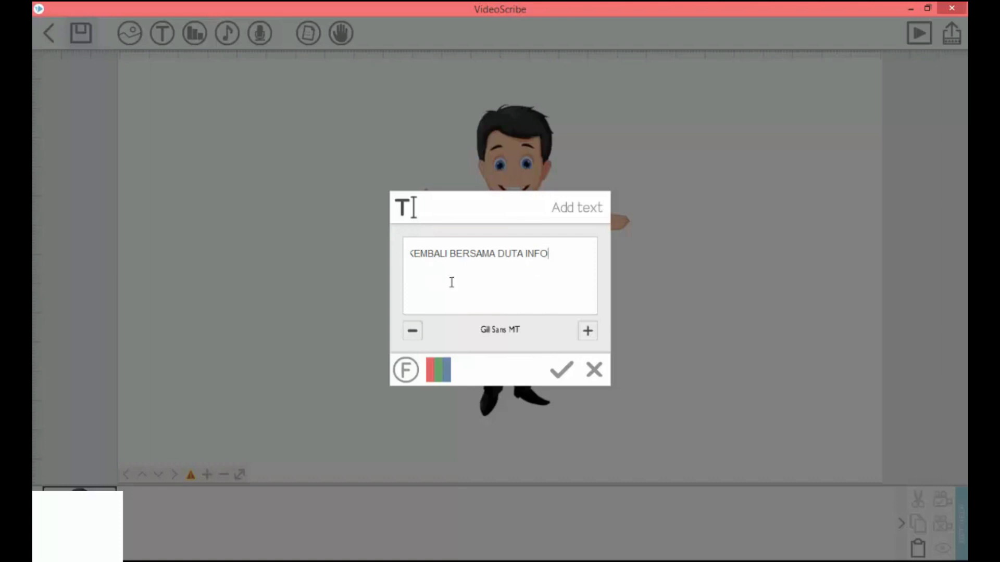
double_click(536, 253)
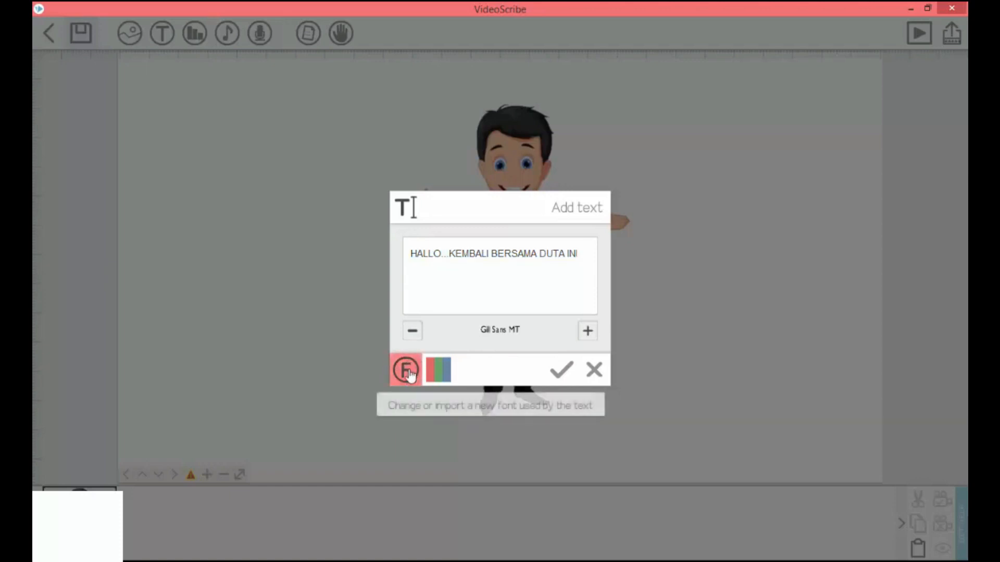
click(413, 371)
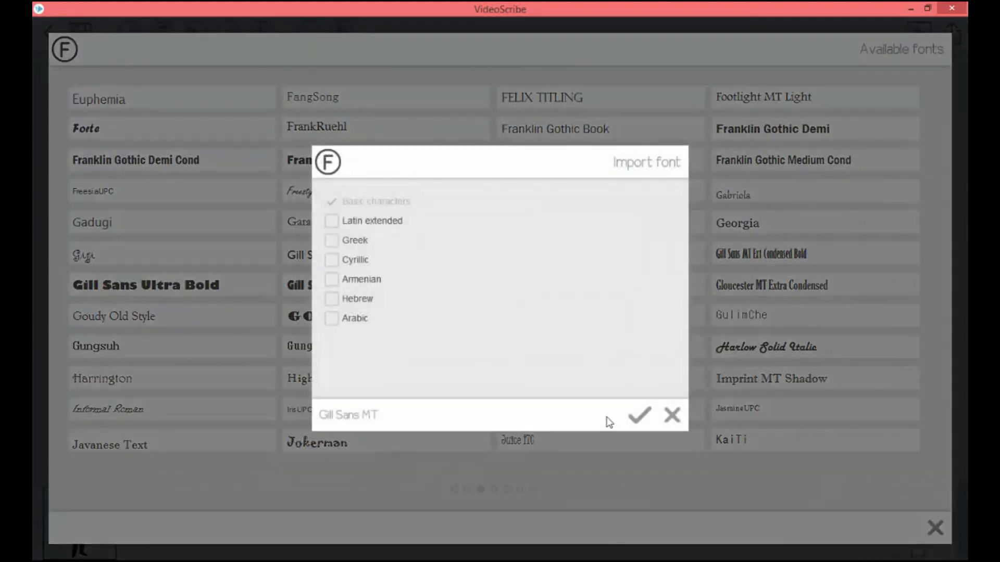
click(638, 417)
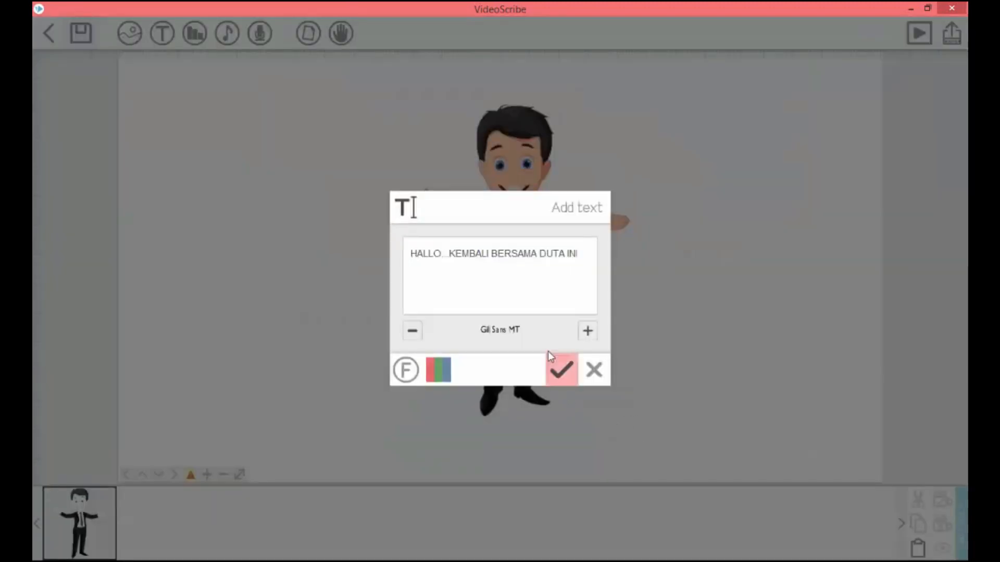
- Try a blue colour for the greeting text and set it back to black
click(443, 373)
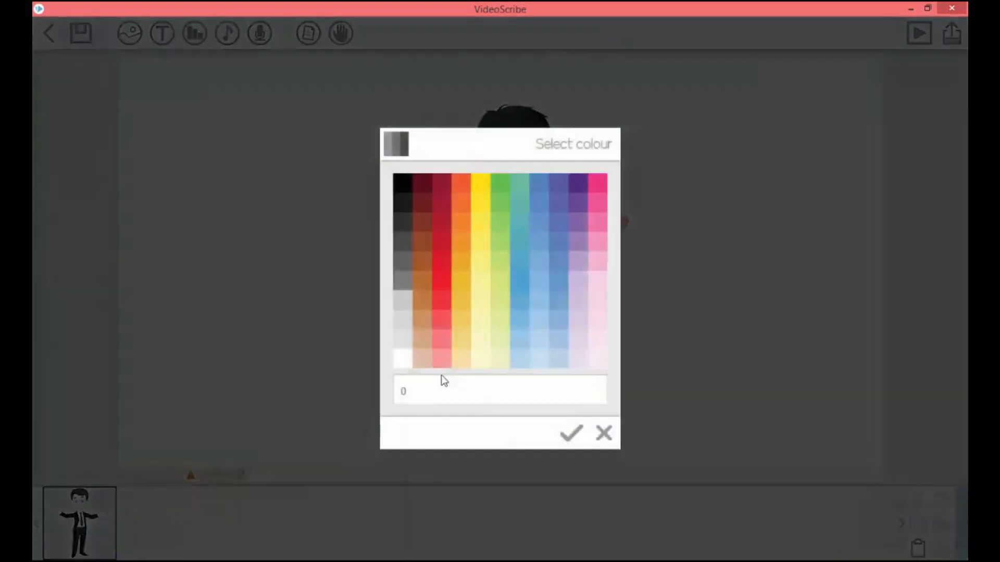
click(557, 267)
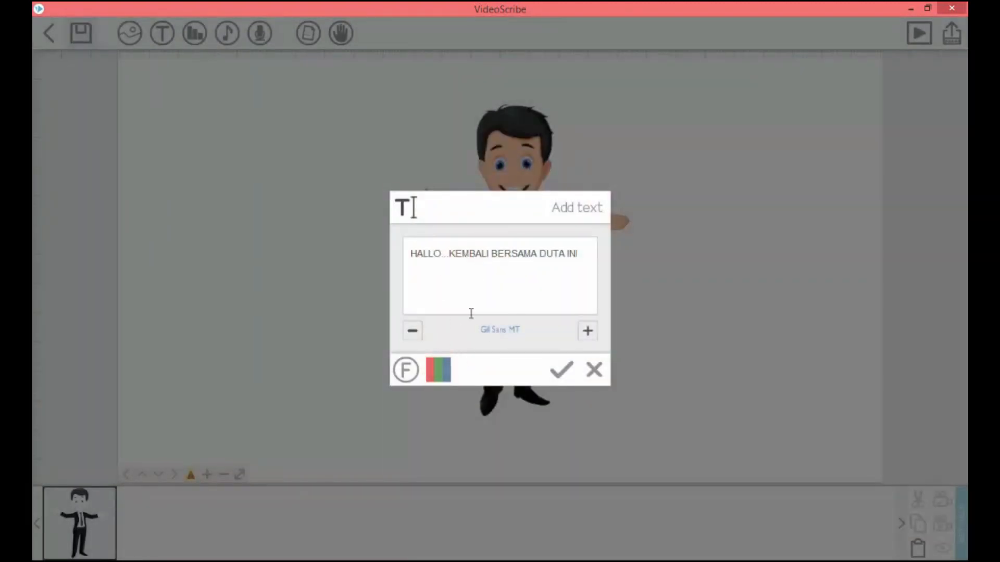
click(438, 369)
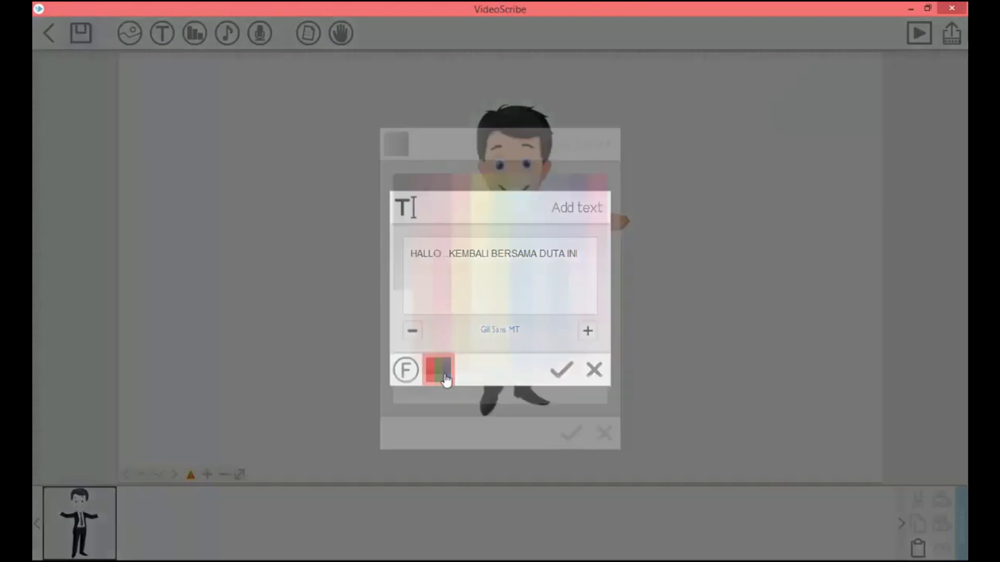
click(404, 187)
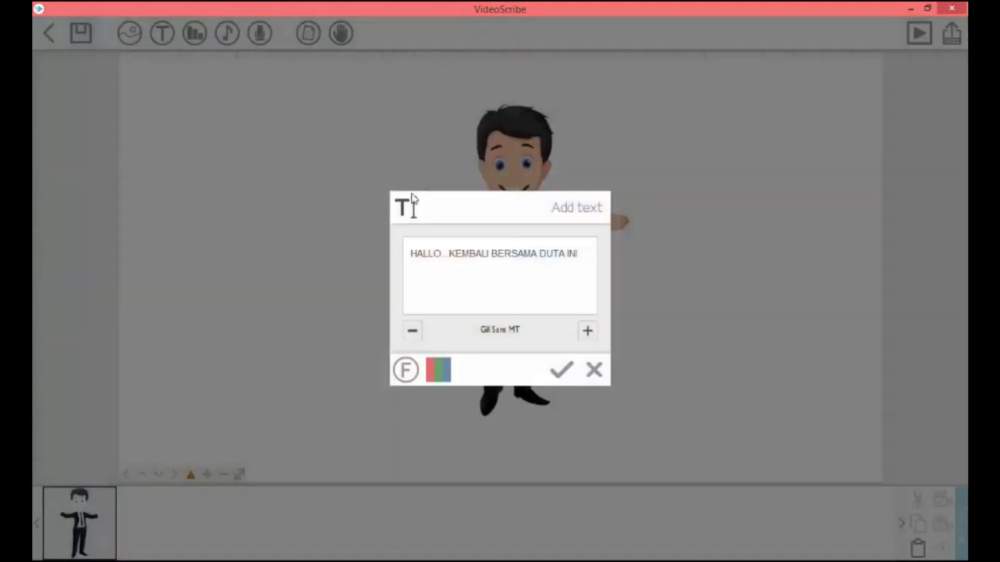
- Add the greeting text to the canvas, place it just below the businessman's feet and preview its drawing animation
click(553, 372)
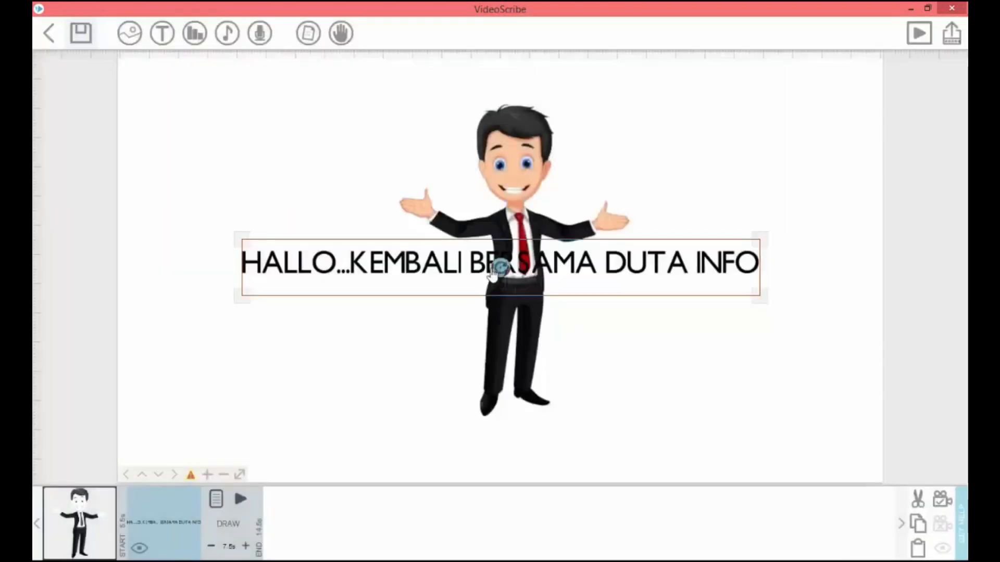
drag(477, 274, 481, 440)
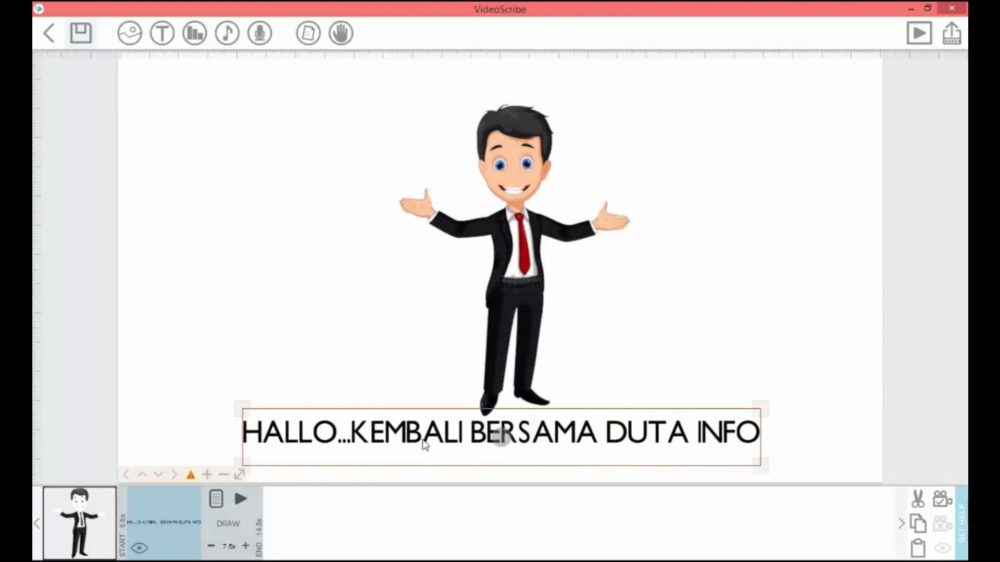
click(240, 499)
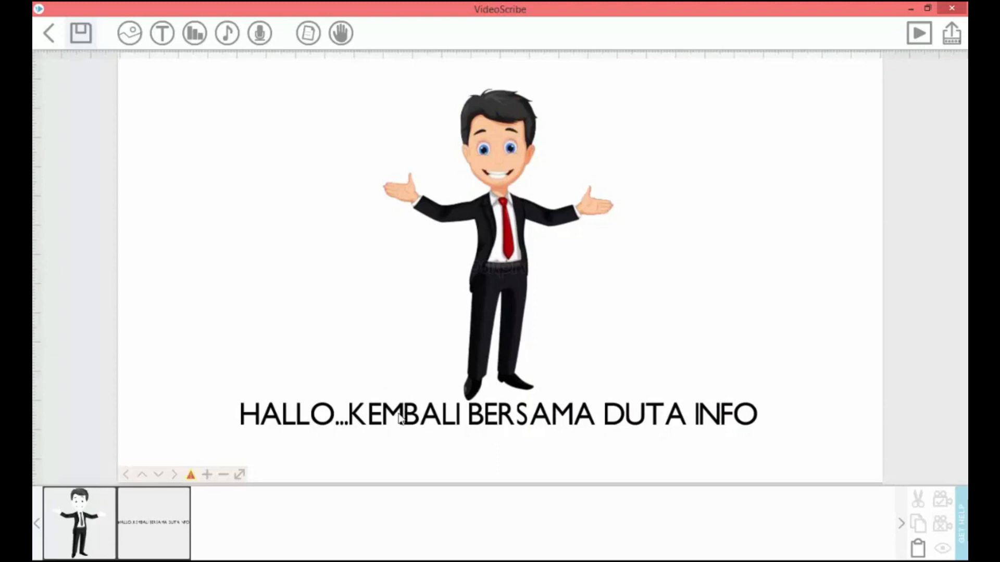
- Add a rectangular speech bubble from the image library beside the businessman, rotated so its tail points towards him
click(131, 38)
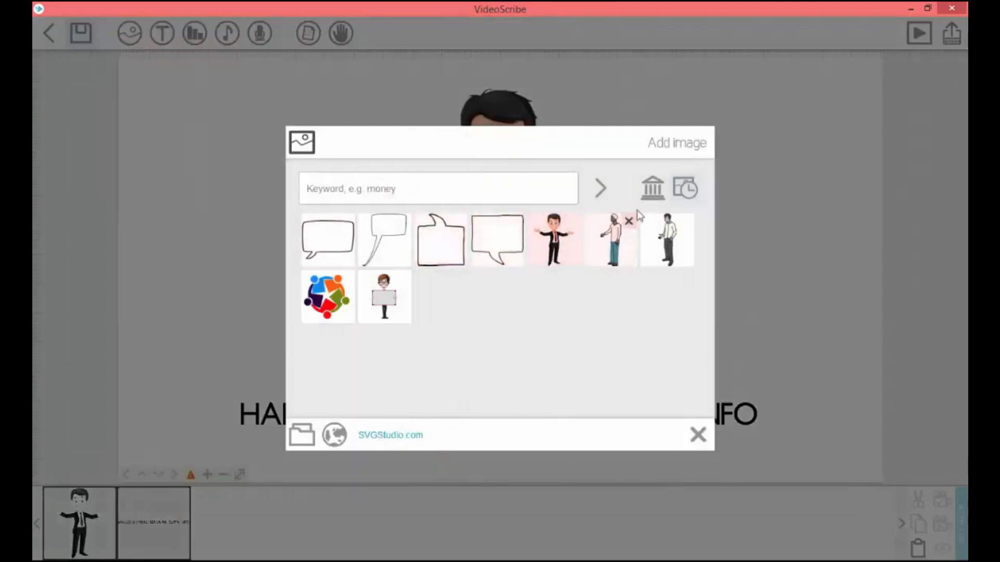
click(654, 195)
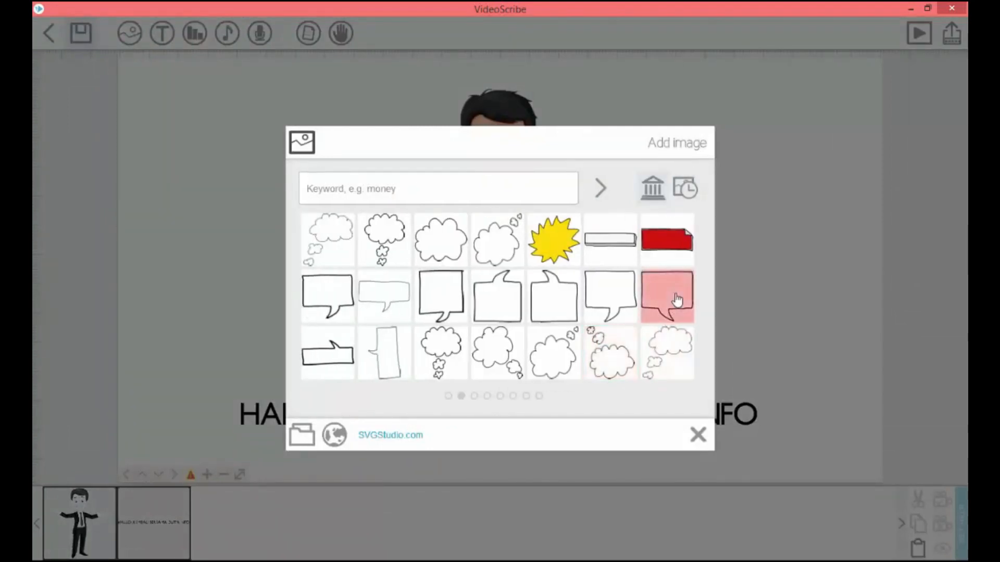
click(677, 301)
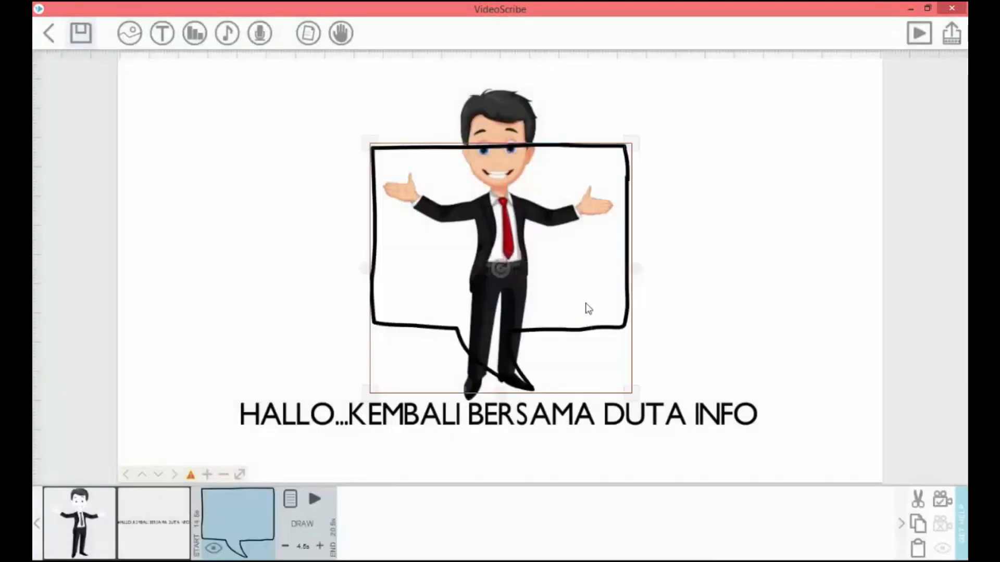
drag(589, 295, 419, 245)
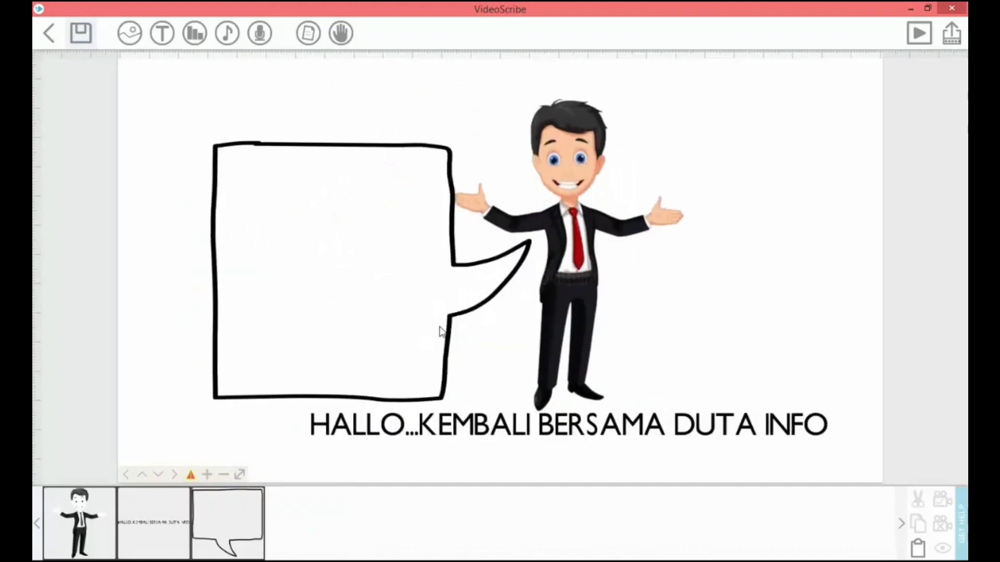
click(440, 331)
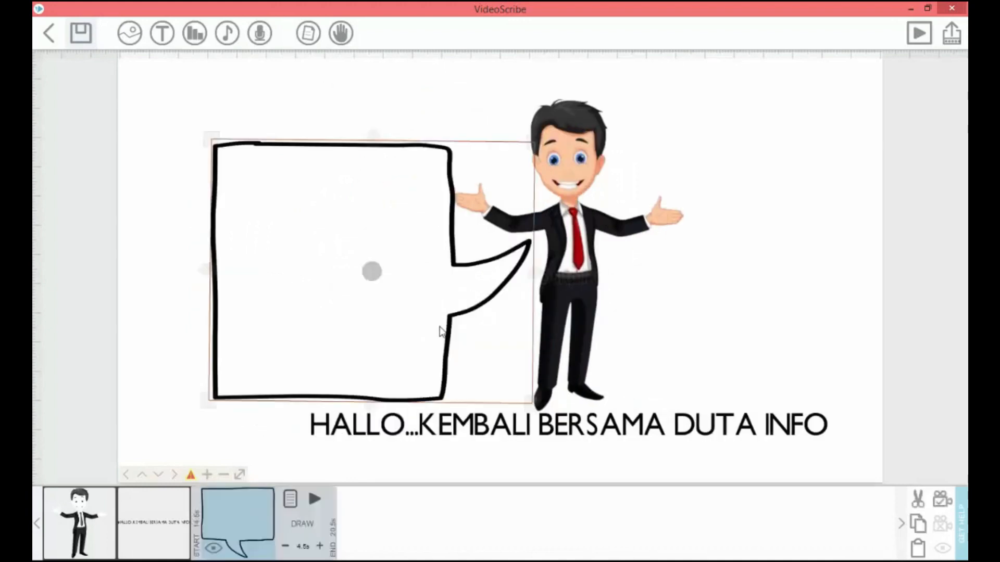
- Move the greeting text over the speech bubble and scale it down from its original size
click(585, 429)
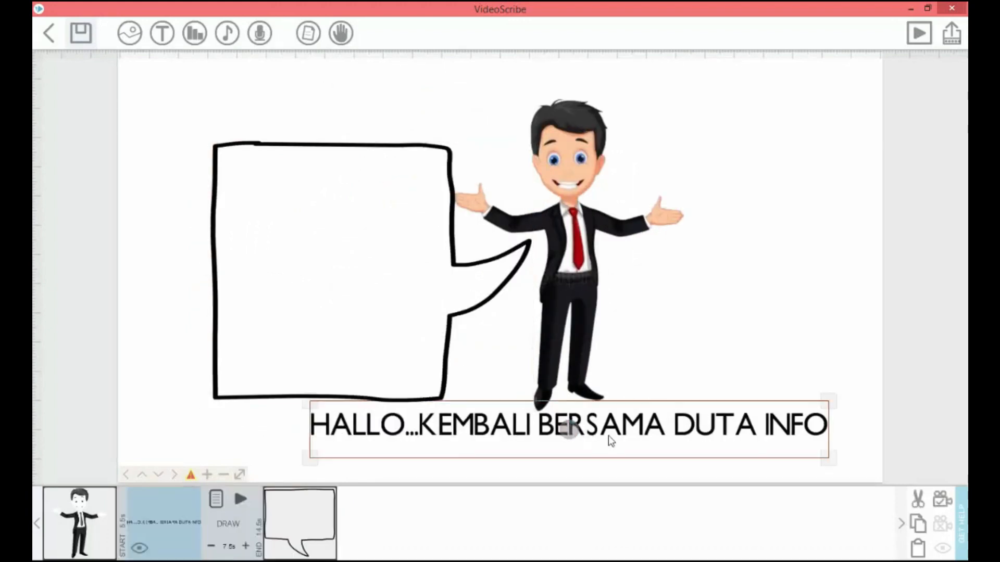
drag(584, 428, 527, 301)
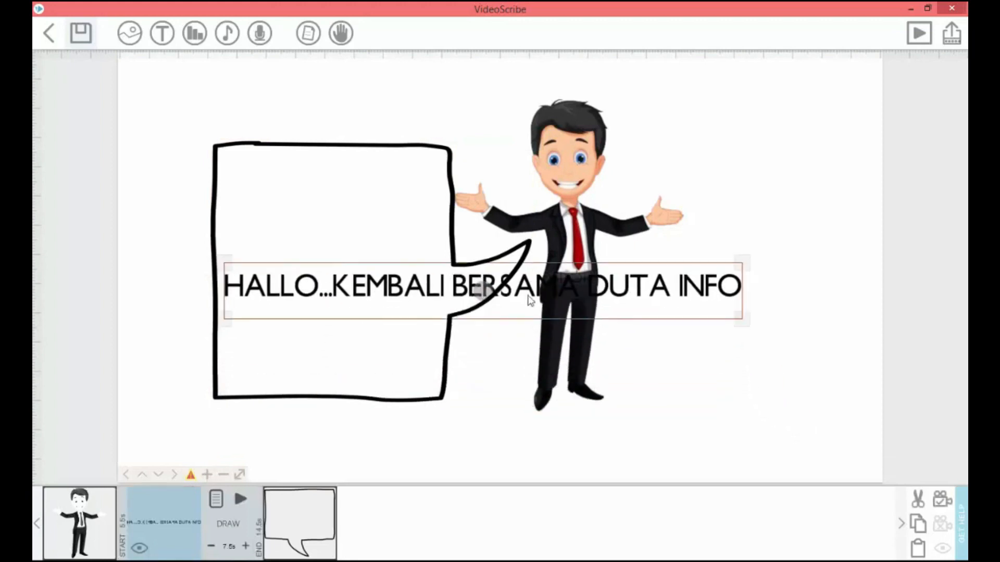
drag(741, 318, 370, 250)
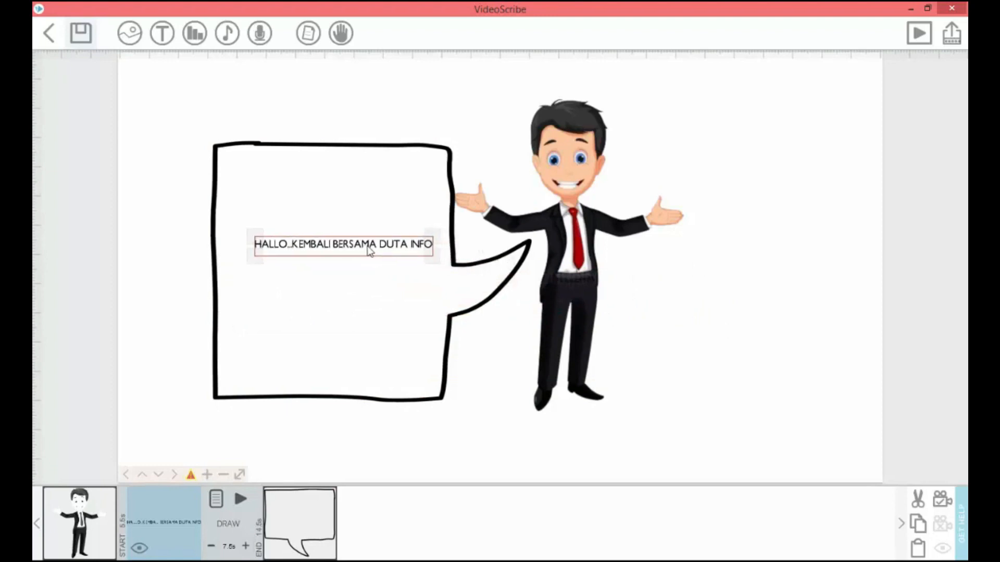
drag(431, 264, 434, 269)
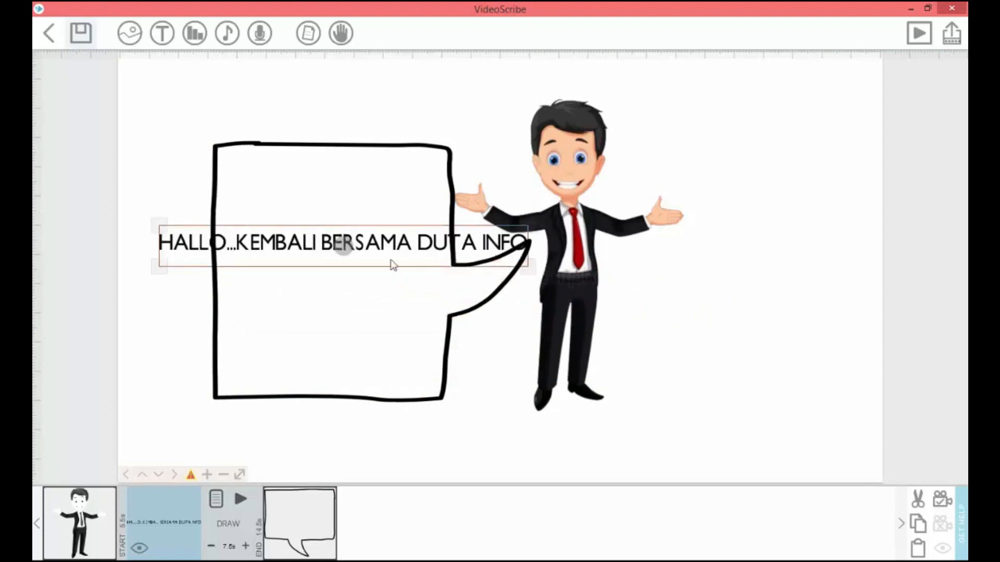
- Break the greeting text into the lines "HALLO...", "KEMBALI BERSAMA" and "DUTA INFO", centre-align it and apply the text properties
double_click(311, 250)
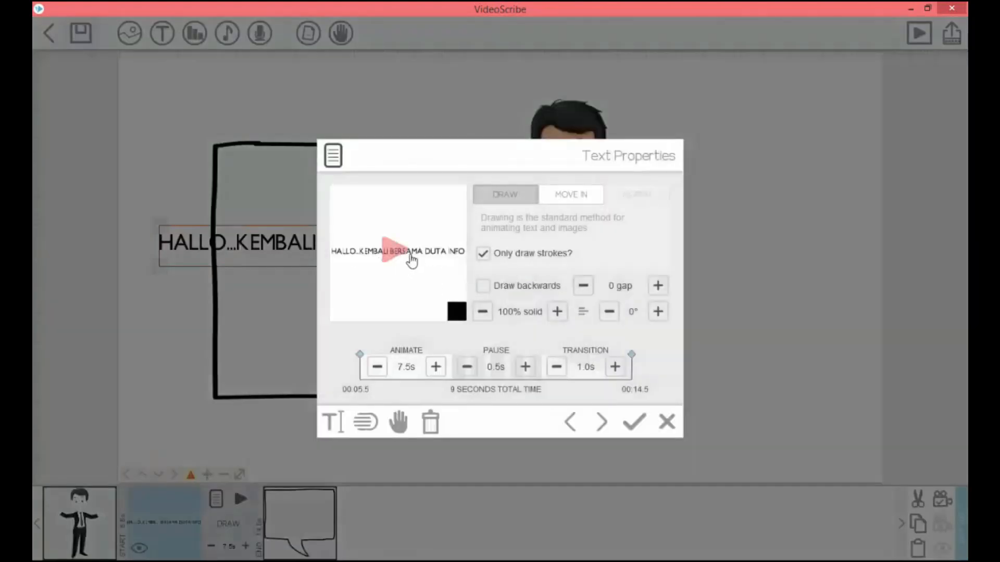
click(329, 423)
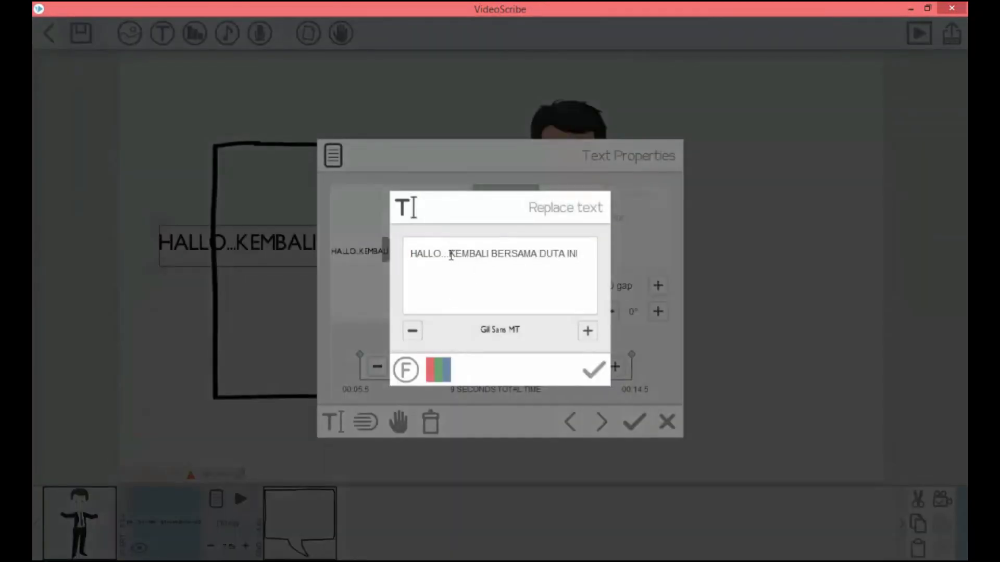
click(451, 265)
key(Return)
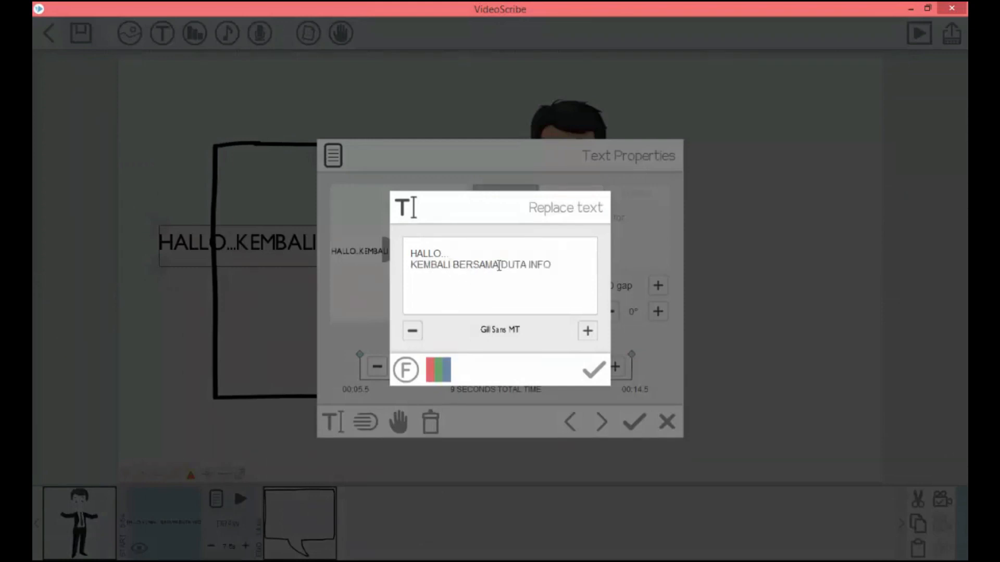
key(Return)
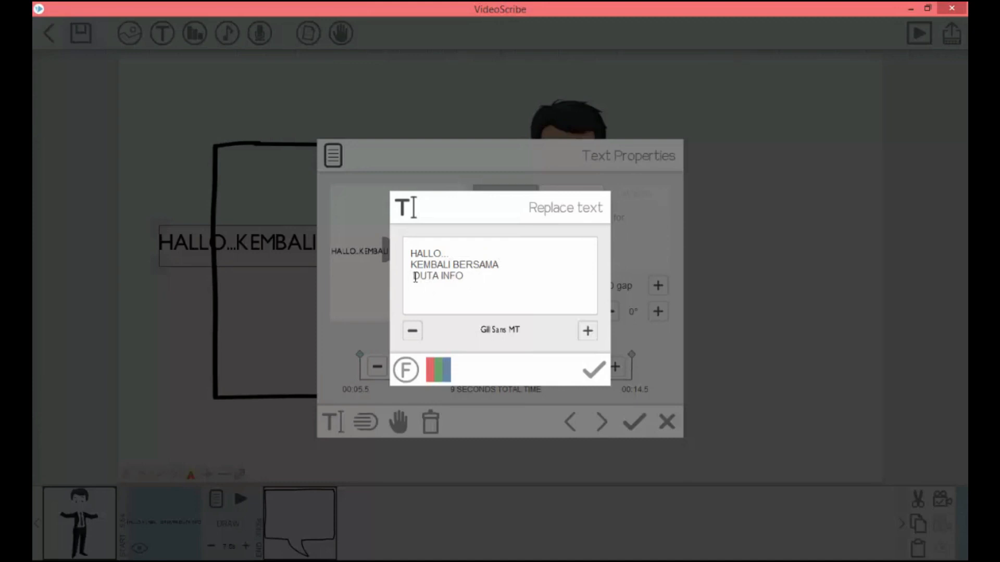
key(BackSpace)
click(593, 370)
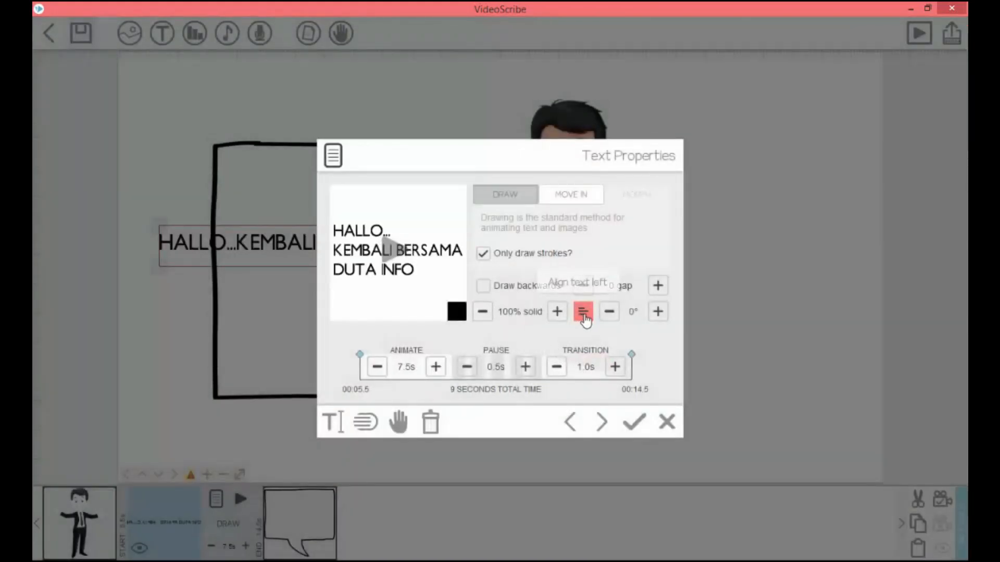
click(584, 312)
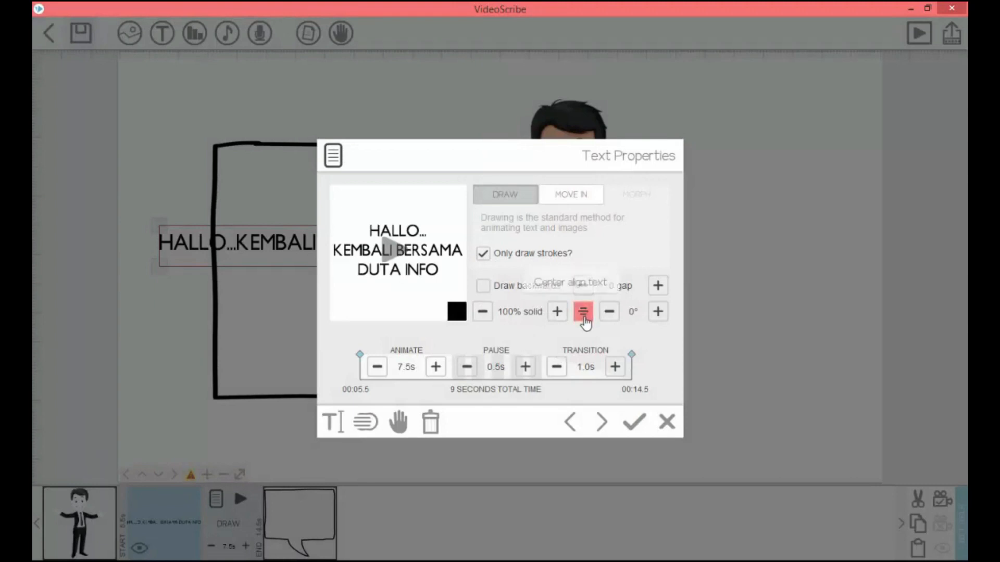
click(628, 429)
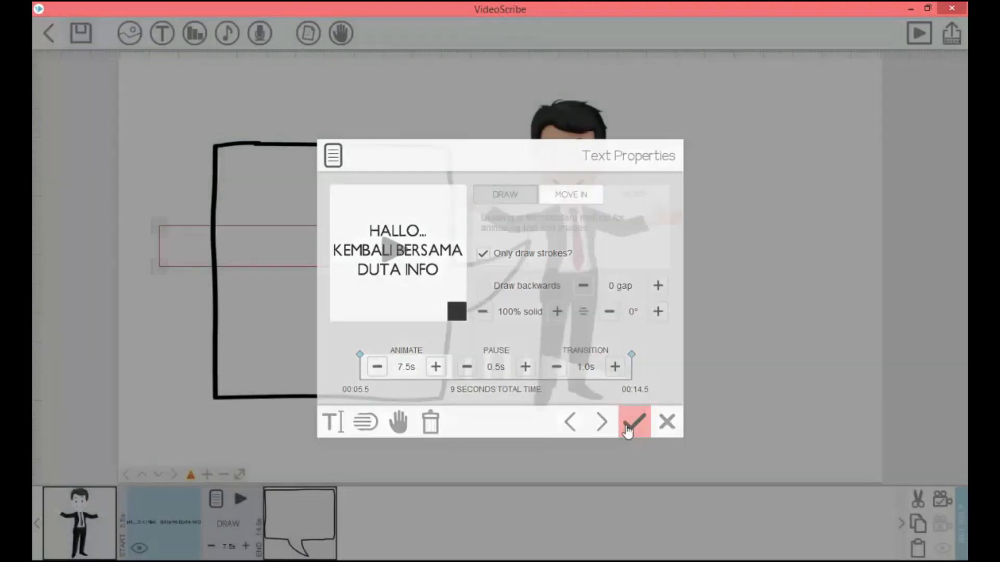
- Enlarge the greeting text to nearly the speech bubble's width, move it down inside, and reduce the bubble's height around it
drag(431, 291, 464, 353)
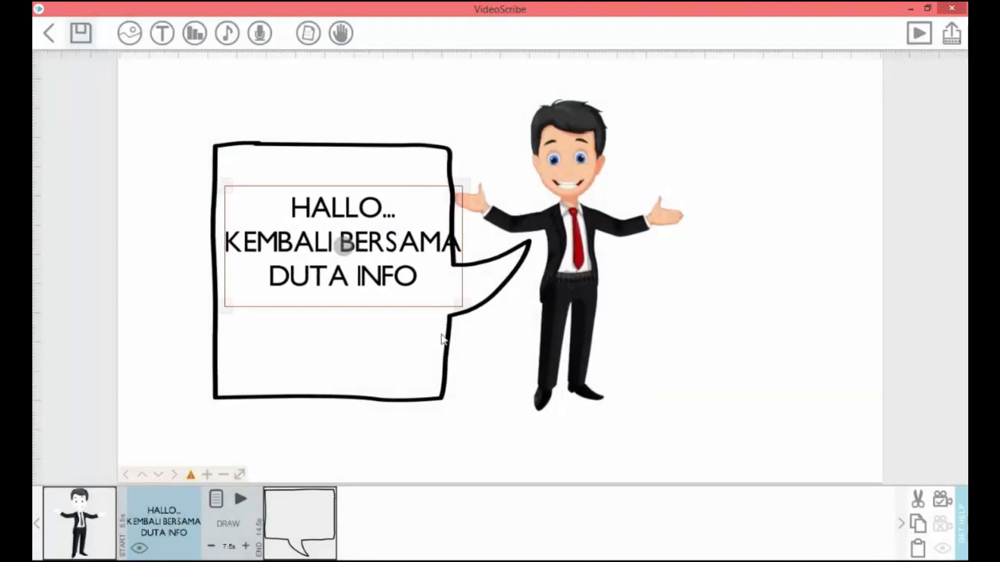
drag(368, 280, 369, 316)
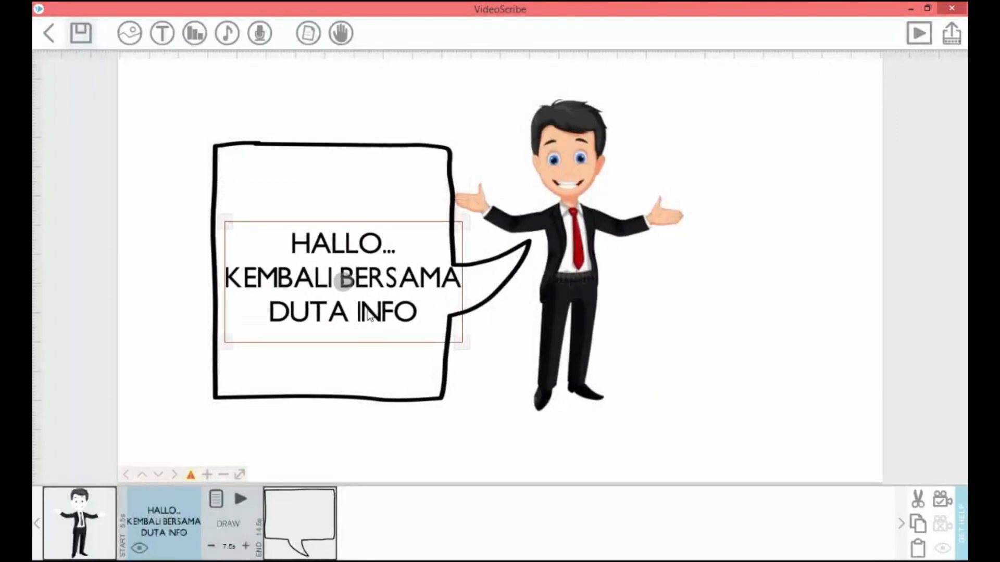
click(339, 368)
click(336, 400)
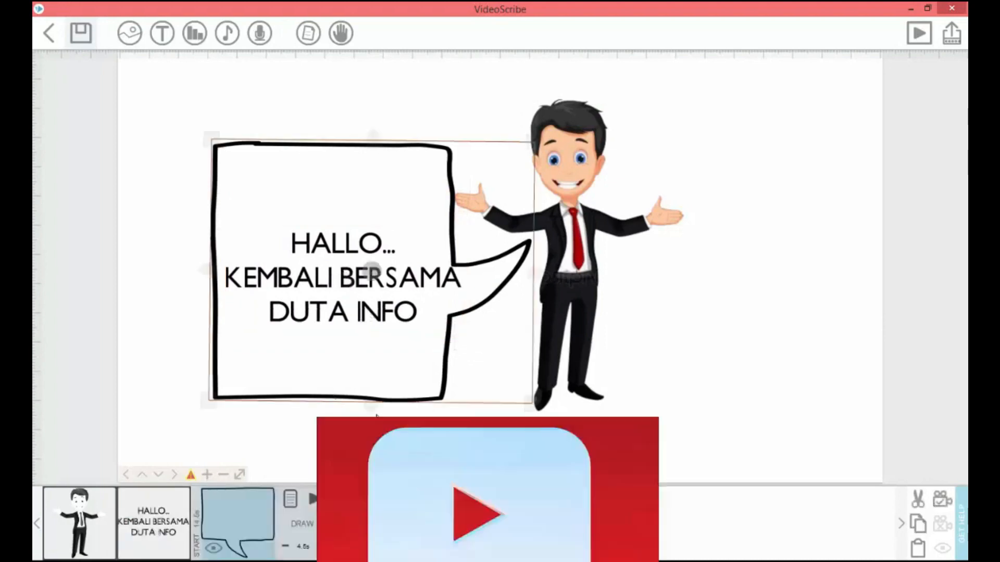
drag(371, 409, 375, 363)
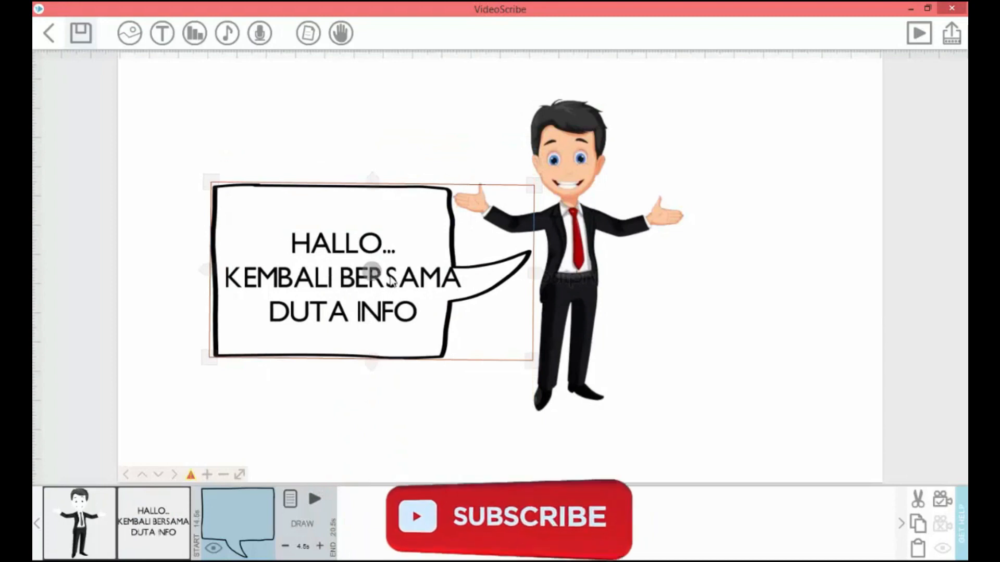
drag(391, 277, 395, 268)
click(365, 382)
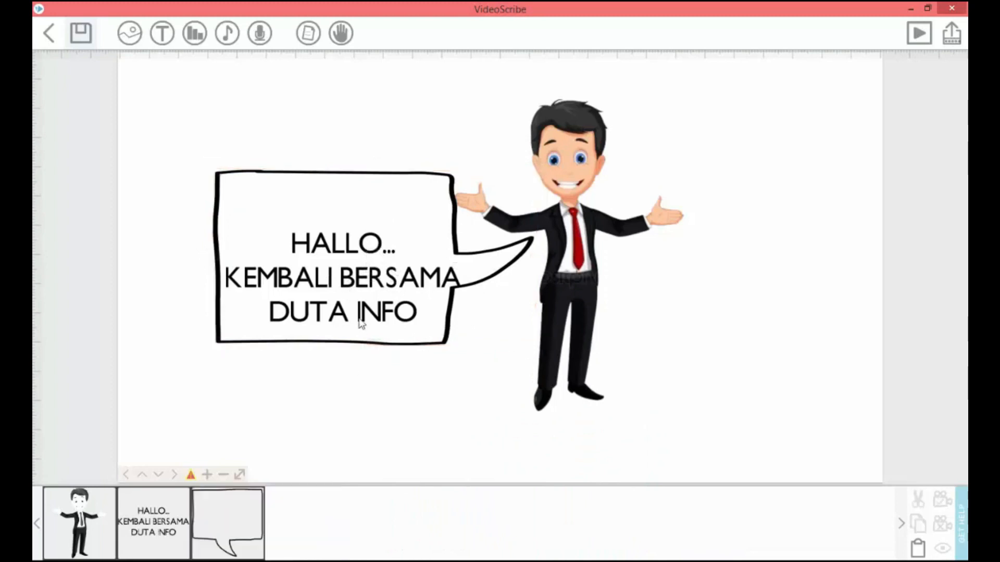
- Nudge the speech bubble slightly down and the greeting text slightly up so the text sits centred inside the bubble
click(362, 313)
drag(364, 310, 364, 315)
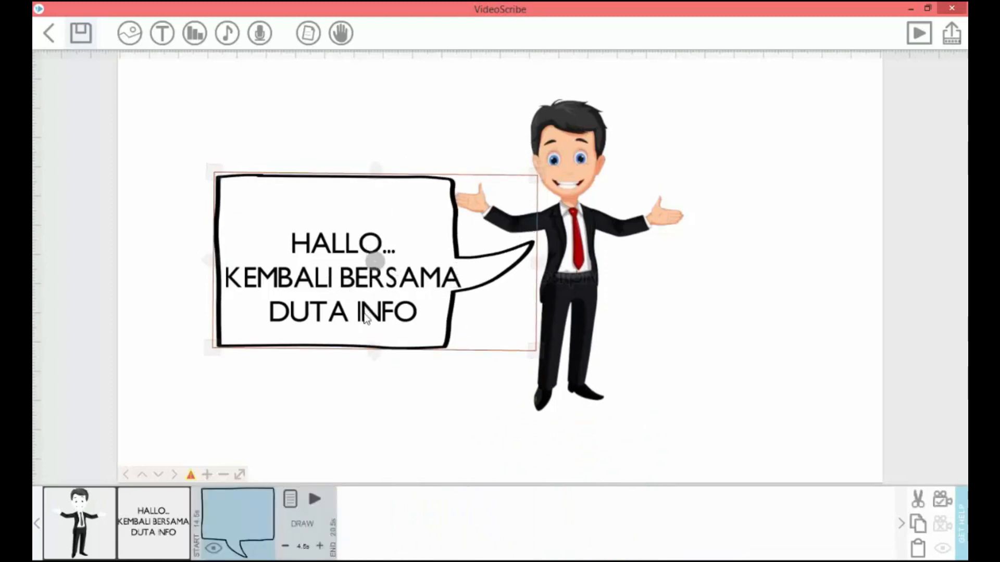
click(166, 513)
drag(374, 282, 372, 270)
click(788, 365)
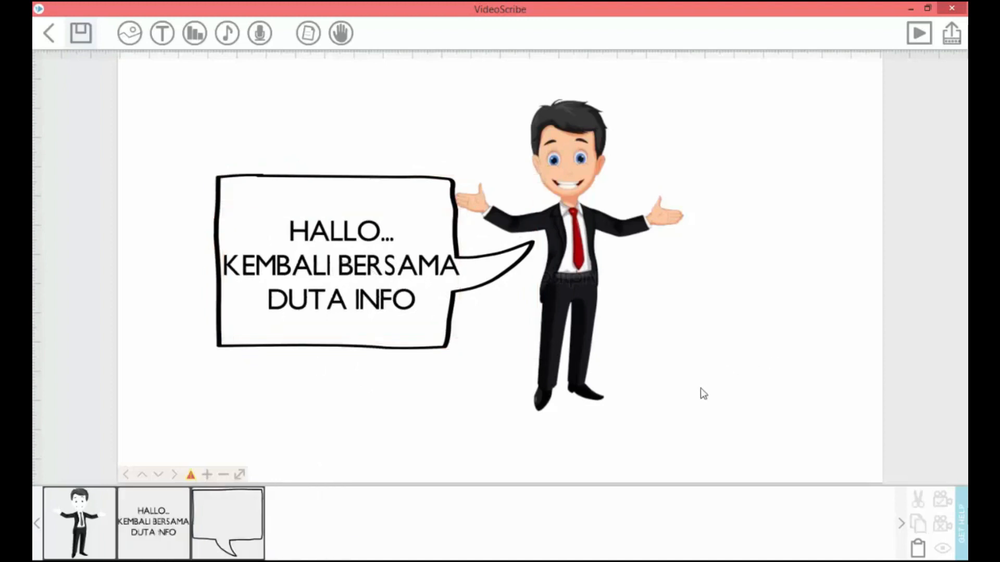
- Move the speech bubble ahead of the greeting text in the timeline and preview the scribe
click(111, 507)
click(159, 485)
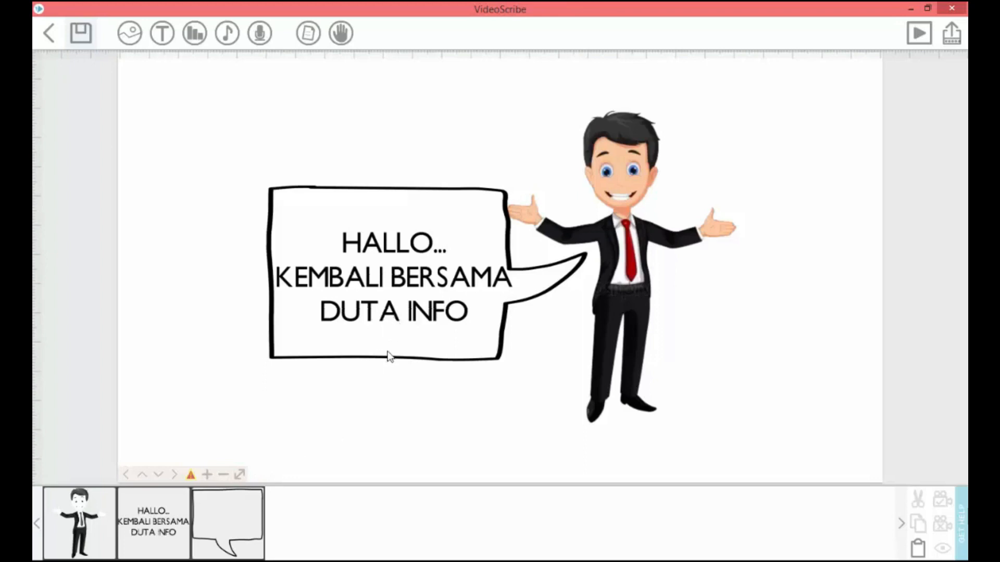
click(232, 522)
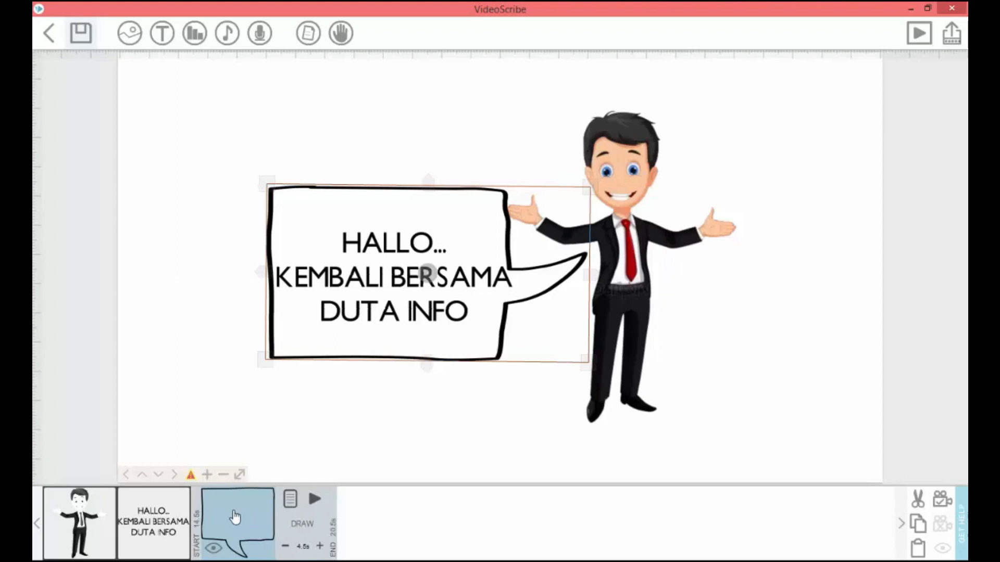
drag(235, 515, 158, 516)
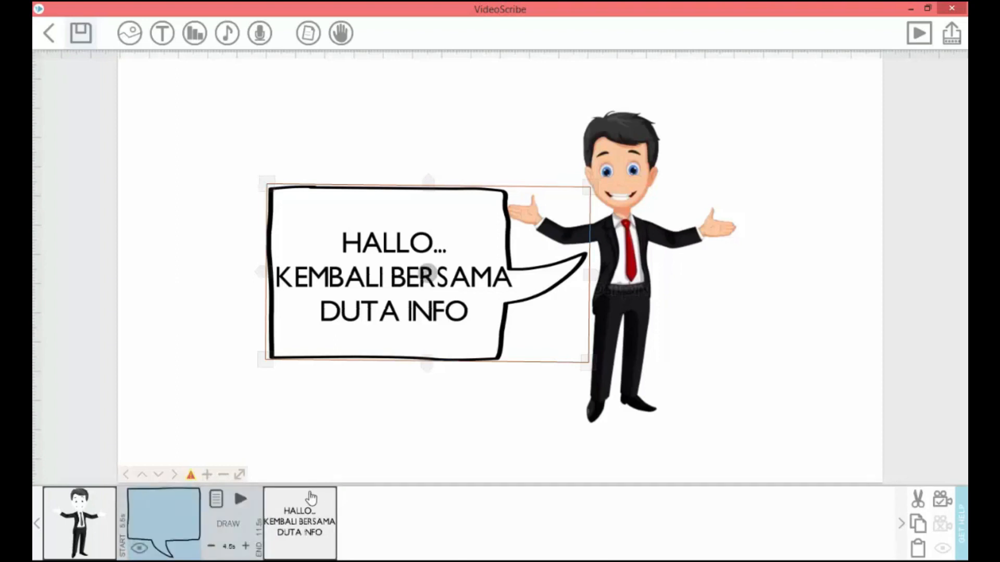
click(322, 449)
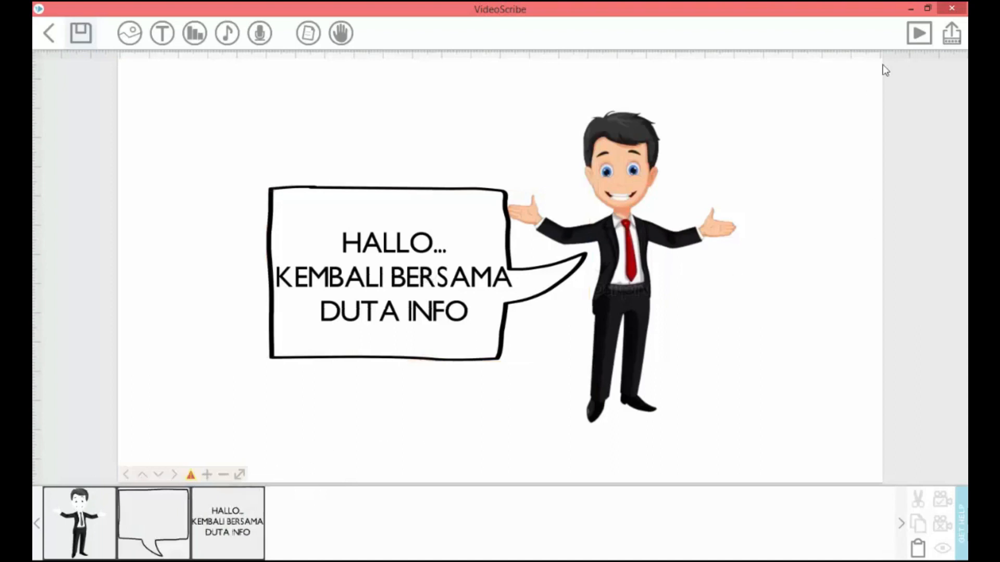
click(918, 34)
- Move the speech bubble ahead of the businessman to the first timeline position and preview the scribe again
click(159, 518)
drag(160, 518, 98, 524)
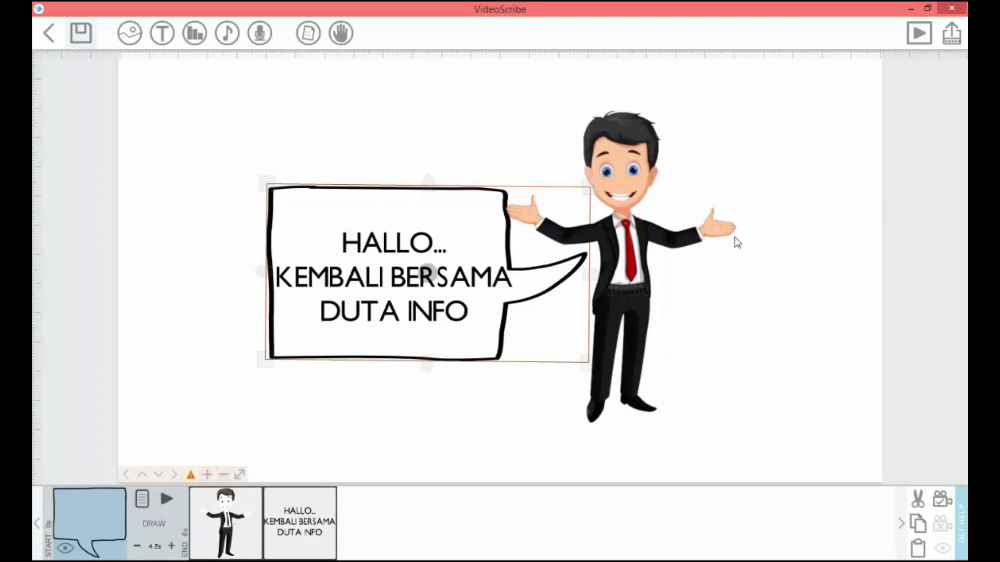
click(921, 34)
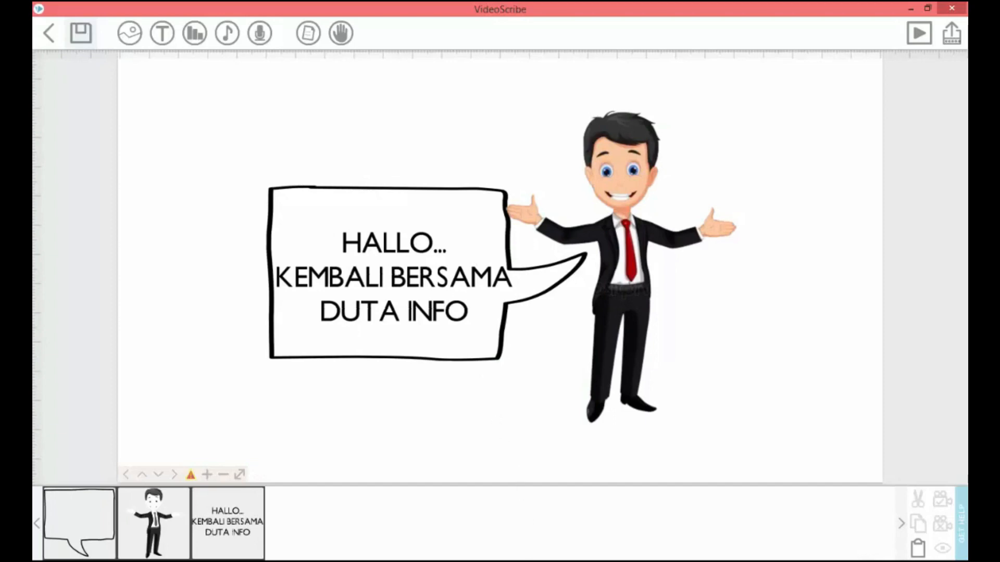
- Check the opening slide's duration in the Word storyboard, return to VideoScribe and shorten the speech bubble's drawing time
click(531, 560)
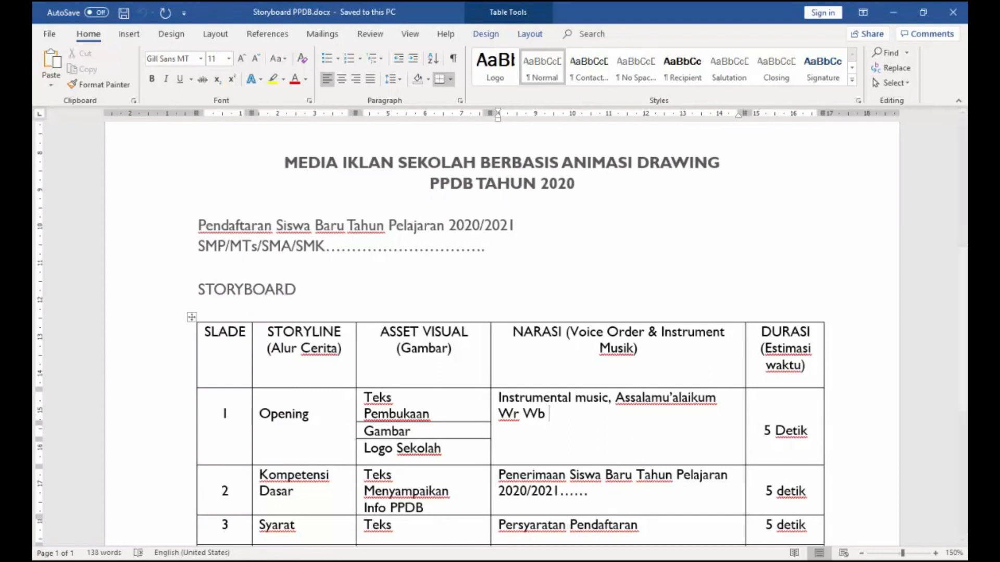
click(562, 560)
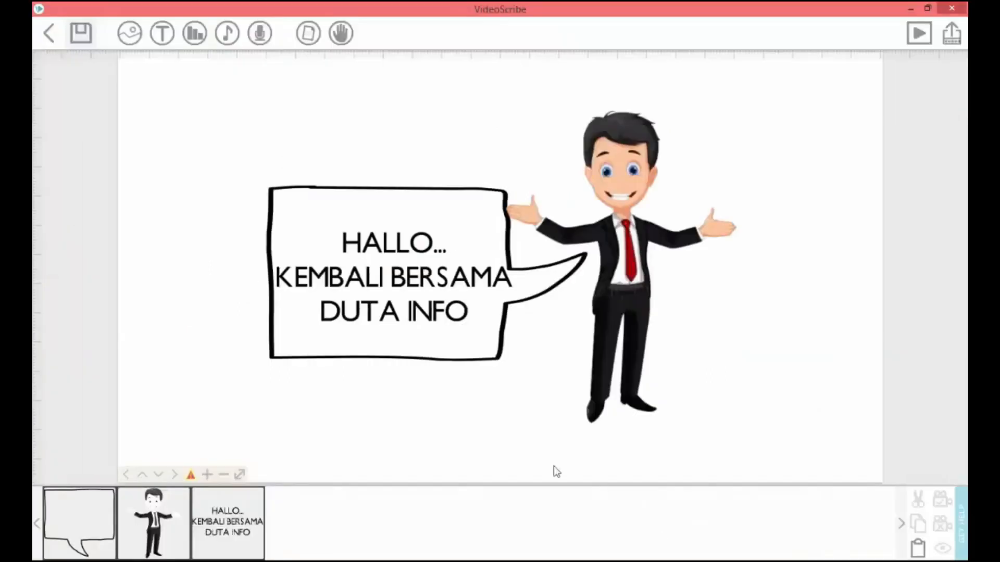
click(105, 511)
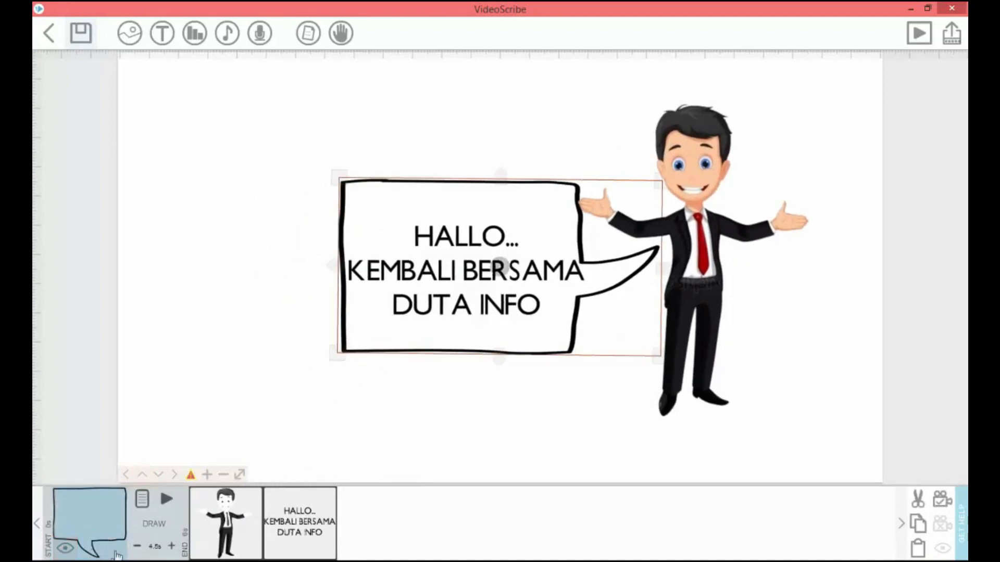
click(137, 547)
- Set the businessman's drawing time to 2.0 s
click(210, 548)
click(211, 547)
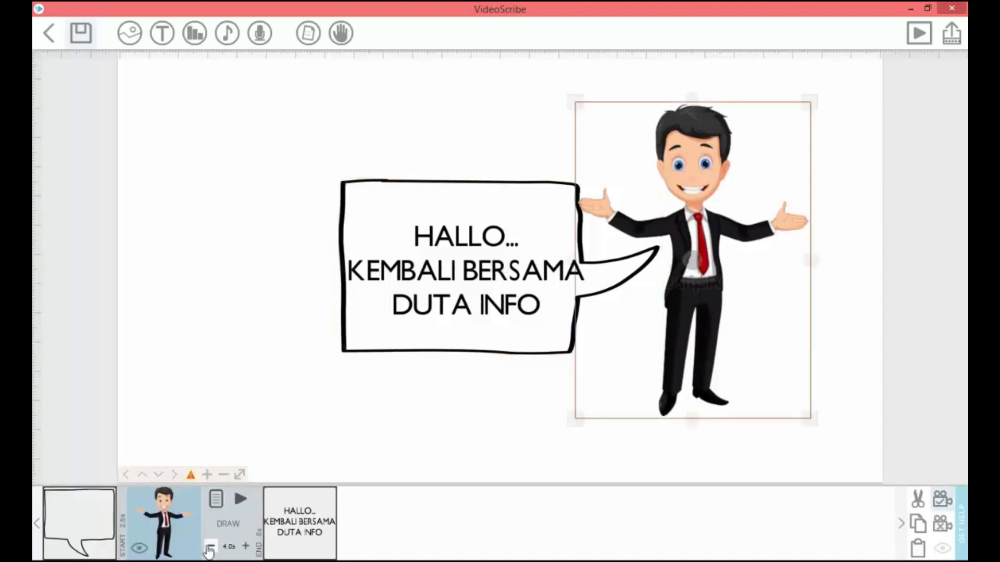
click(210, 548)
click(246, 548)
click(245, 546)
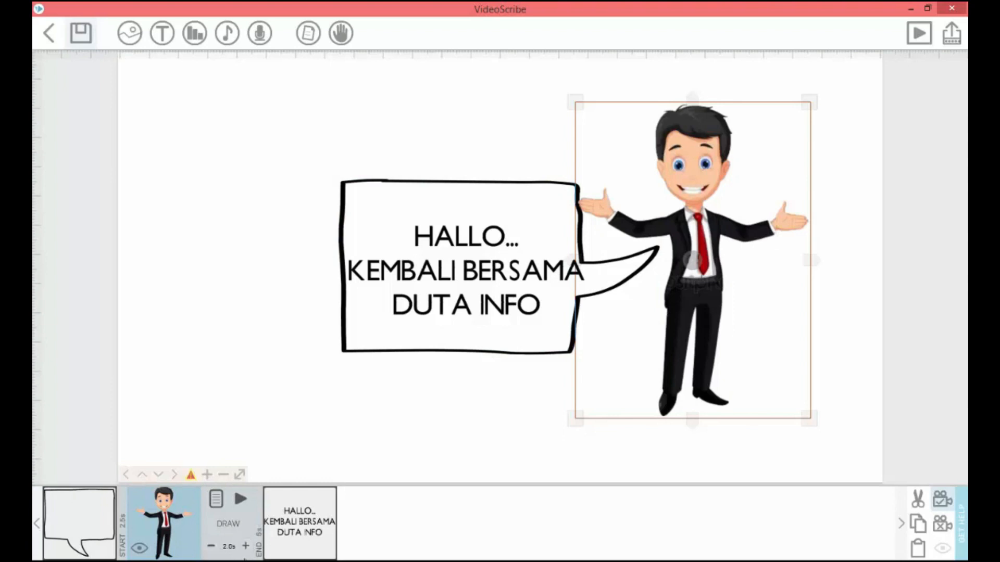
- Set the greeting text's drawing time to 2.5 s and preview the whole scribe
click(291, 555)
click(285, 548)
click(285, 548)
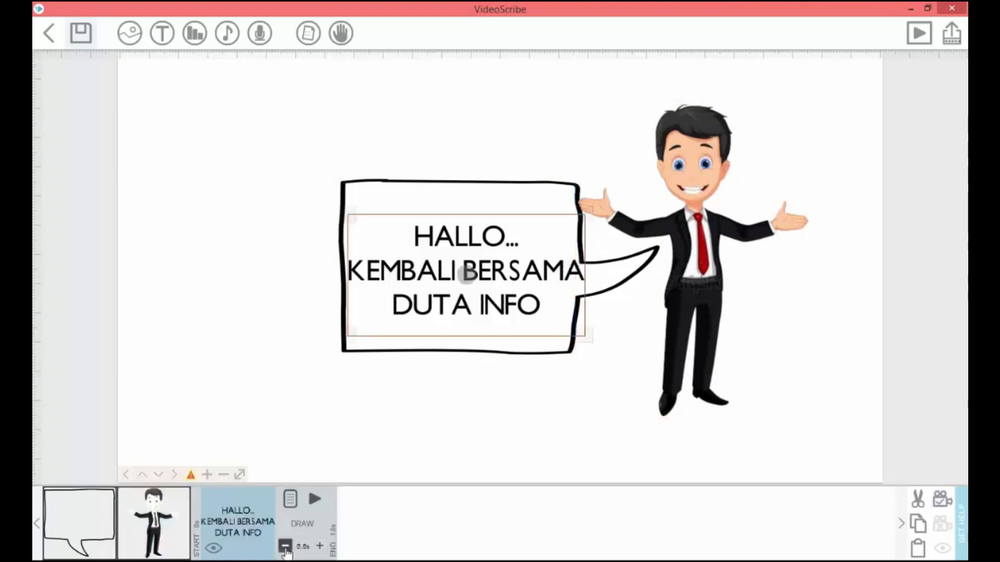
click(286, 550)
click(287, 550)
click(286, 550)
click(287, 550)
click(919, 33)
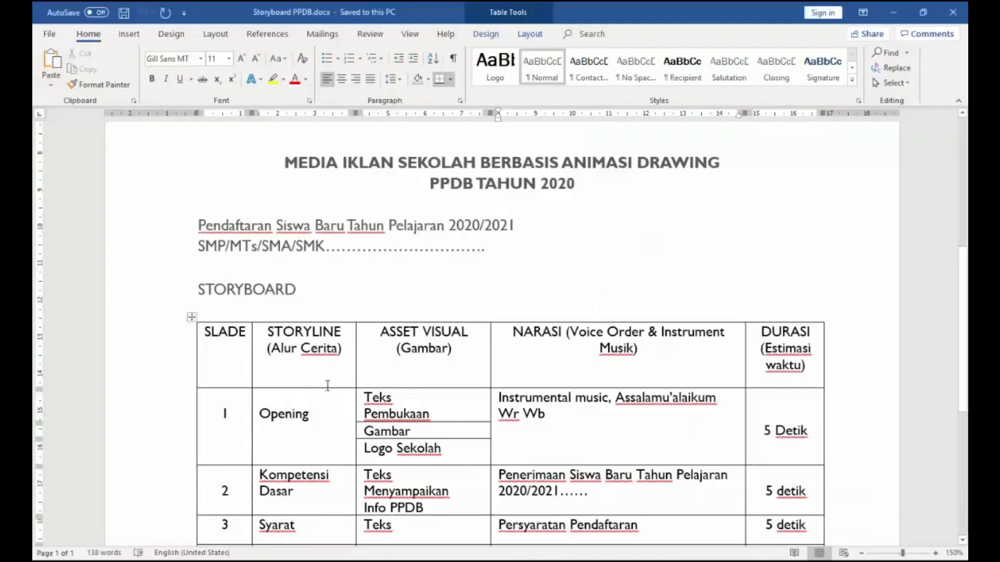
- Review the storyboard in Word, examining the opening row and slide 2's narration and text asset
mouse_move(238, 405)
mouse_down()
mouse_move(654, 451)
mouse_move(760, 442)
mouse_up()
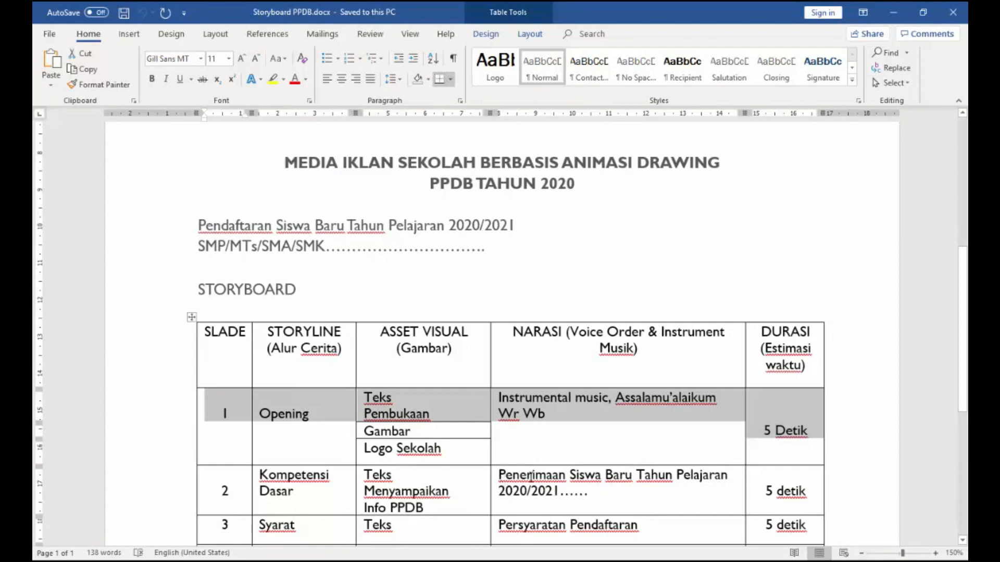
drag(531, 476, 609, 499)
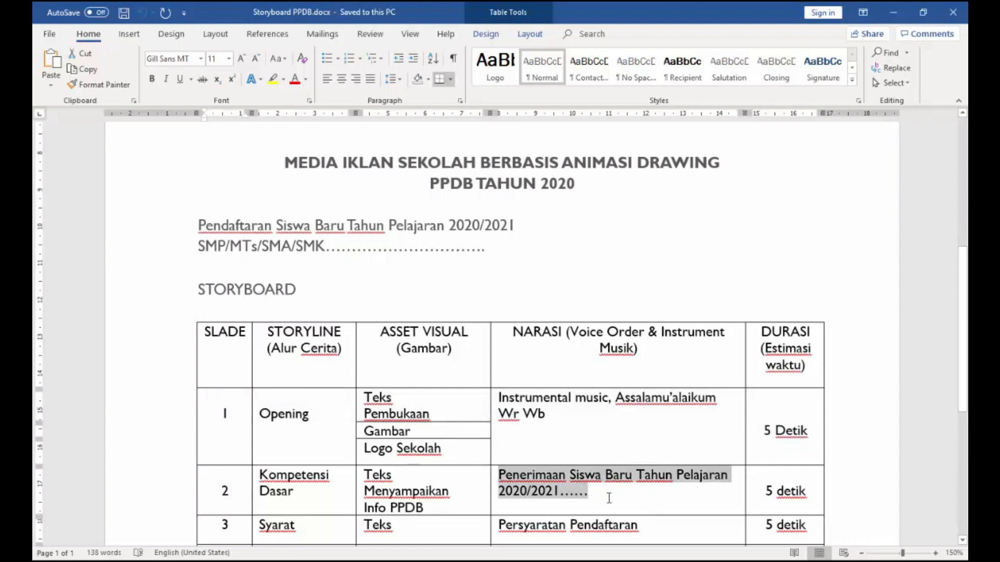
click(404, 477)
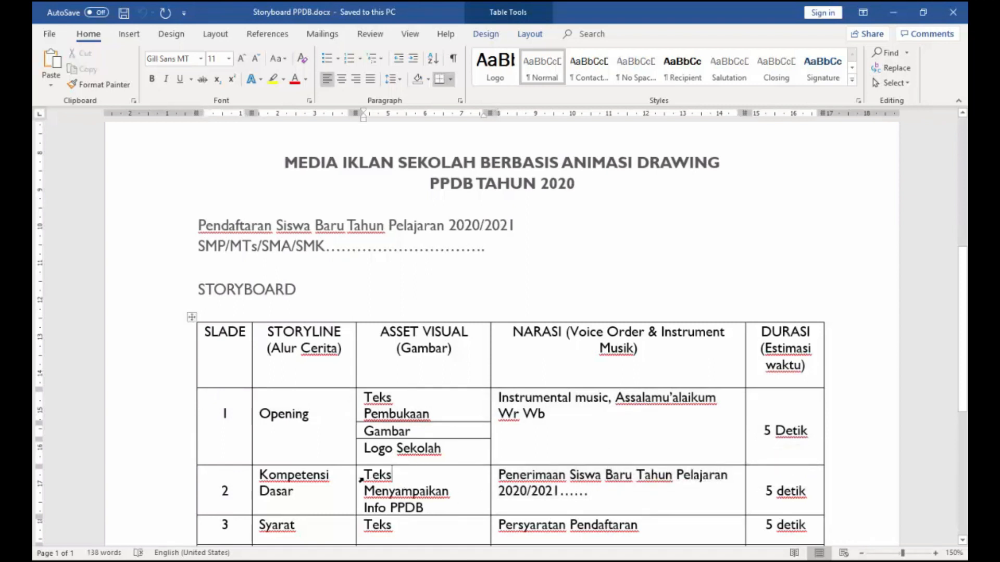
drag(364, 474, 446, 506)
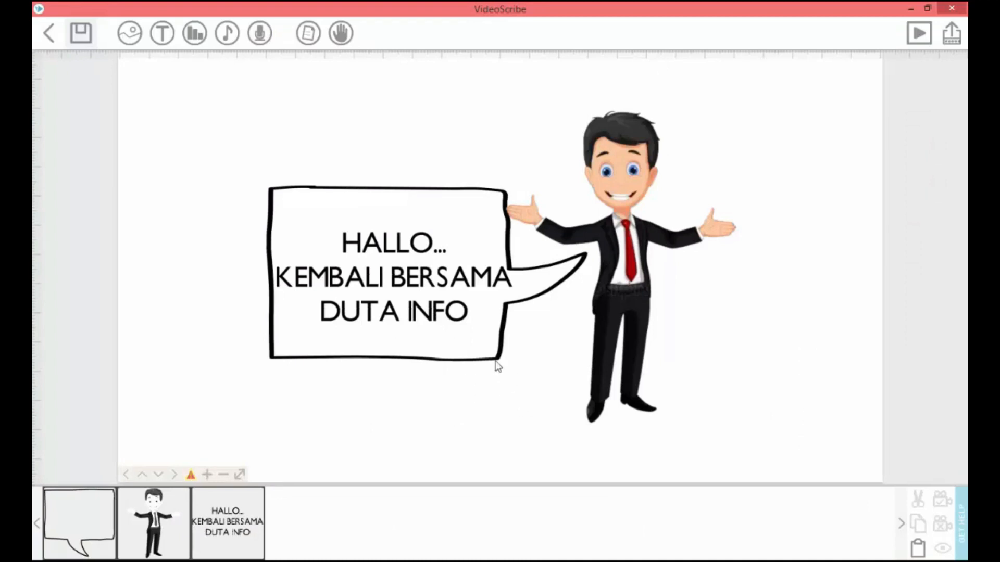
- Return to VideoScribe and nudge the businessman slightly closer to the speech bubble
click(611, 315)
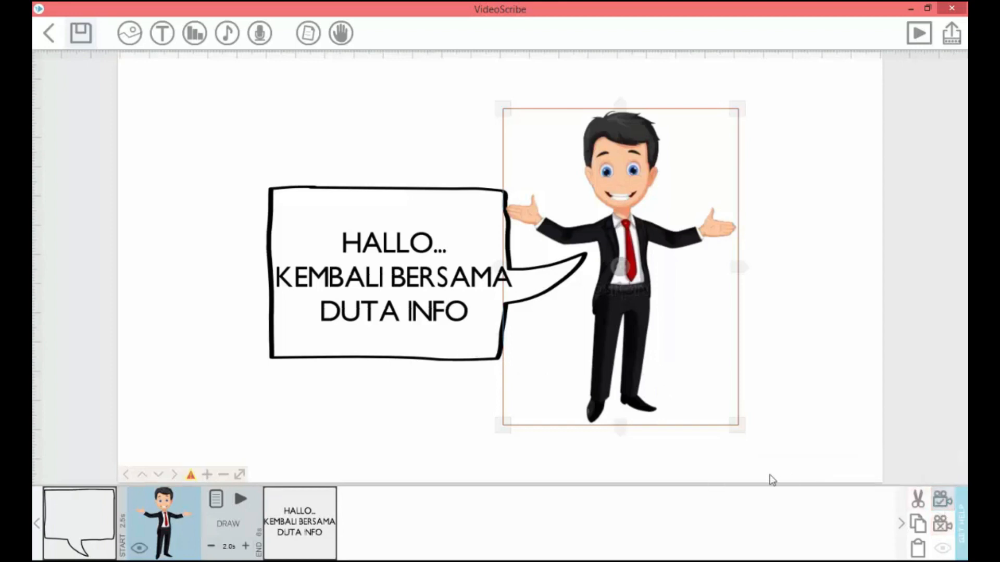
click(489, 309)
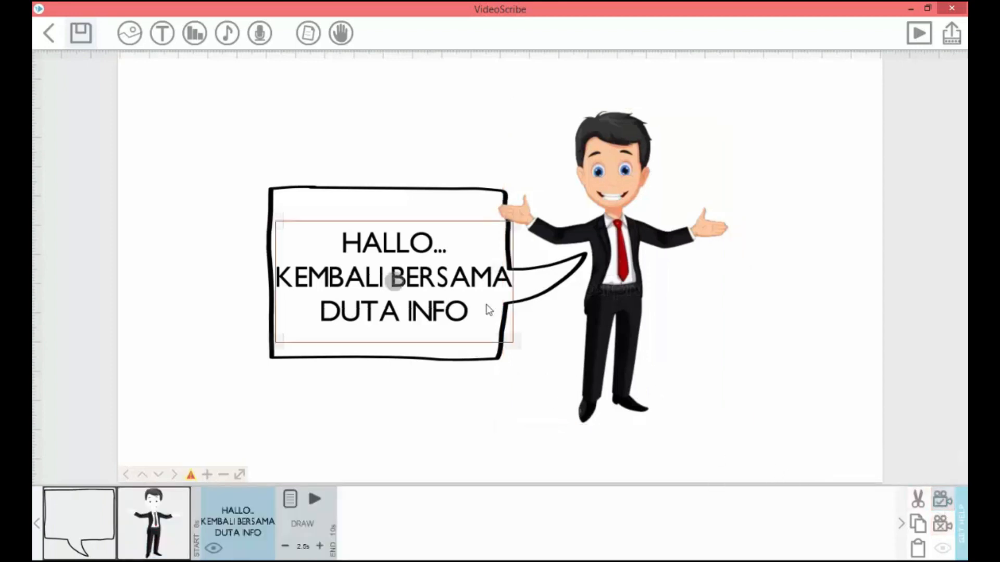
click(475, 417)
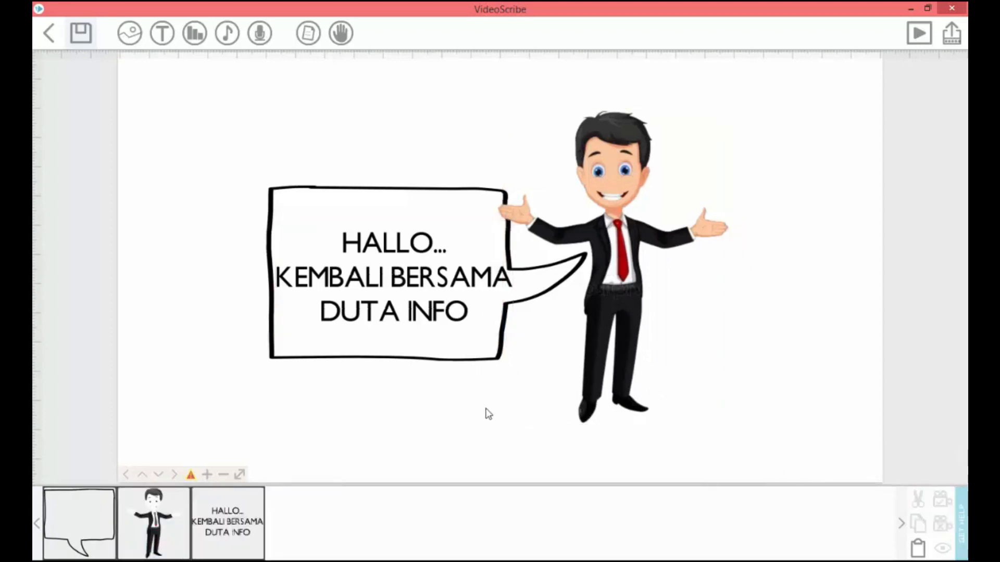
- Add the blank signboard on a wooden post with grass from the image library to an empty canvas area beside the first scene
drag(465, 409, 293, 361)
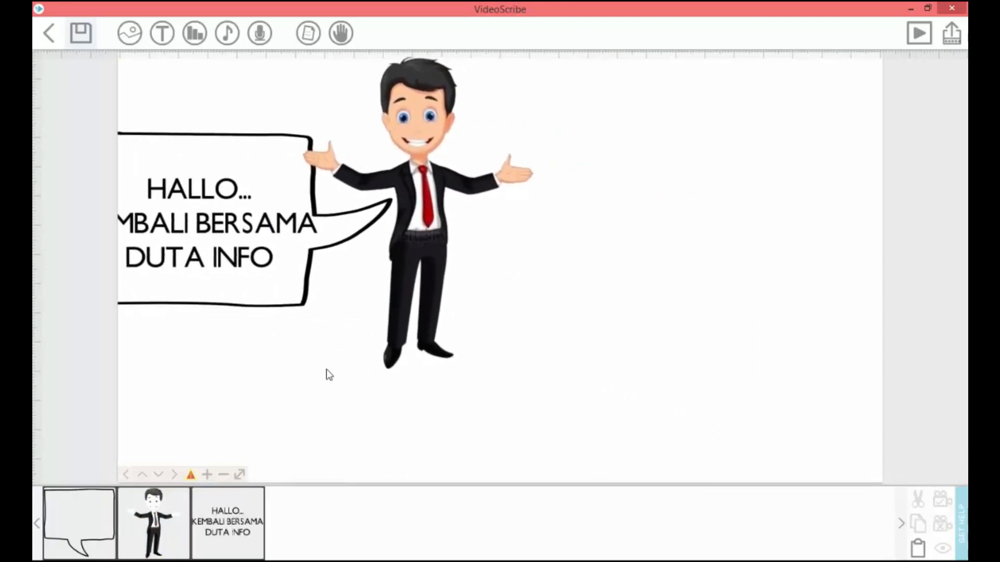
drag(377, 402, 188, 389)
drag(349, 380, 158, 380)
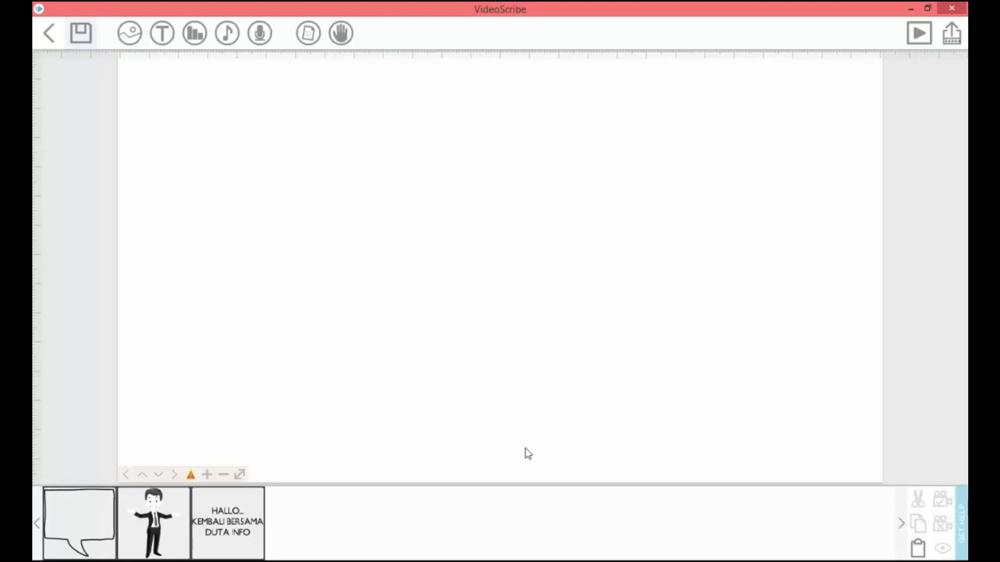
click(131, 34)
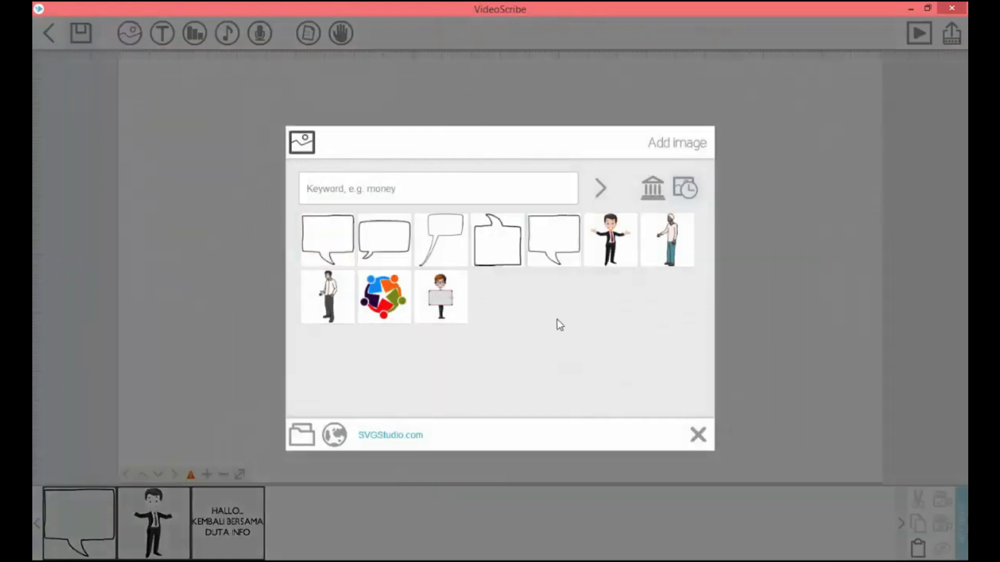
click(654, 190)
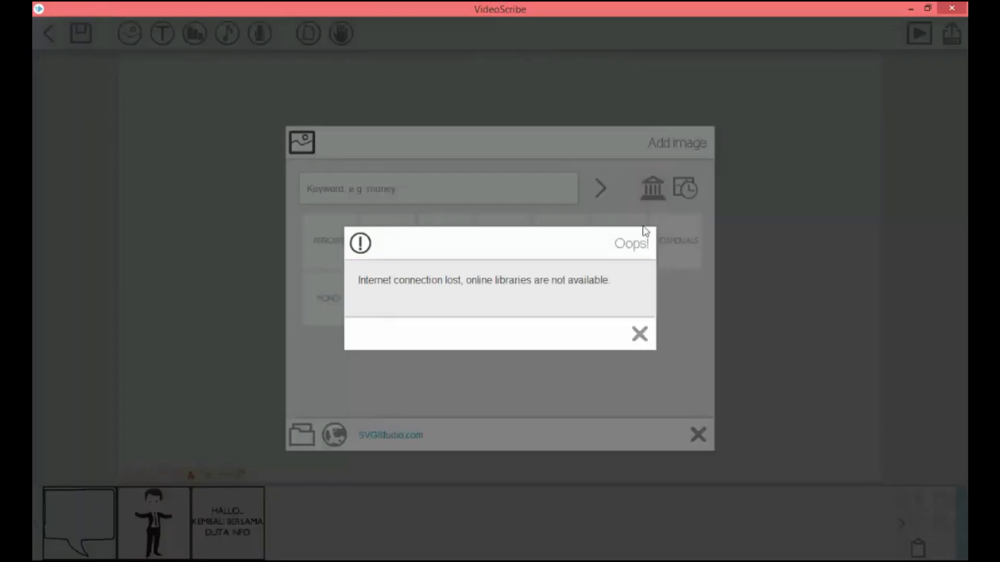
click(641, 336)
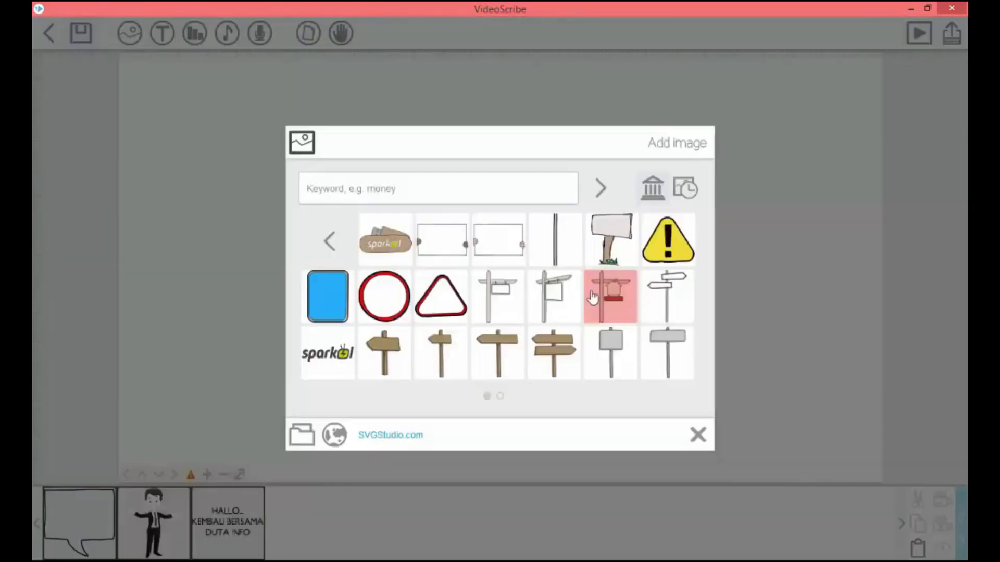
click(617, 239)
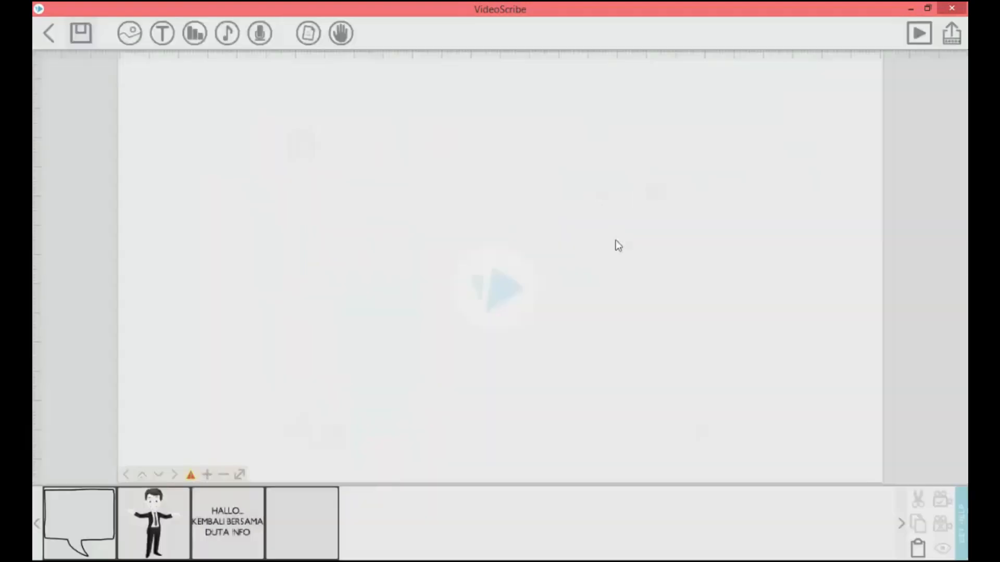
- Enlarge the signboard to nearly the full canvas height and shift it slightly to the right
drag(606, 409, 648, 472)
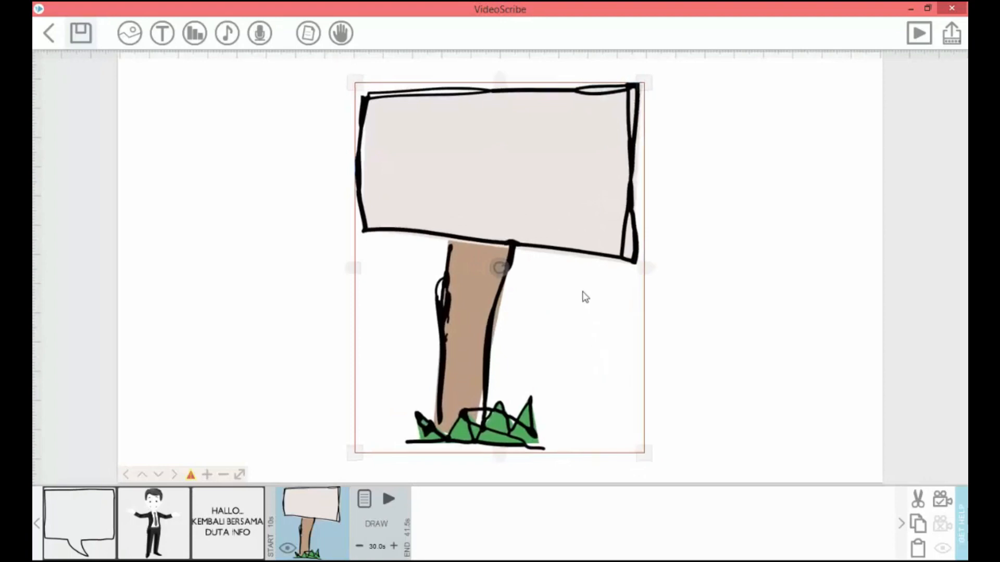
drag(592, 292, 603, 288)
click(760, 357)
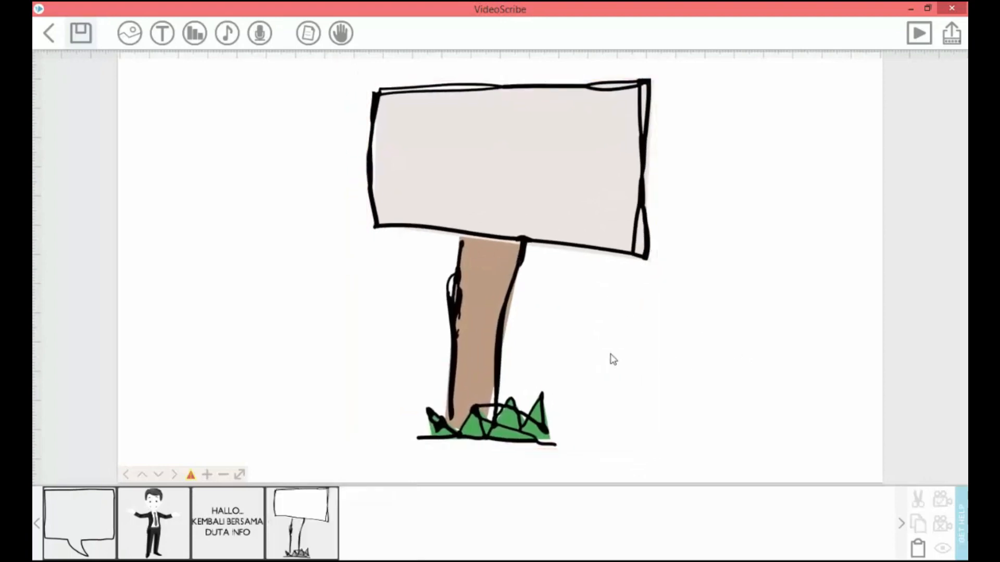
- Add slide 2's narration, "Penerimaan Siswa Baru Tahun Pelajaran 2020/2021", copied from the Word storyboard as a text element and move it onto the signboard
click(163, 35)
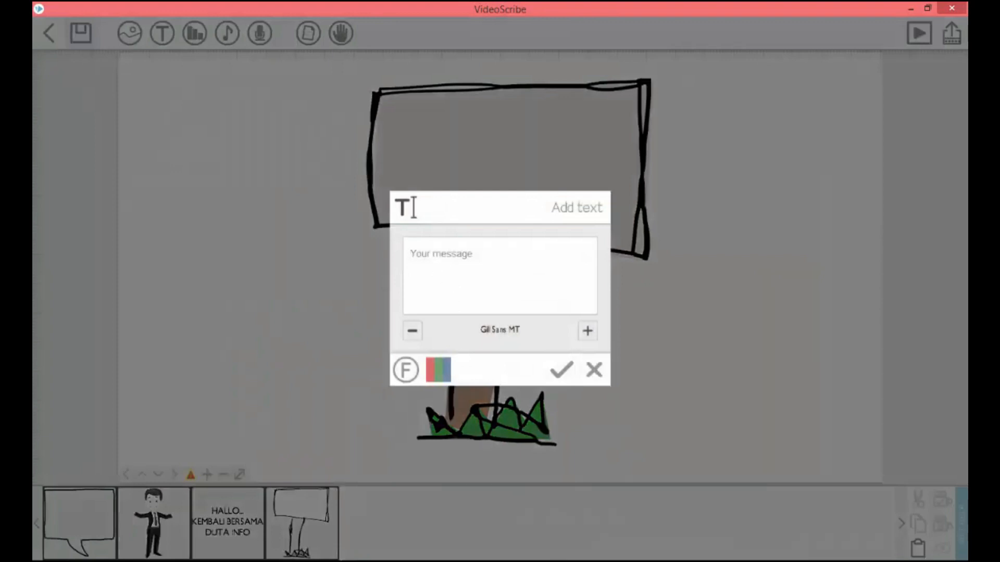
click(469, 561)
click(576, 456)
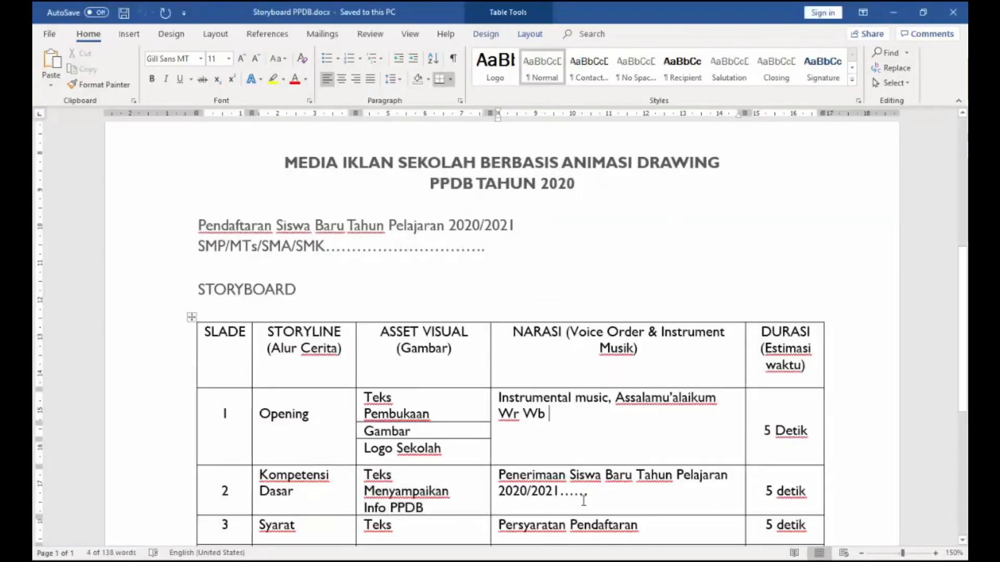
drag(609, 495, 508, 482)
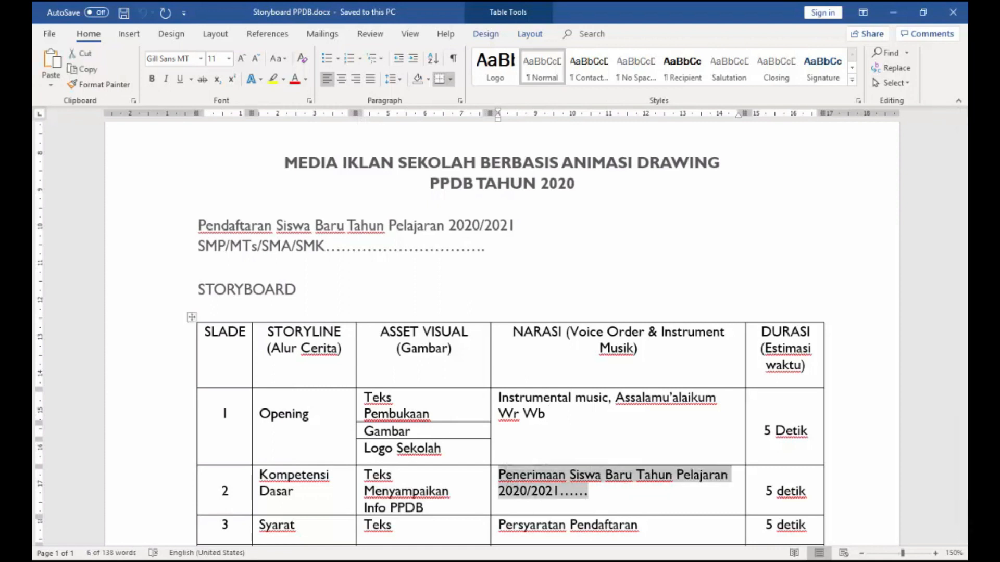
key(alt+Tab)
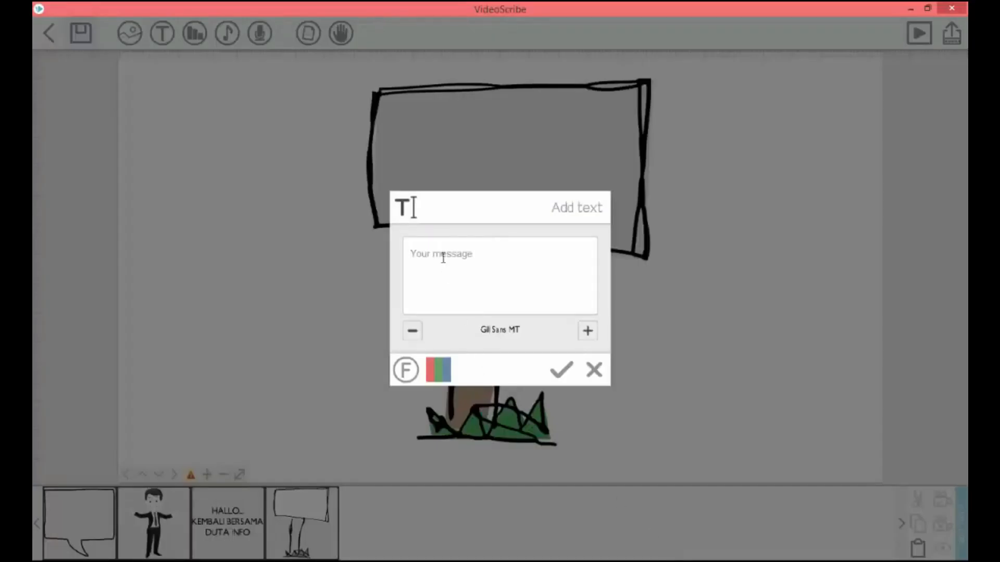
text(Baru Tahun Pelajaran 2020/2021......)
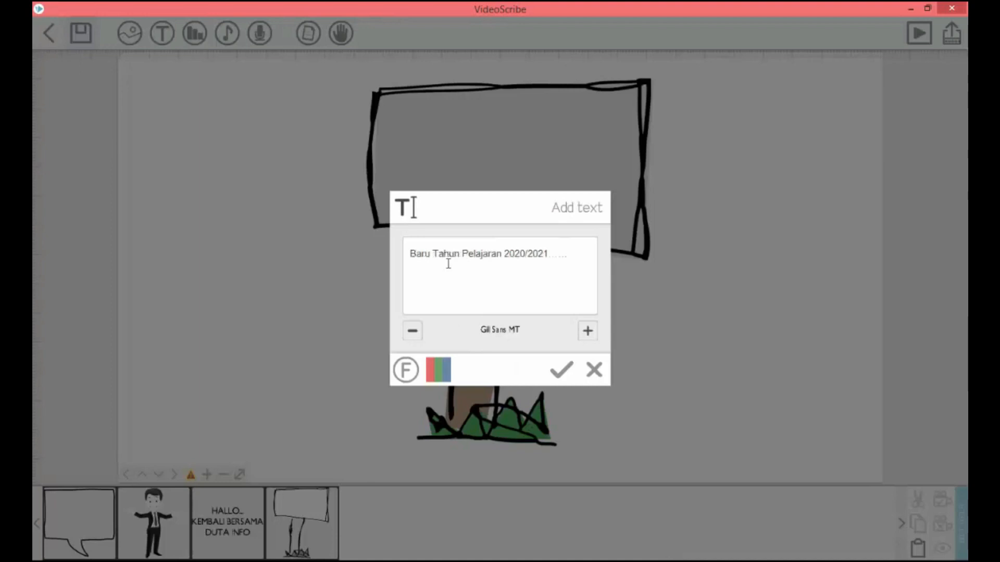
click(561, 370)
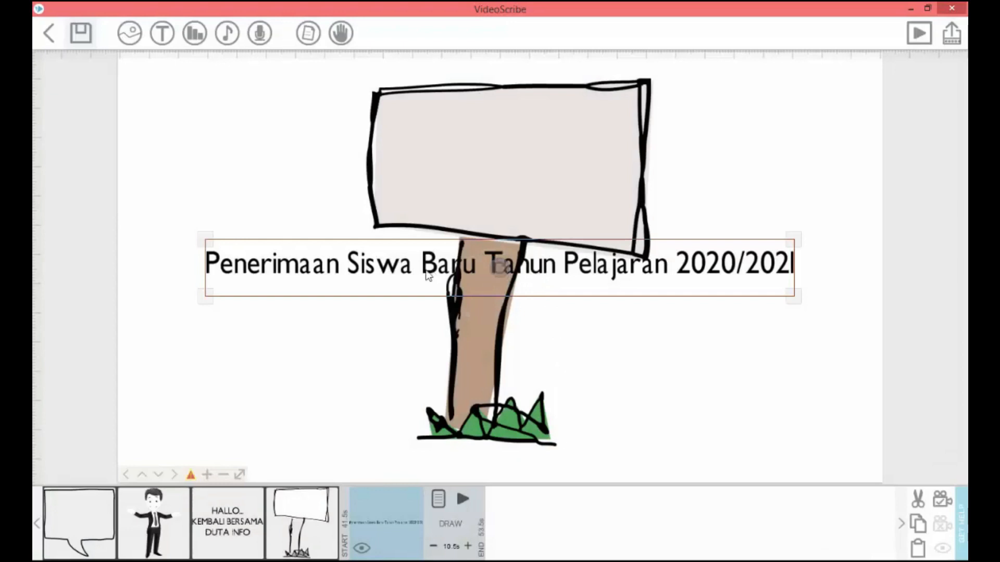
drag(406, 268, 447, 165)
click(476, 220)
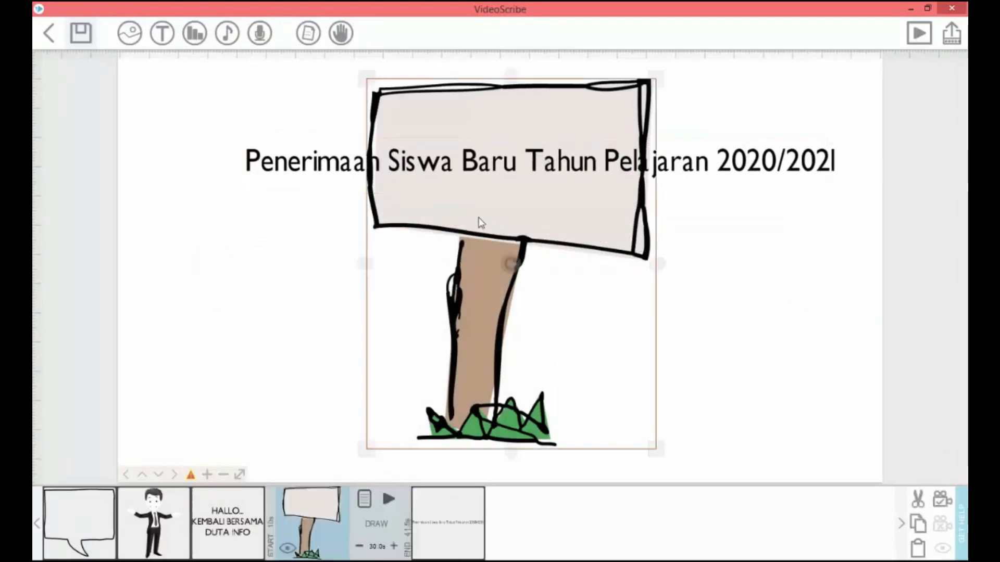
- Break the signboard text into four lines: Penerimaan, Siswa Baru, Tahun Pelajaran and 2020/2021
double_click(498, 165)
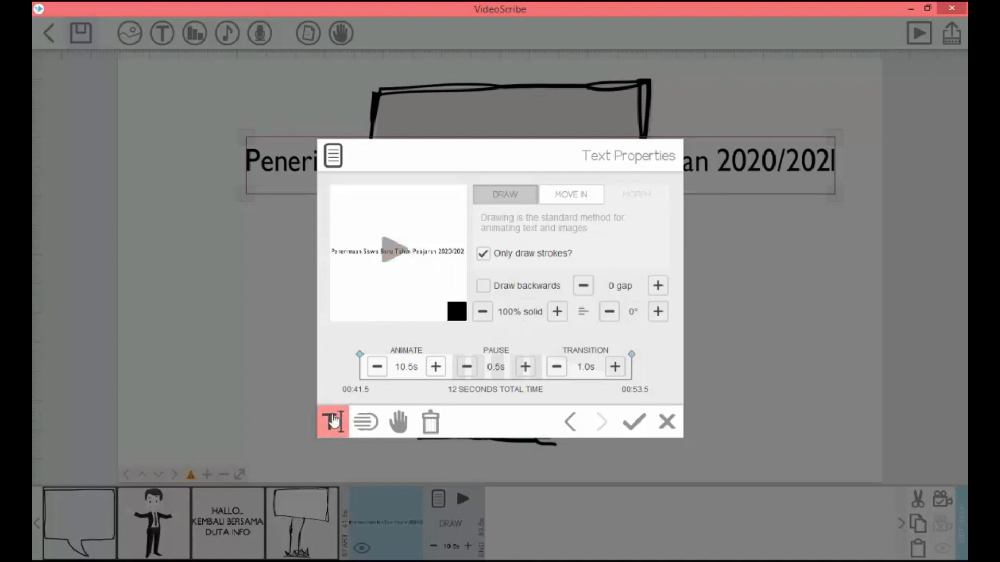
click(333, 421)
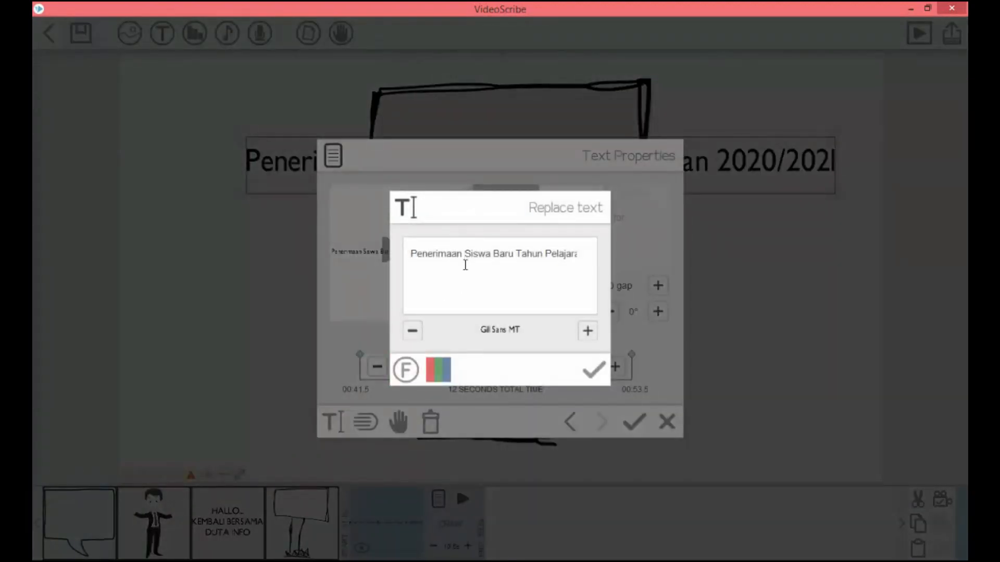
click(465, 265)
key(Return)
click(464, 265)
key(Return)
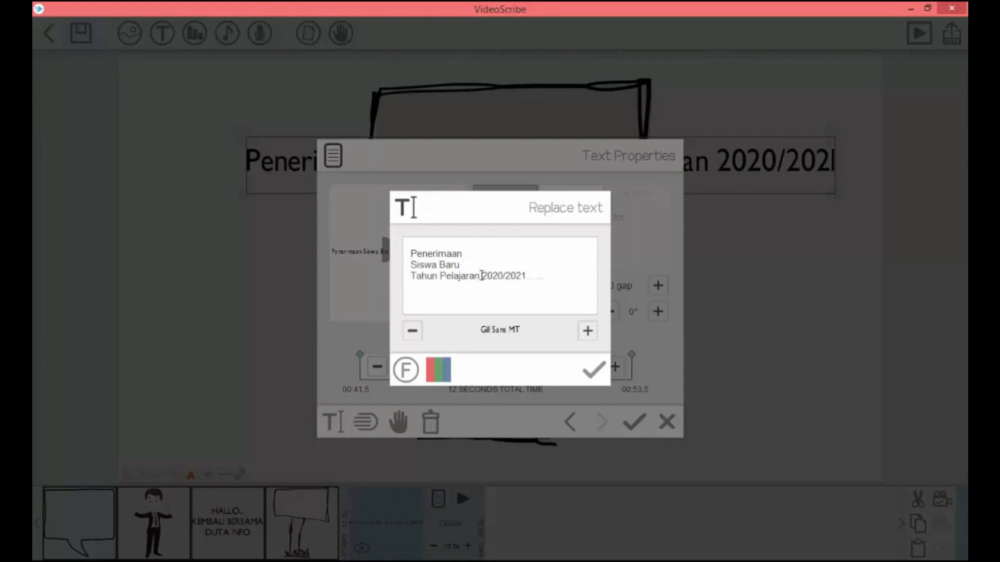
click(482, 276)
key(Return)
- Delete the trailing dots after 2020/2021, centre-align the text and apply its properties
drag(473, 290, 460, 290)
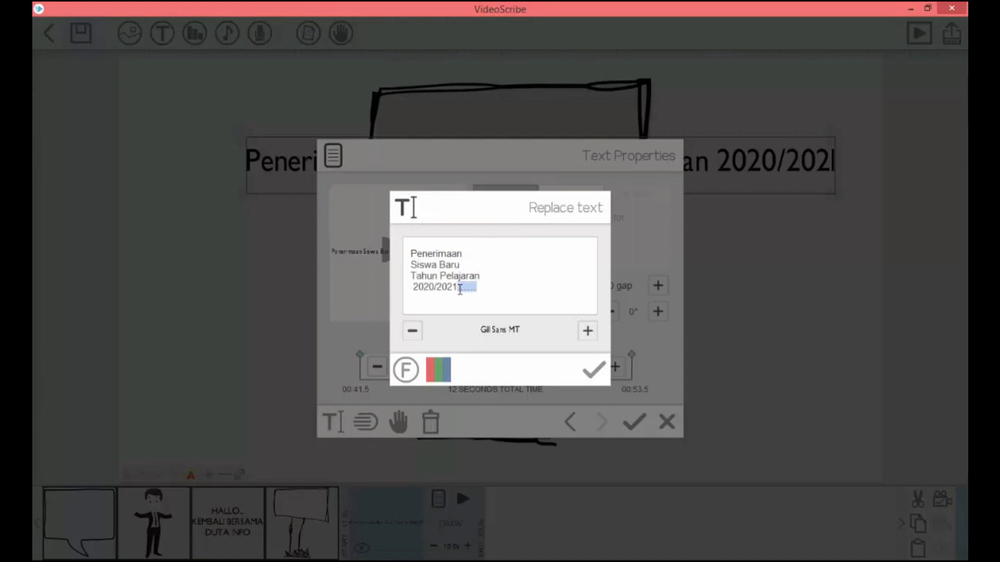
key(BackSpace)
click(594, 371)
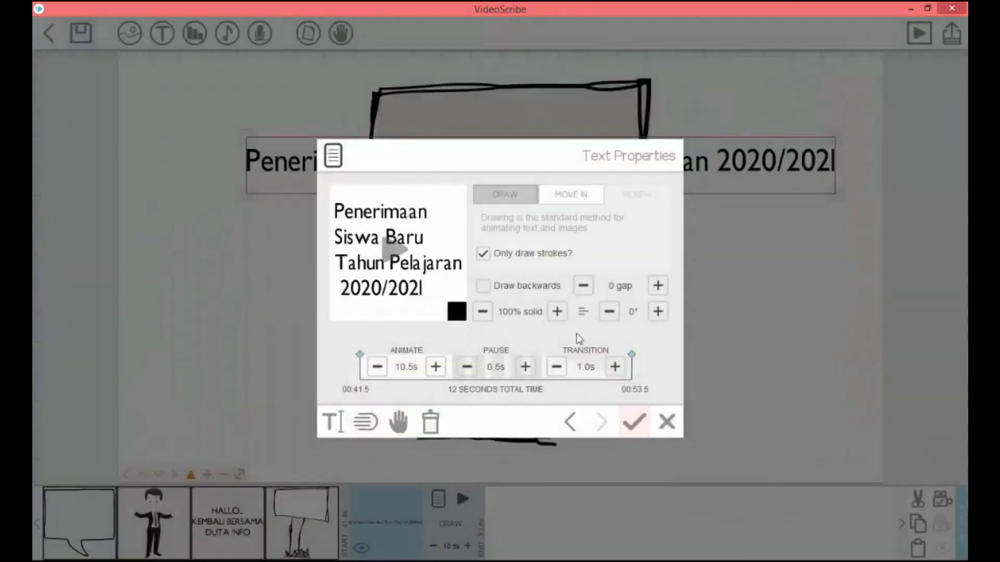
click(583, 315)
click(634, 421)
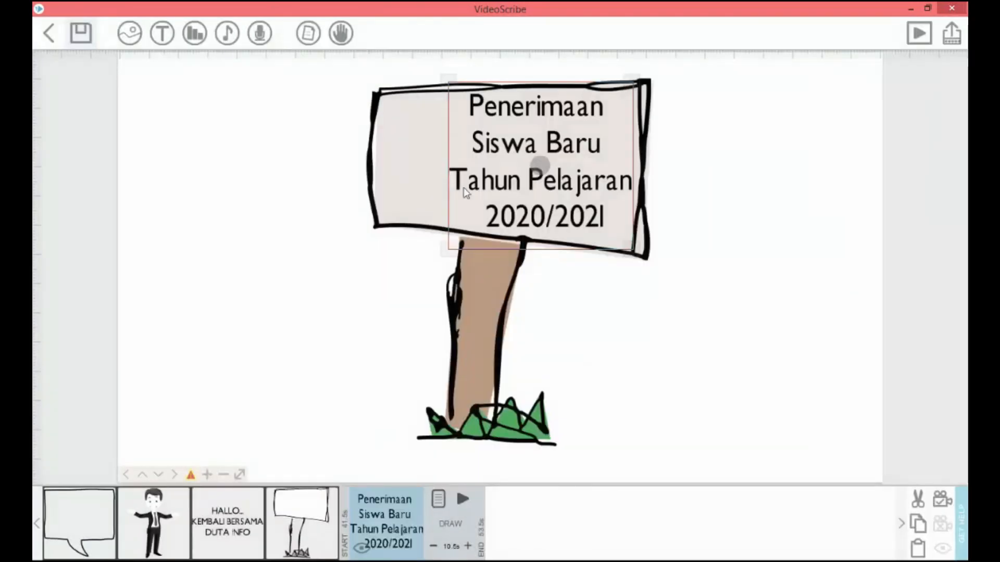
- Fit the four-line text inside the board by moving it left and shrinking it slightly, and shift the signboard slightly left to frame it
drag(536, 185, 495, 185)
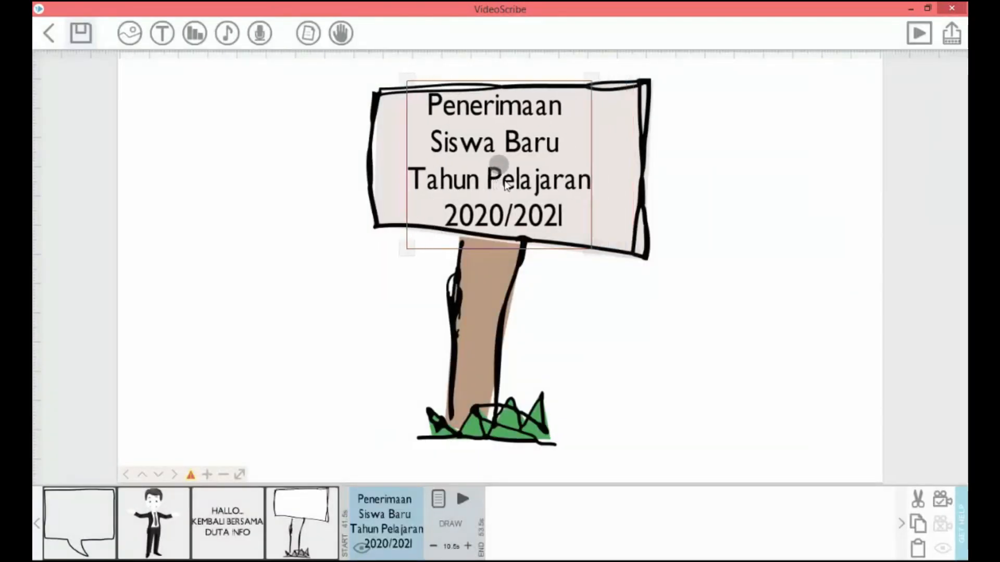
drag(592, 248, 579, 250)
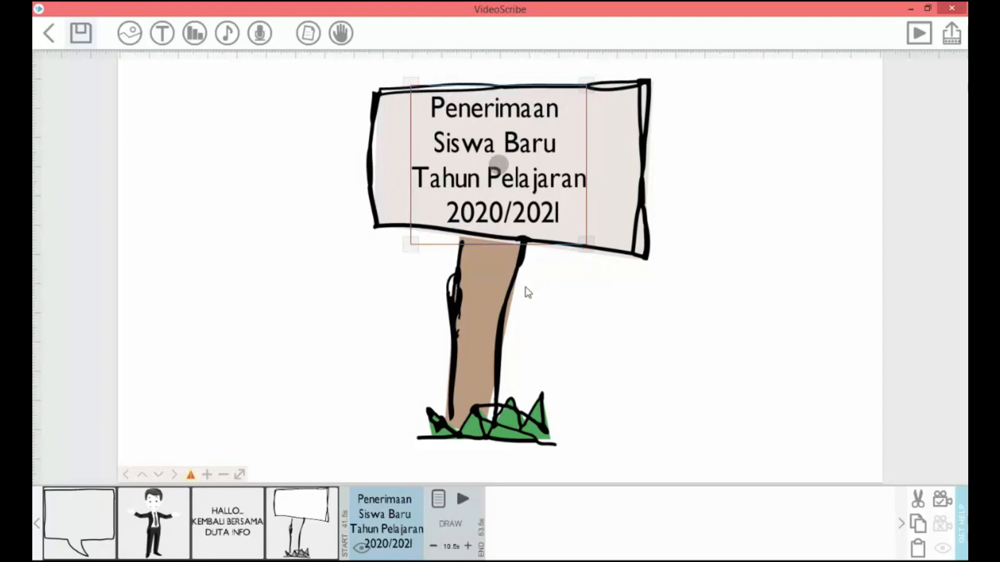
click(504, 295)
drag(500, 326, 489, 327)
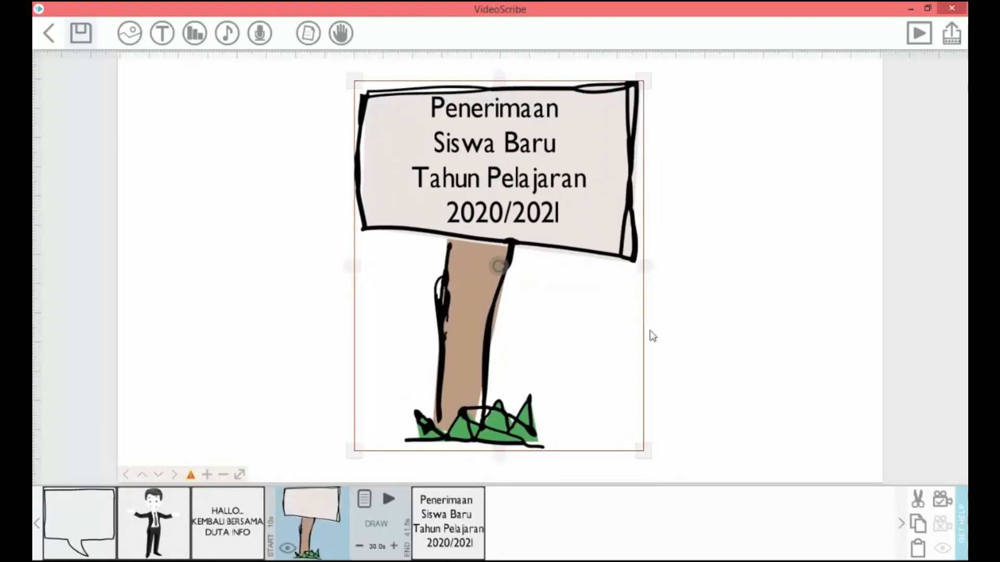
click(686, 333)
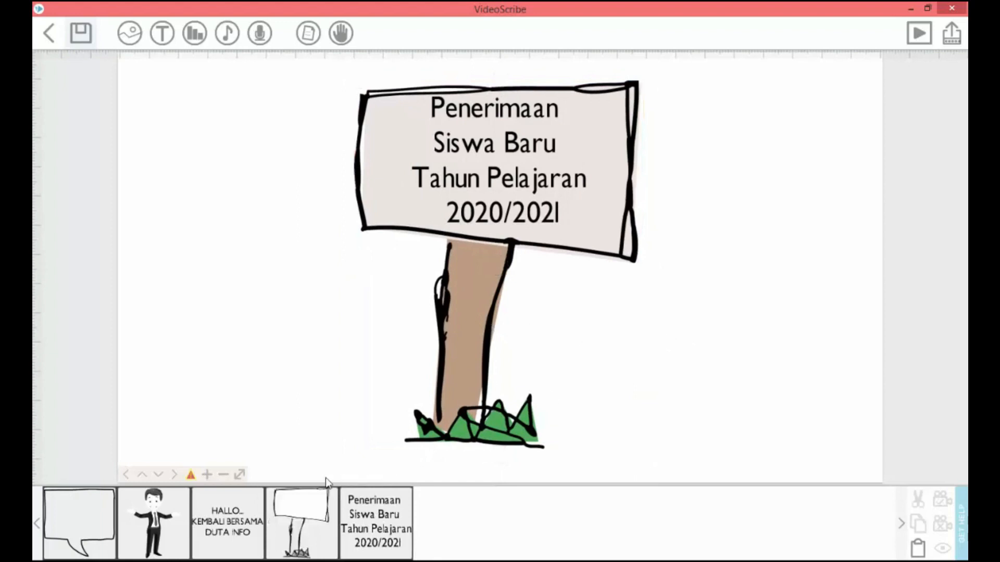
- Preview the drawing animation starting from the signboard and stop playback
click(316, 504)
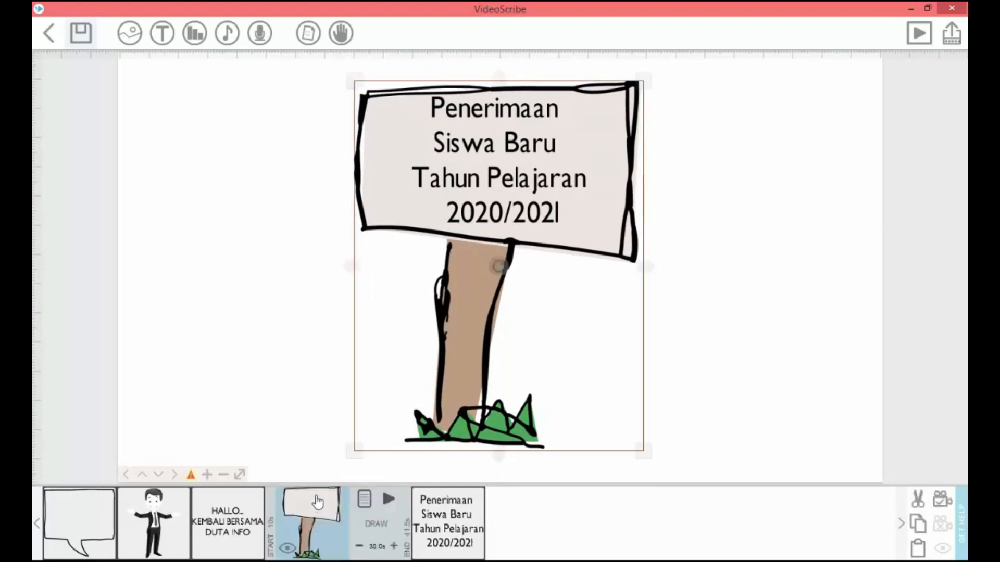
click(384, 502)
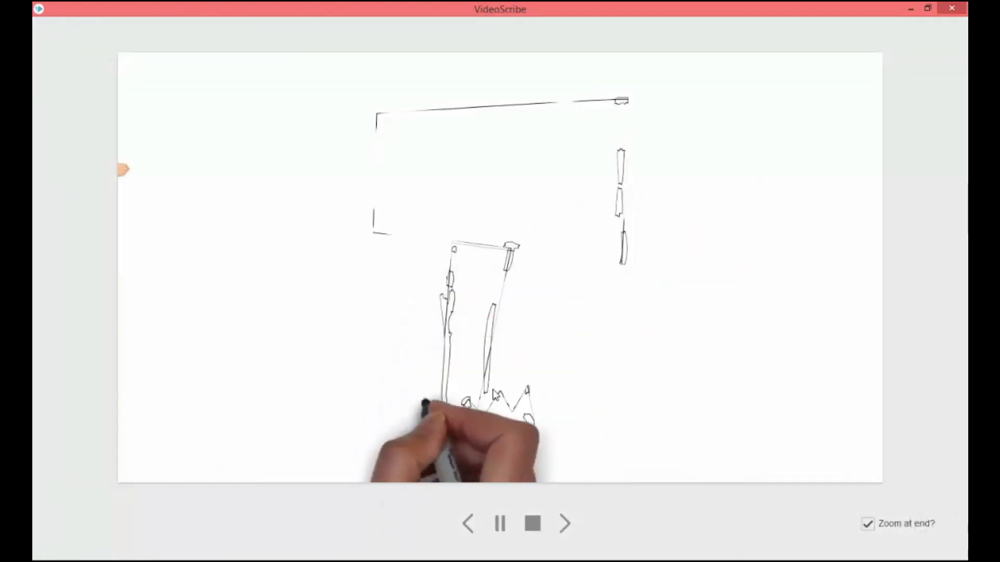
click(532, 523)
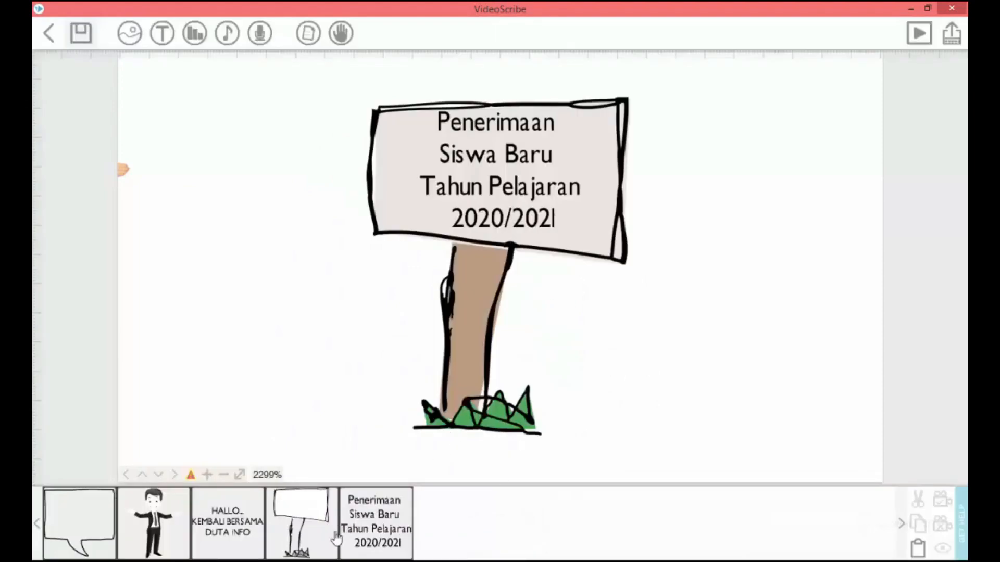
- Set the signboard's draw time to 3 seconds
click(319, 540)
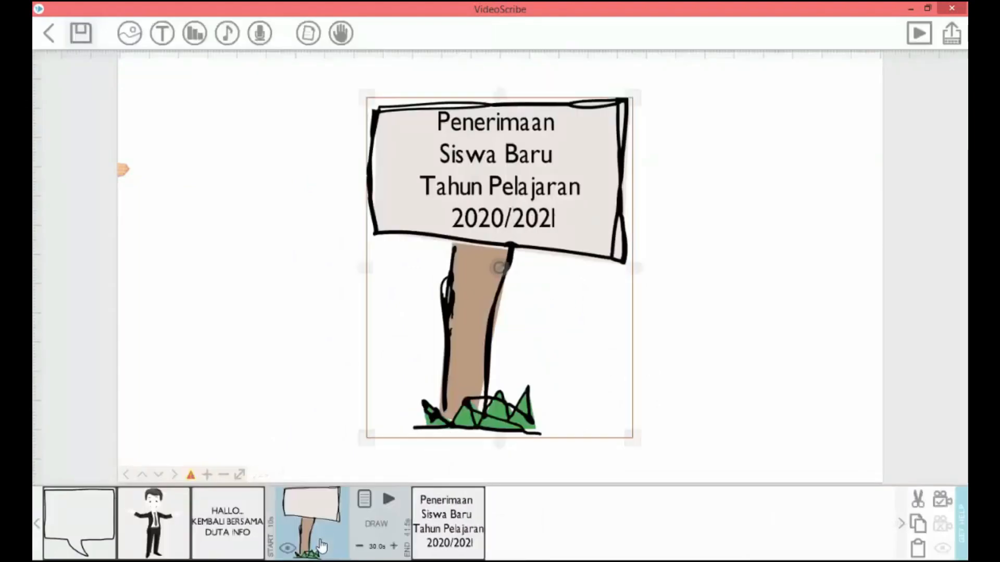
click(375, 550)
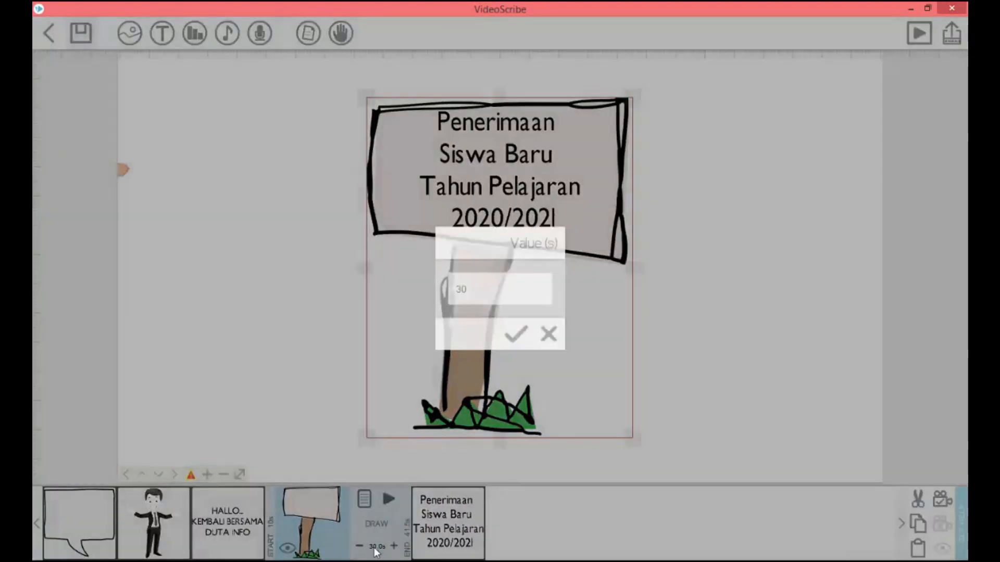
click(515, 334)
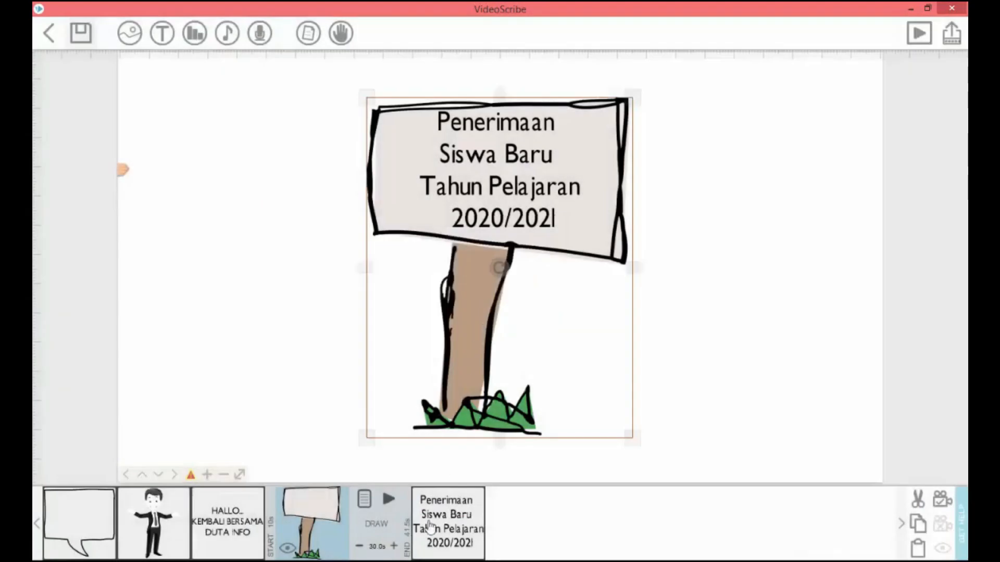
click(376, 547)
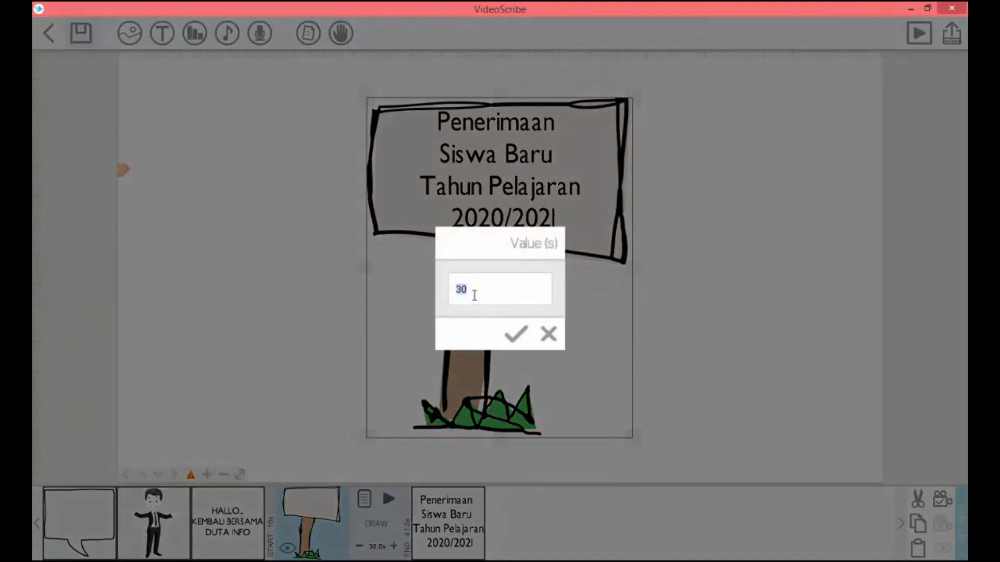
text(3)
click(514, 332)
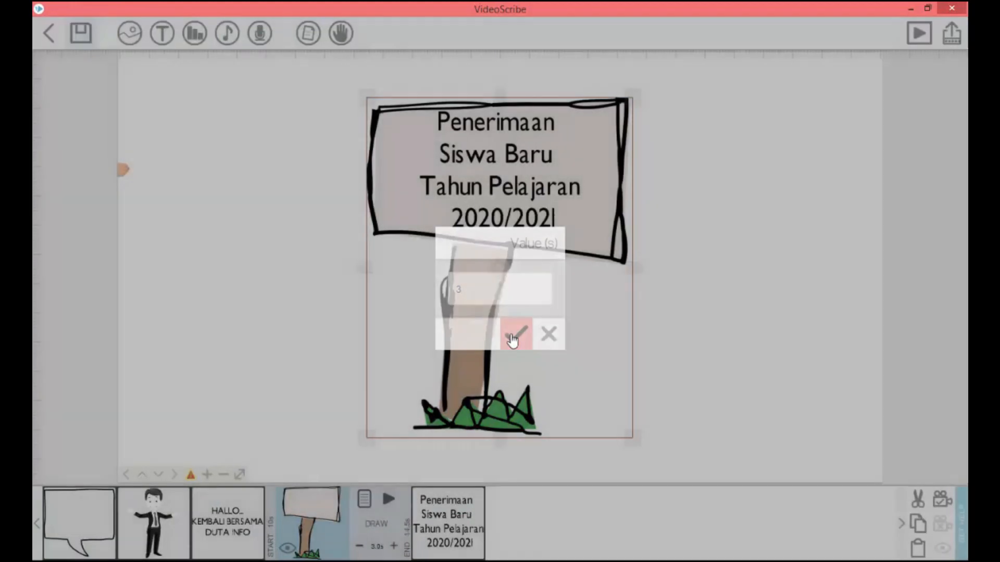
- Set the signboard text's draw time to 3 seconds and preview the animation from the signboard
click(463, 511)
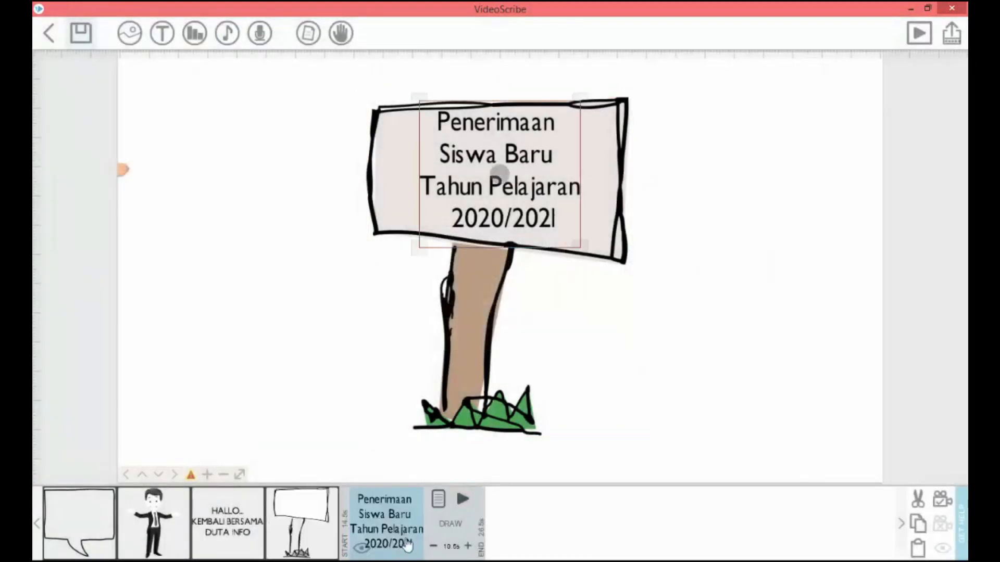
click(449, 551)
text(3)
click(515, 333)
click(315, 516)
click(389, 499)
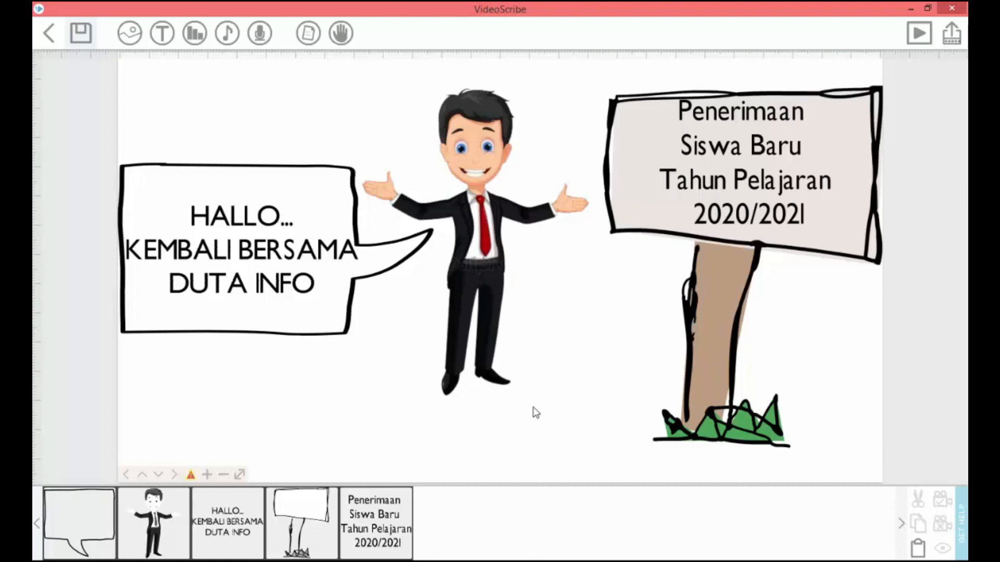
- Switch to the Word storyboard and review the rows following slide 2
click(541, 561)
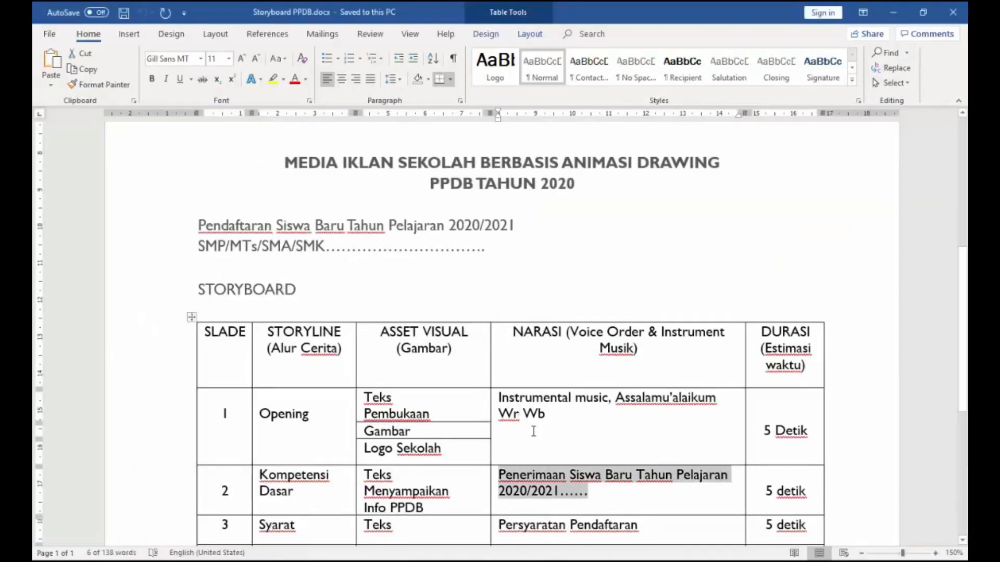
click(634, 508)
scroll(633, 509, down, 3)
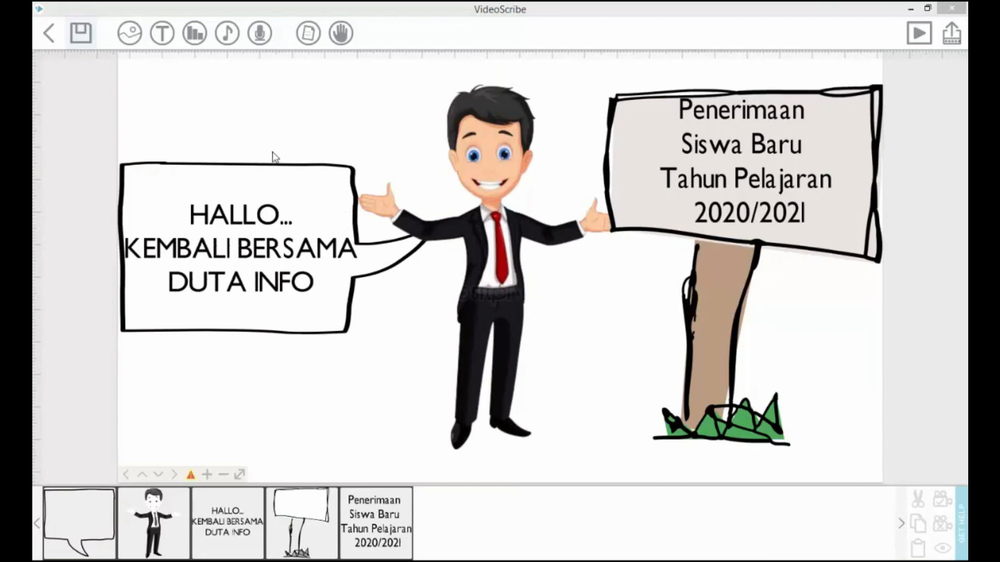
- Rename the scribe to "Project Part#1" for saving and choose to export it as a scribe file
click(82, 36)
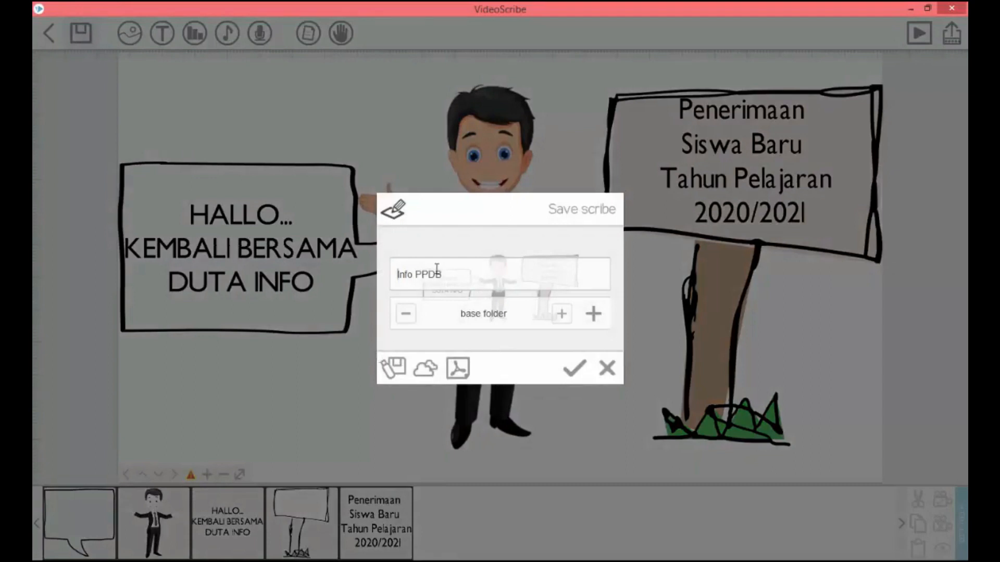
drag(441, 275, 397, 276)
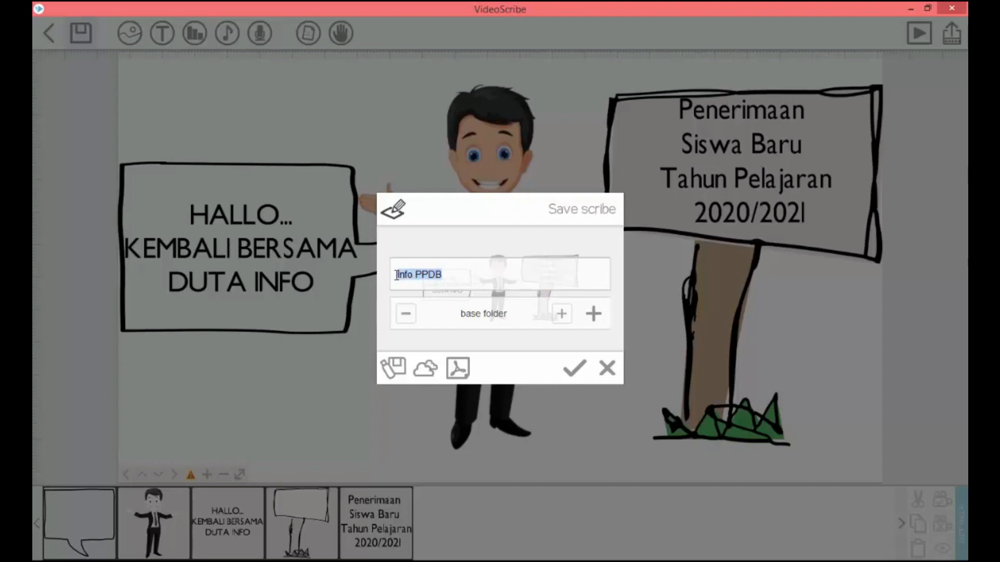
text(Project Part#1)
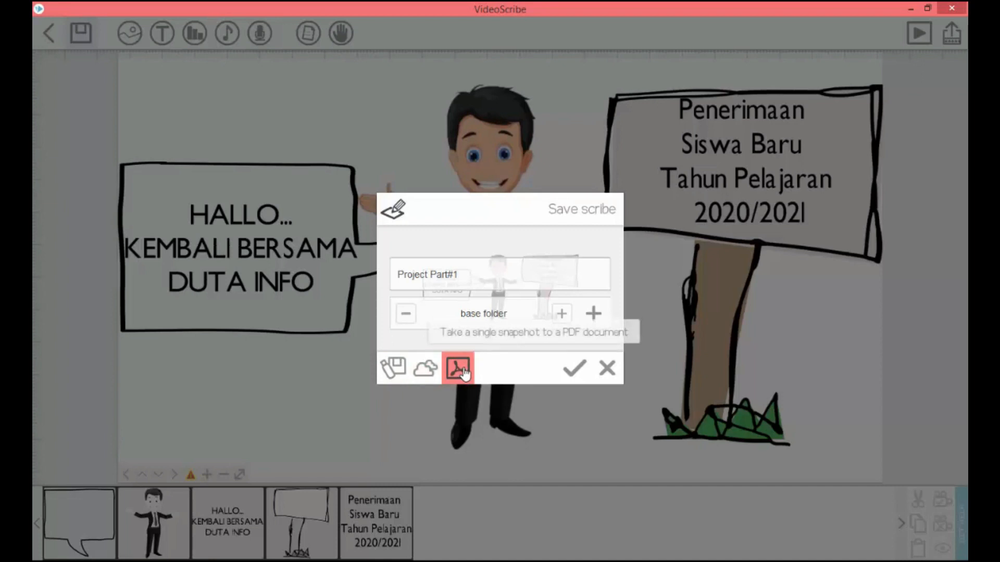
click(394, 367)
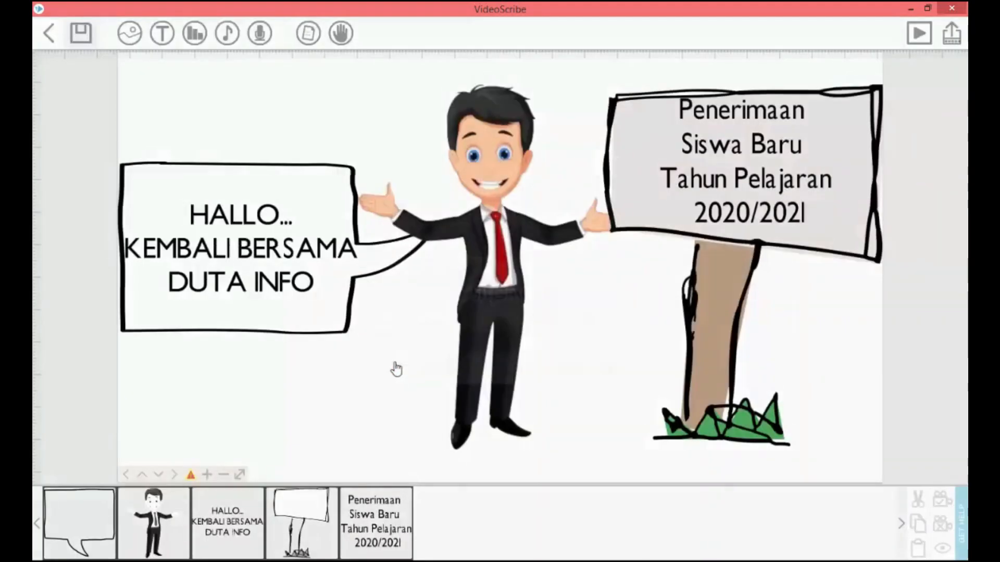
- Name the export file "Project Part#1.scribe" and save it in the Documents folder
click(226, 261)
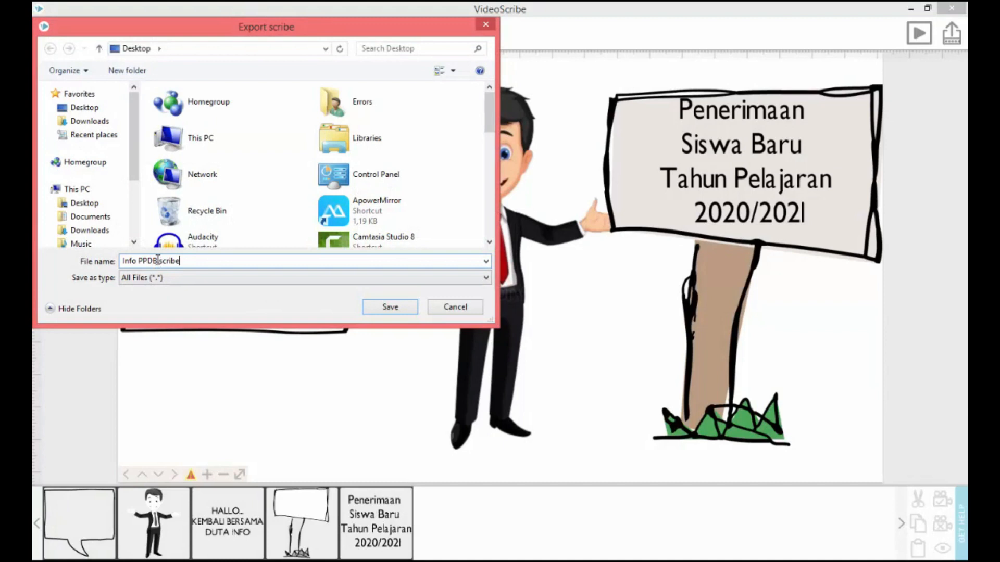
drag(155, 260, 121, 263)
text(Project Part#1)
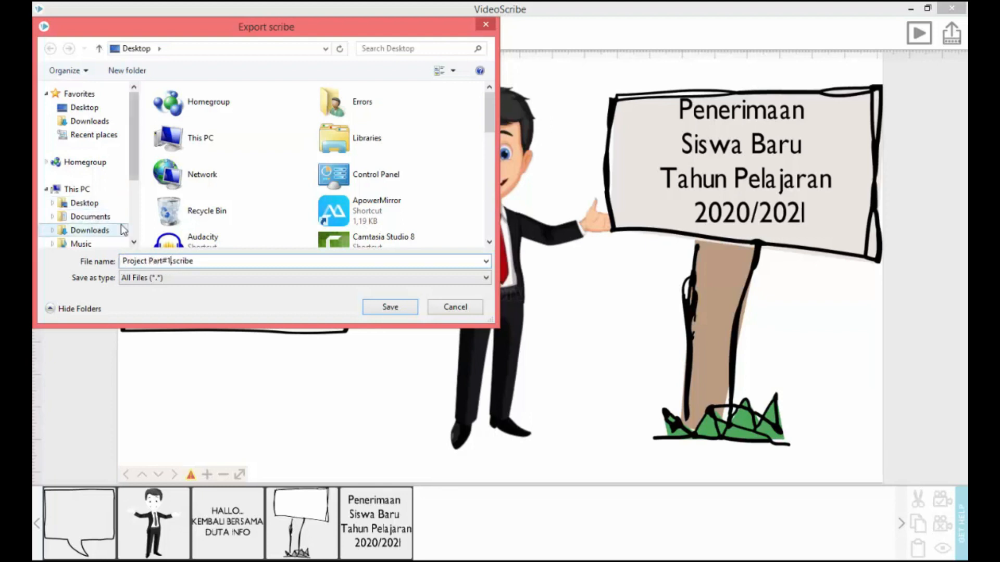
click(104, 217)
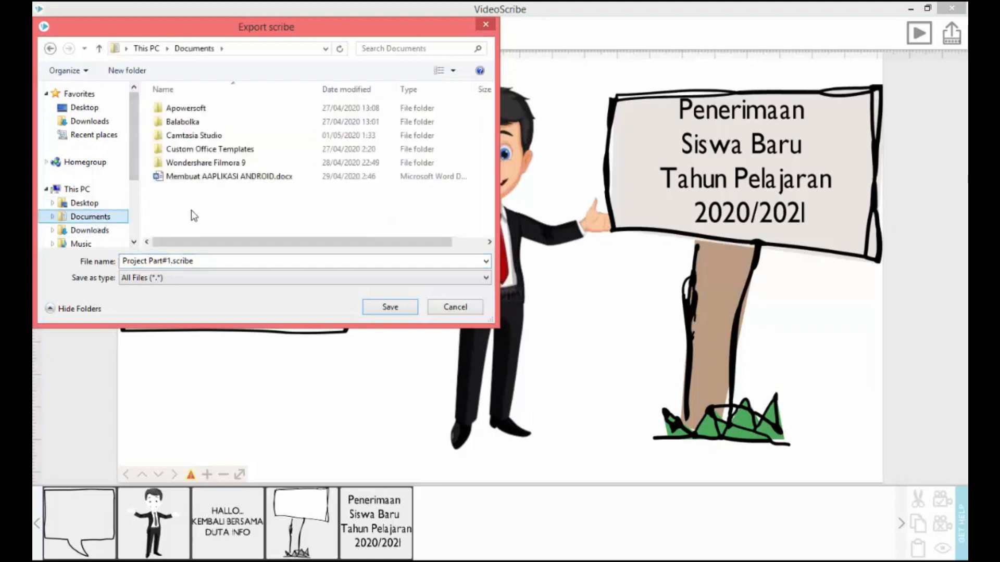
click(391, 308)
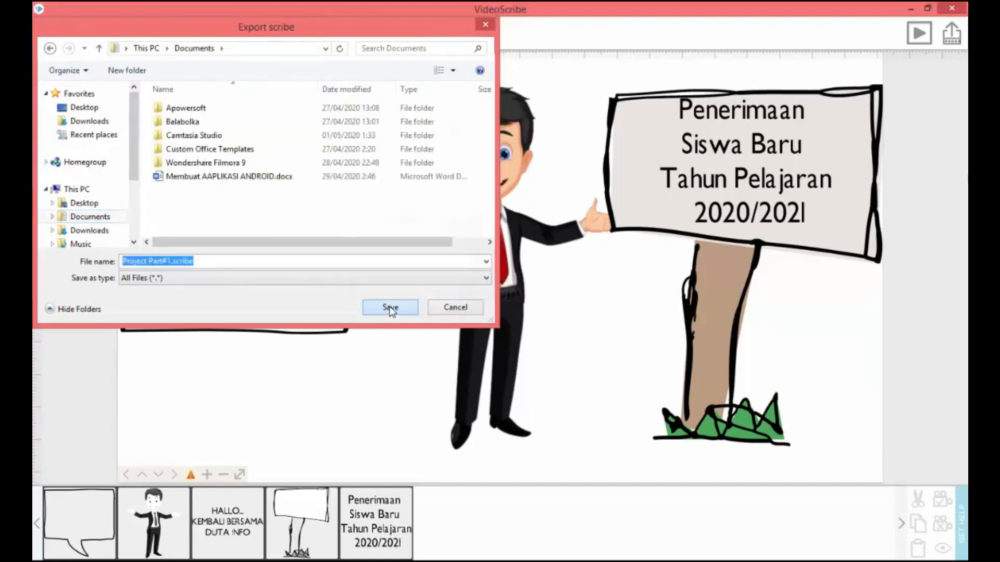